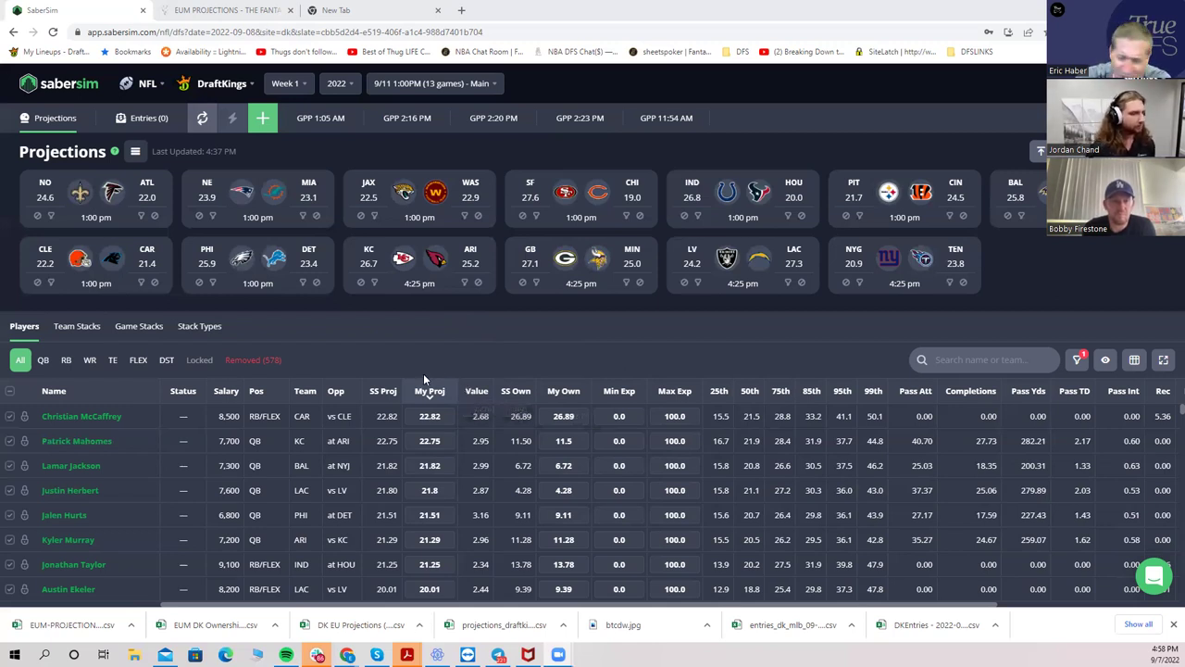
Set the custom projection to 22.0 for Christian McCaffrey and 23.0 for Patrick Mahomes
{"action": "mouse_move", "coordinate": [431, 418]}
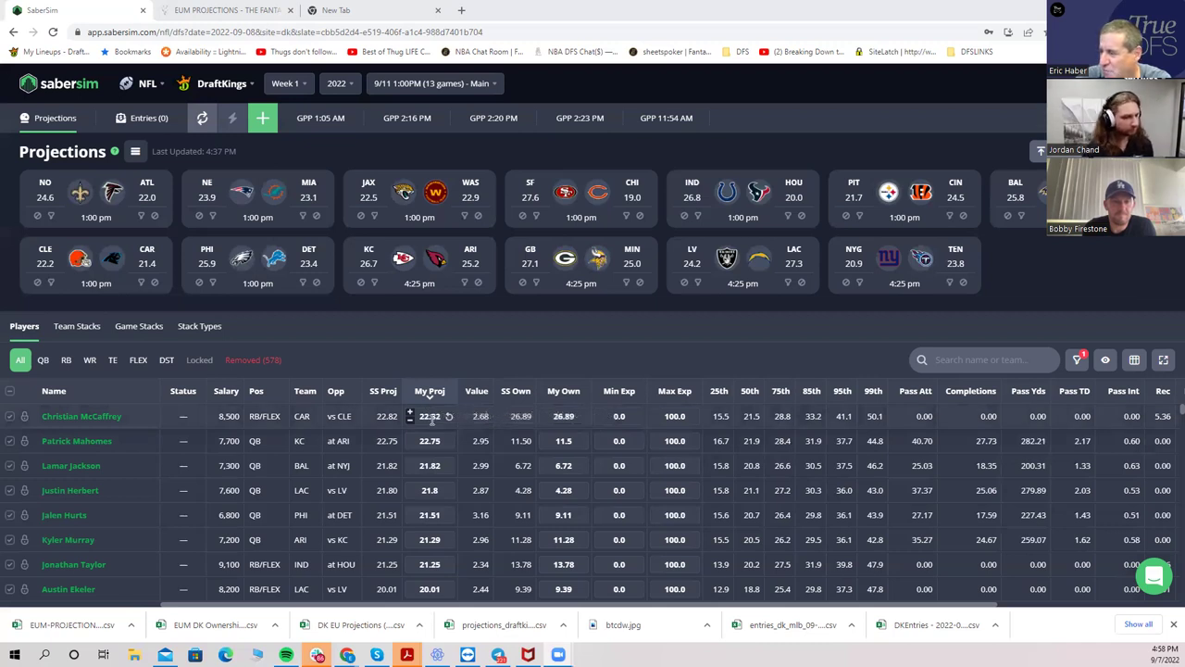
{"action": "left_click", "coordinate": [410, 419]}
{"action": "type", "text": "22.0"}
{"action": "key", "text": "Return"}
{"action": "left_click", "coordinate": [410, 414]}
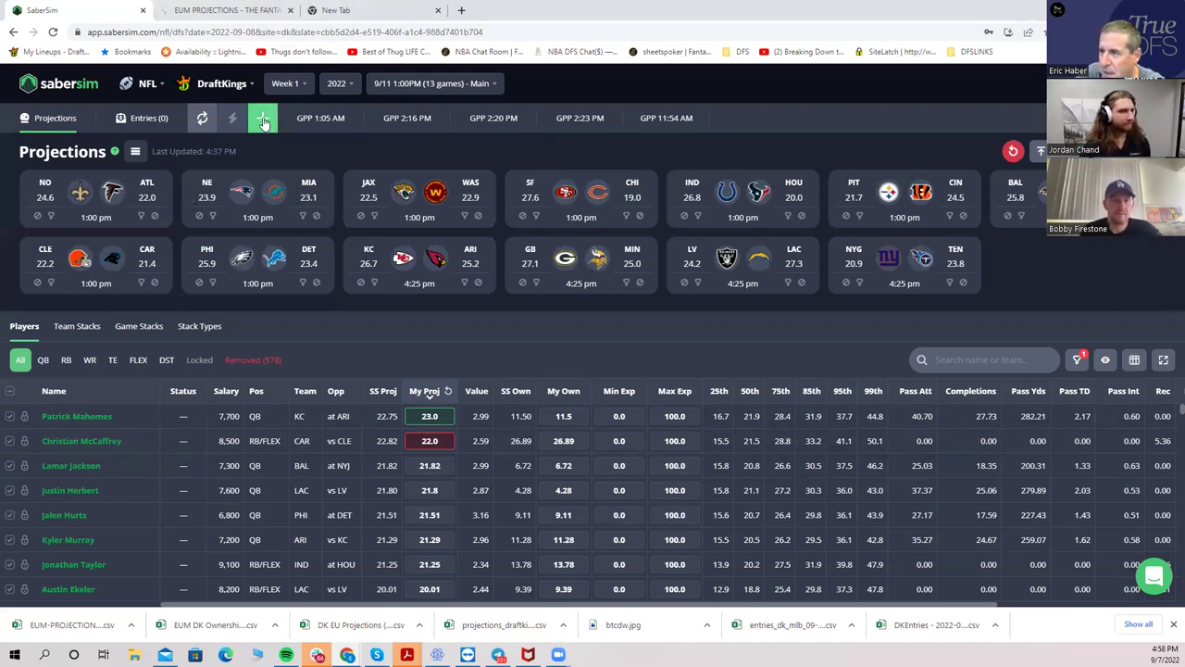
Load the NFL projections and ownership CSV from the DFSSheets KrugNFL folder into the custom data upload
{"action": "left_click", "coordinate": [1041, 149]}
{"action": "left_click", "coordinate": [732, 146]}
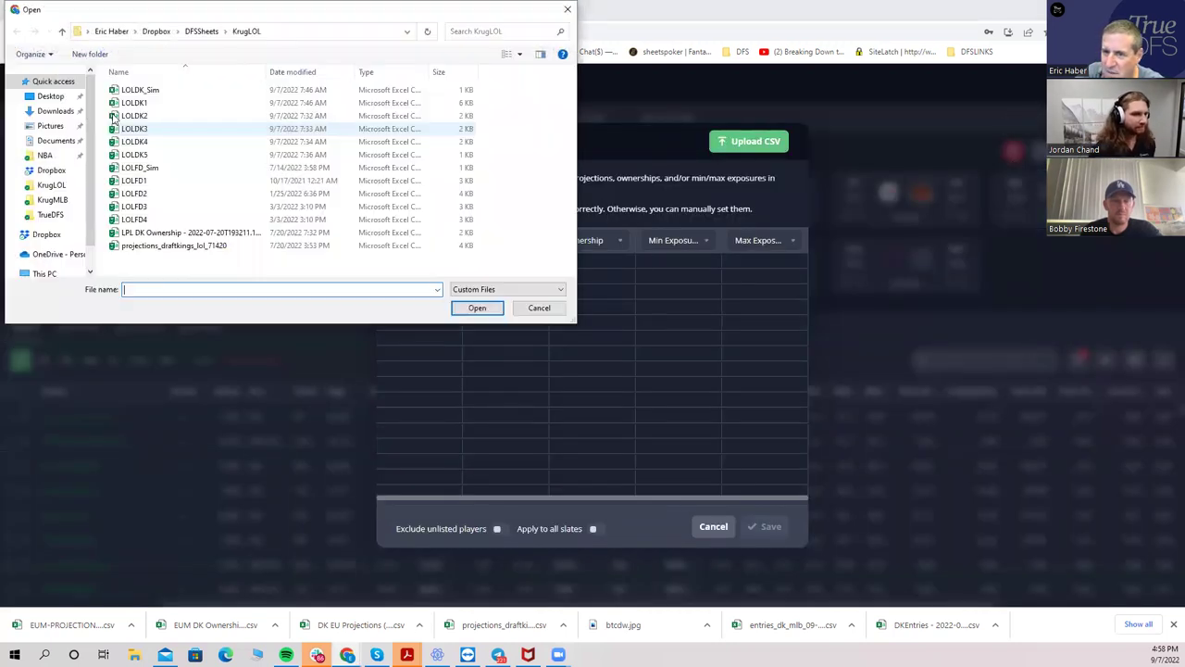
{"action": "left_click", "coordinate": [52, 200]}
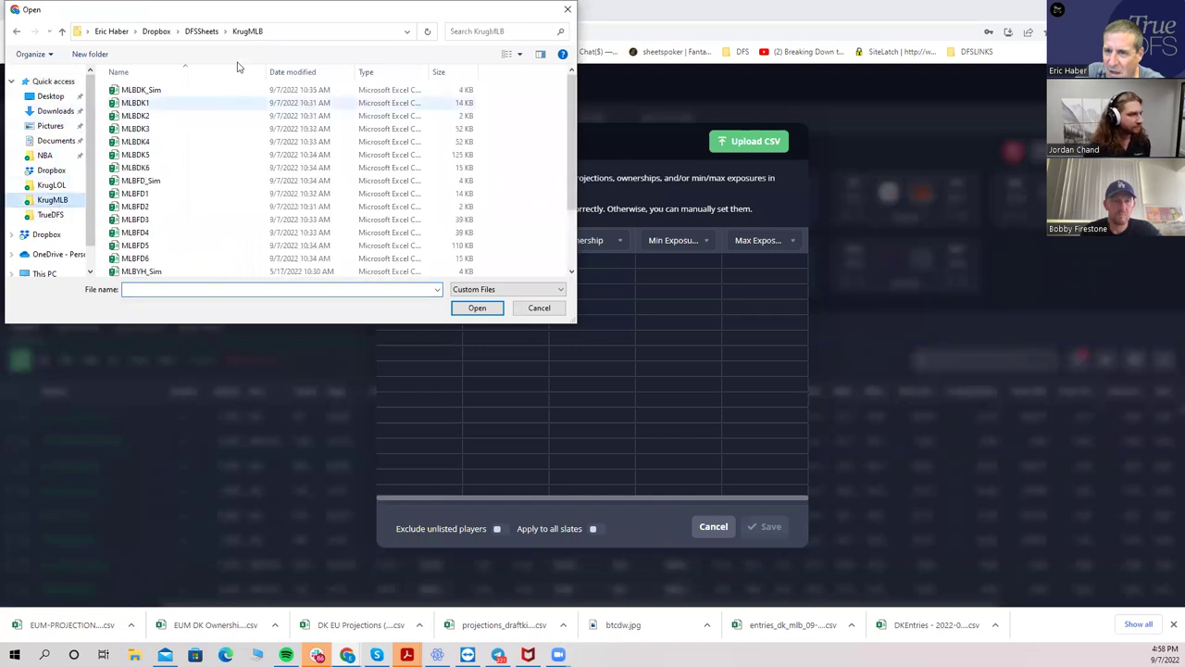
{"action": "left_click", "coordinate": [204, 30]}
{"action": "double_click", "coordinate": [145, 91]}
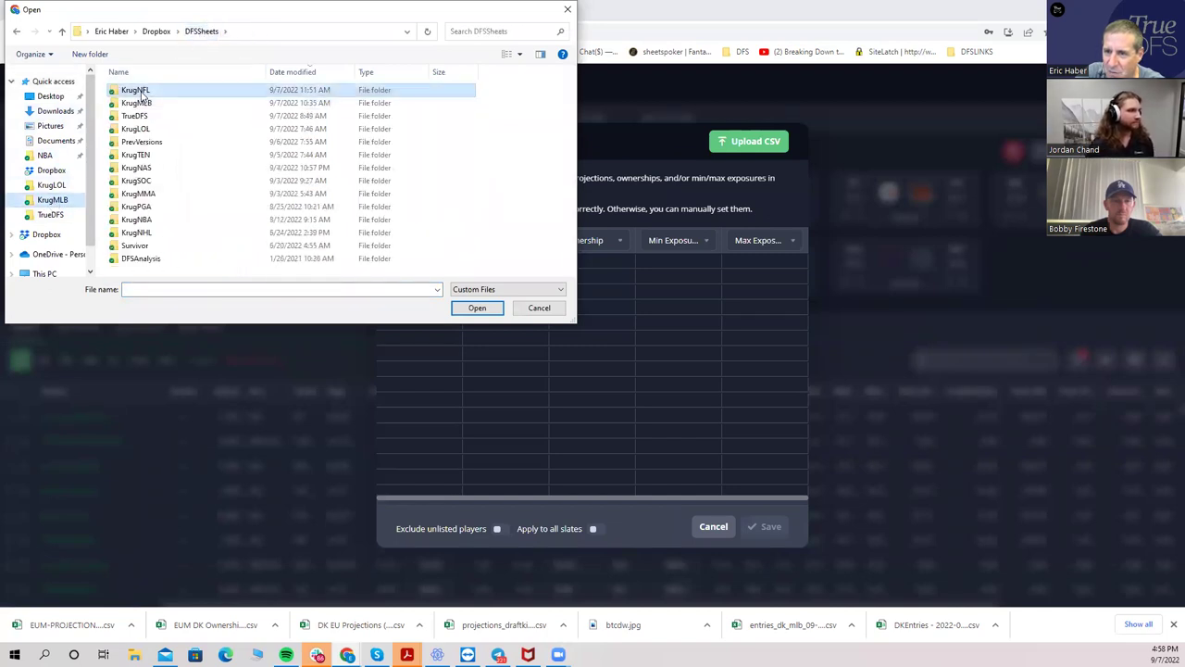
{"action": "left_click", "coordinate": [150, 90]}
{"action": "left_click", "coordinate": [477, 308]}
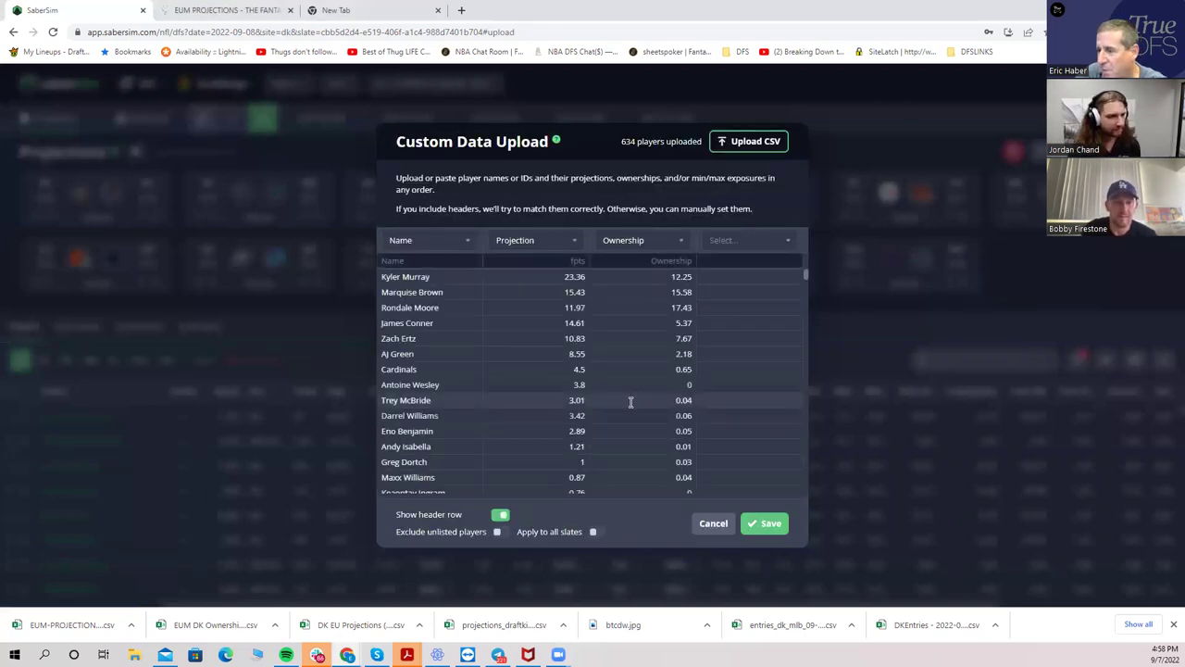
Save the uploaded custom data with unlisted players excluded and all out players excluded
{"action": "left_click", "coordinate": [500, 533]}
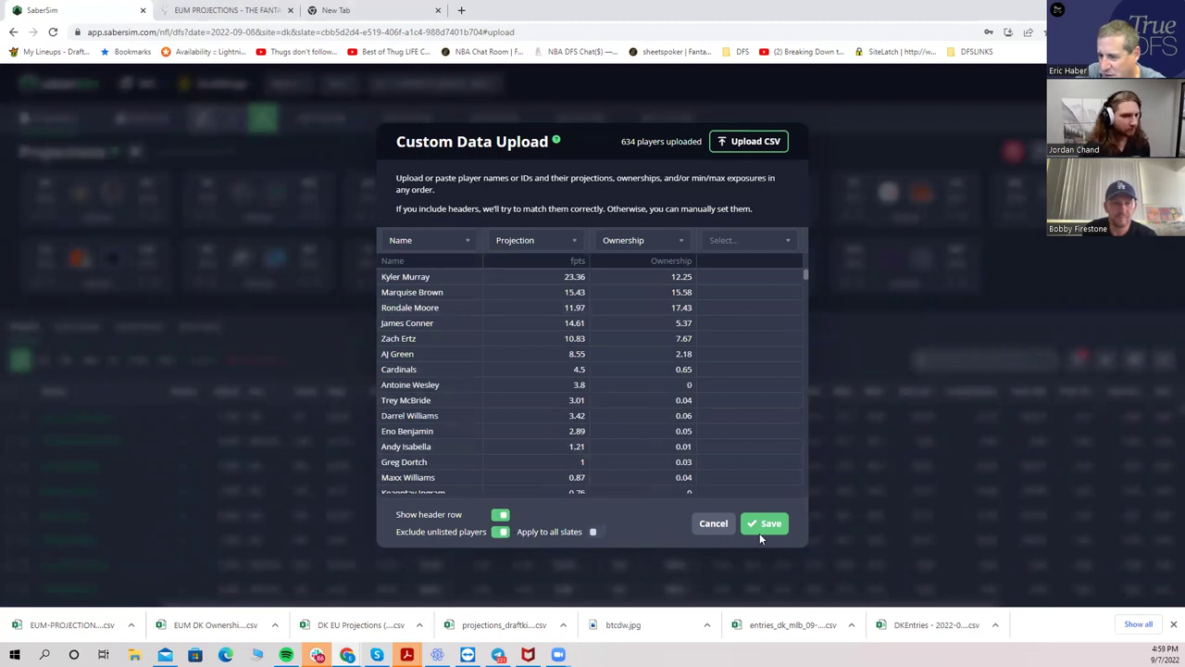
{"action": "left_click", "coordinate": [764, 524]}
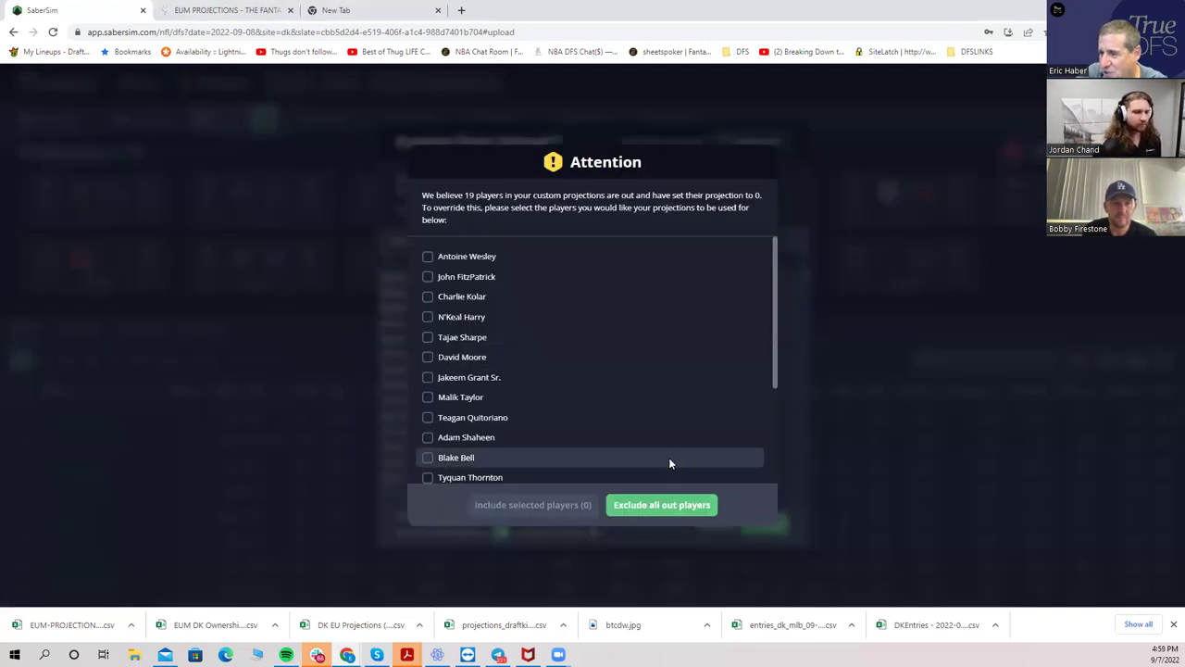
{"action": "left_click", "coordinate": [646, 505]}
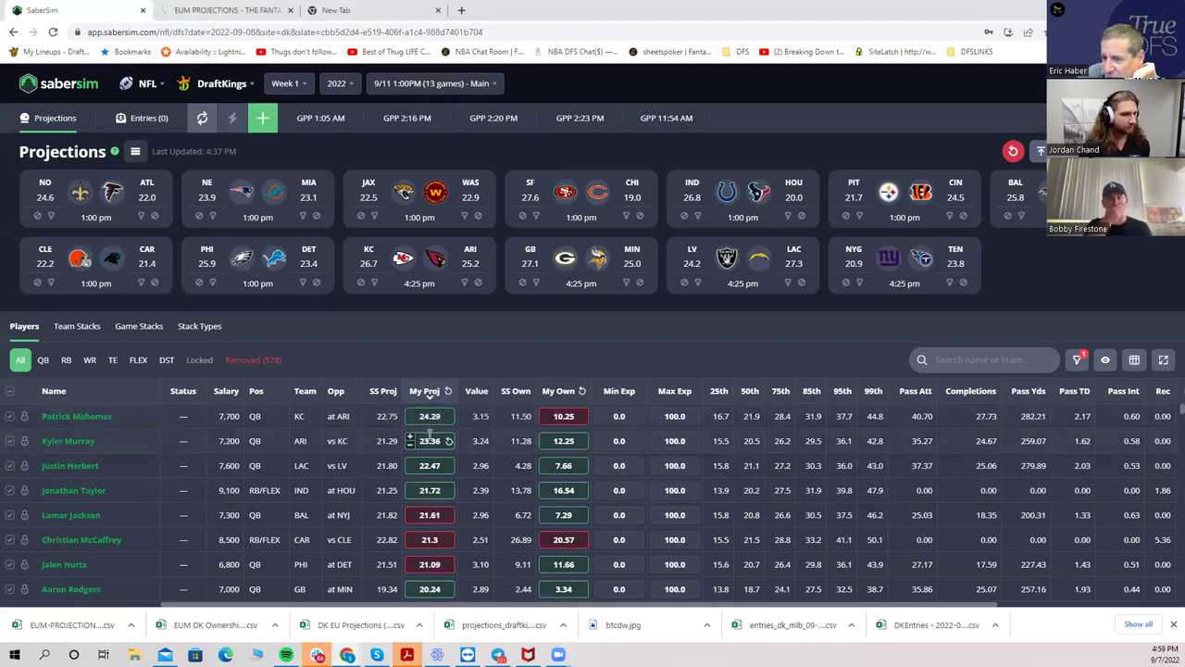
Set up a new GPP build with a 150-max entry limit and a pool size of 1500
{"action": "mouse_move", "coordinate": [412, 495]}
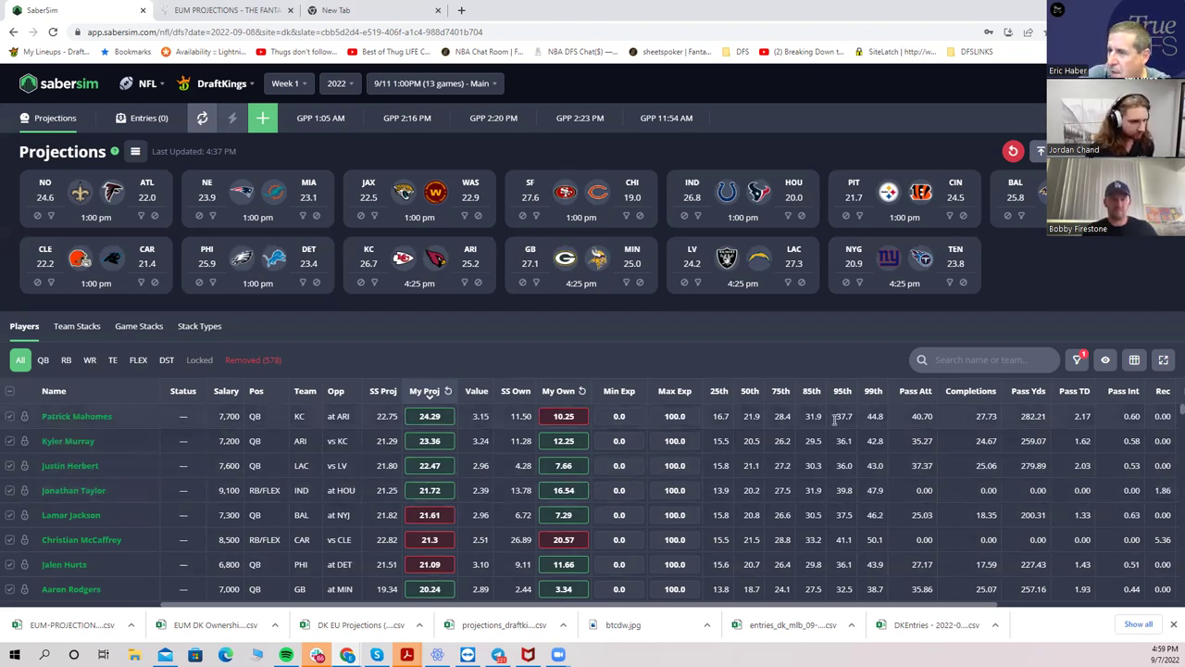
{"action": "left_click", "coordinate": [264, 120]}
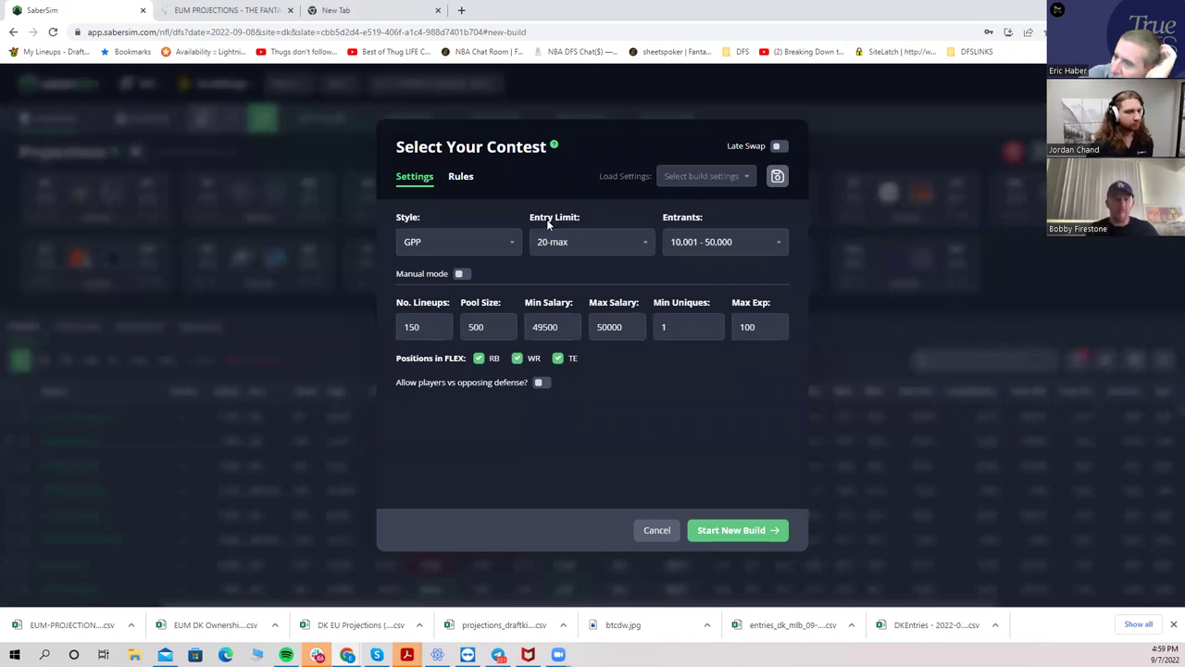
{"action": "left_click", "coordinate": [596, 248]}
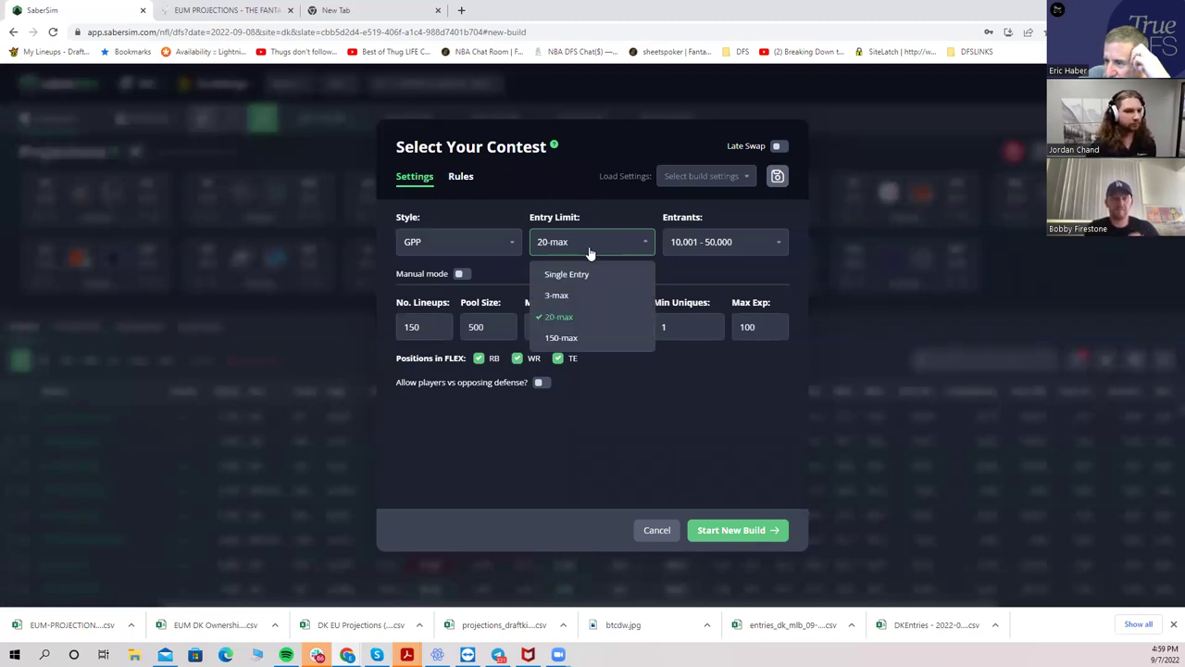
{"action": "left_click", "coordinate": [566, 338]}
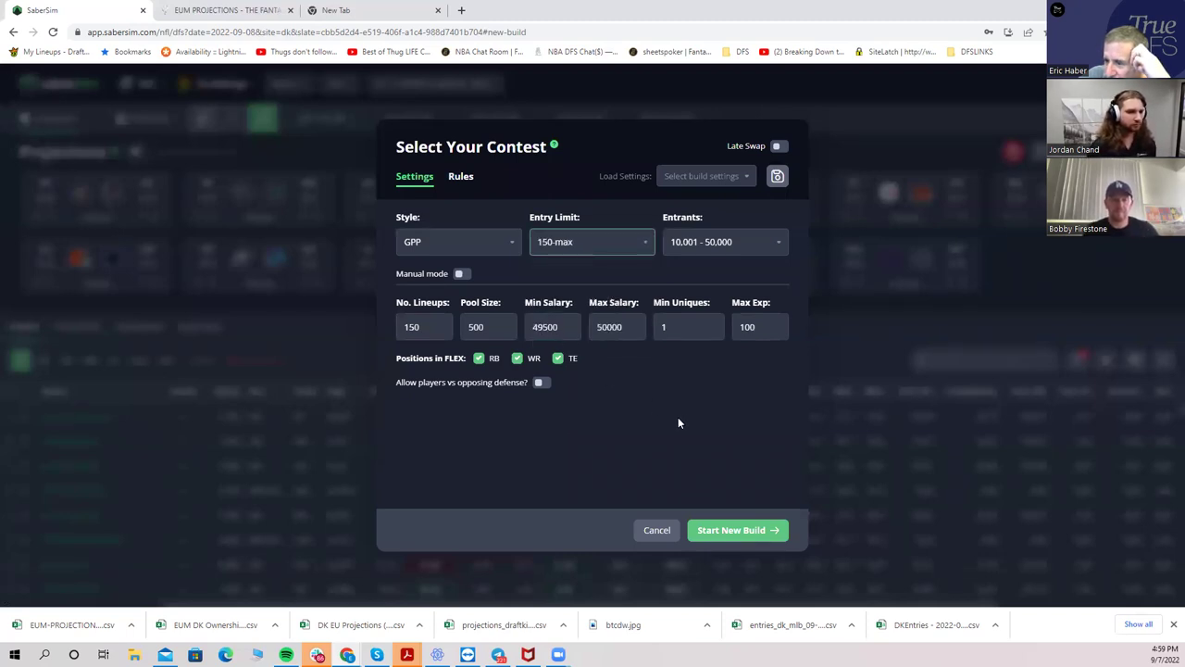
{"action": "left_click", "coordinate": [487, 326]}
{"action": "type", "text": "150"}
{"action": "left_click", "coordinate": [624, 433]}
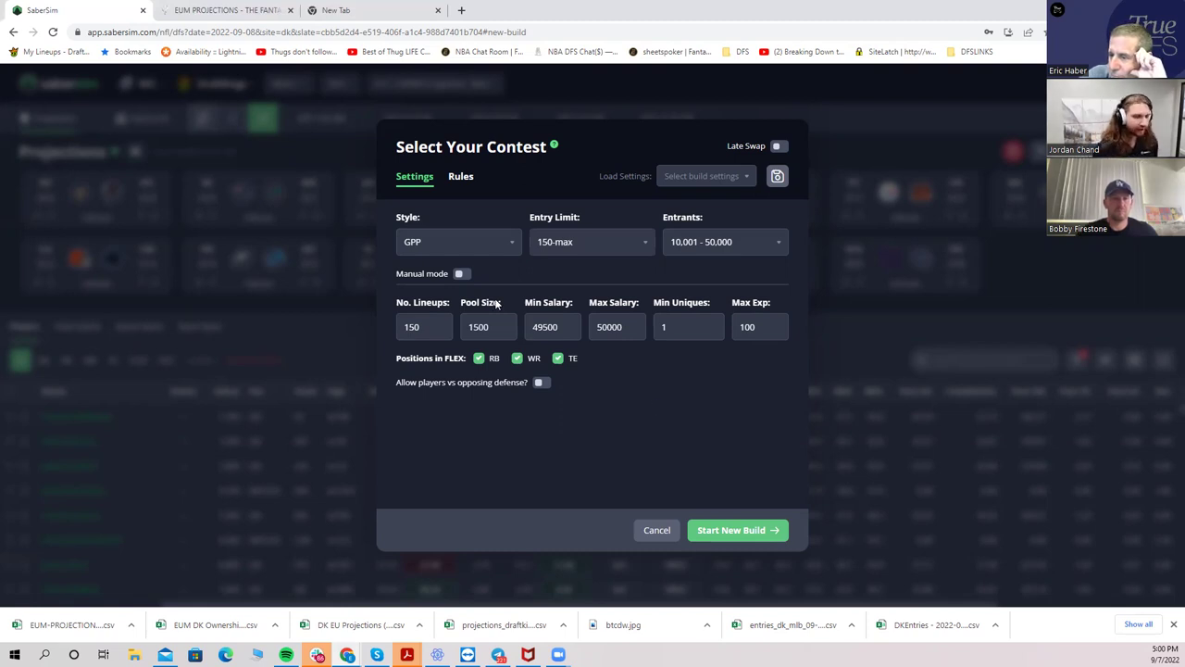
Turn on manual mode for the contest settings and start the new build
{"action": "left_click", "coordinate": [460, 274]}
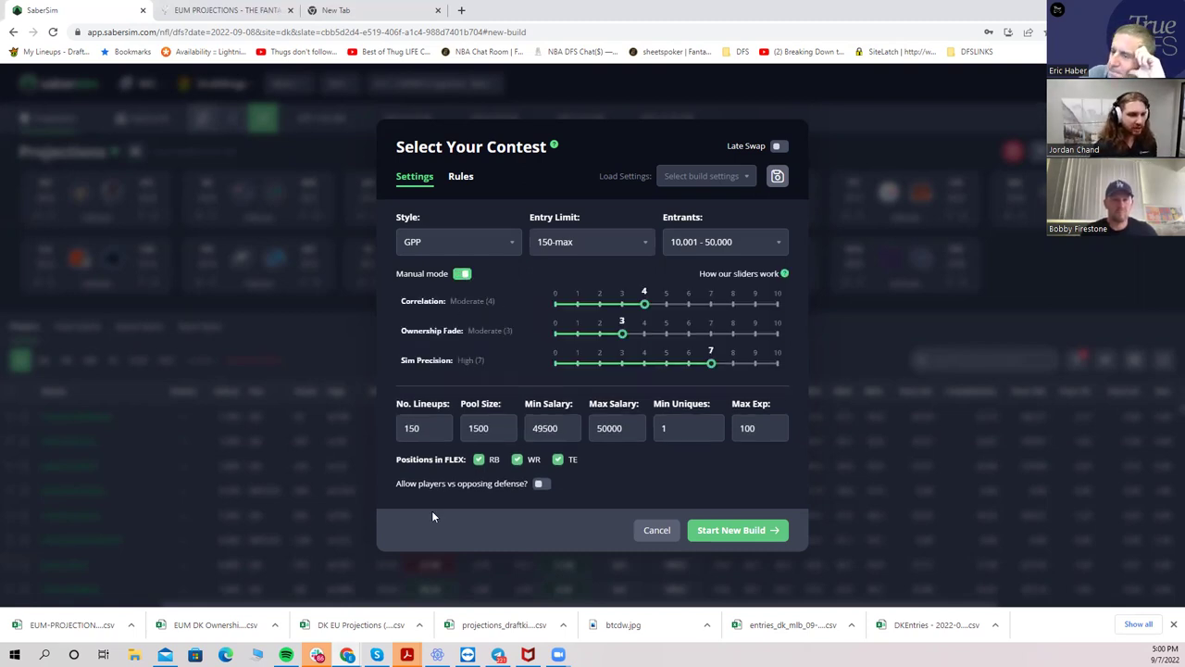
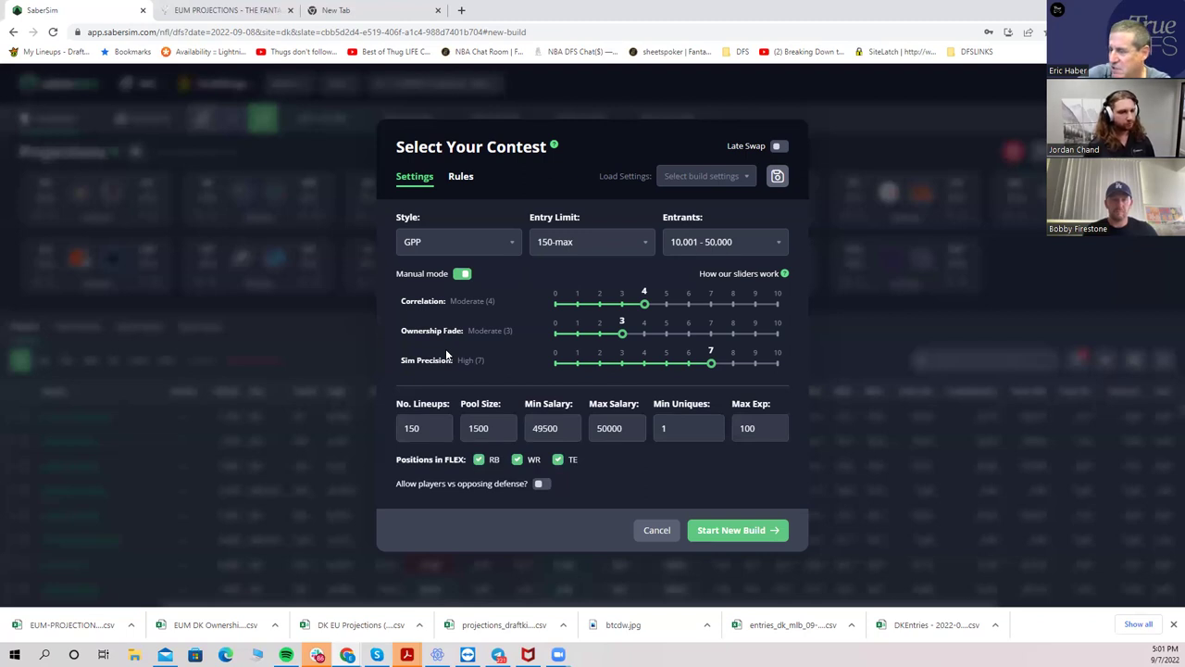
{"action": "mouse_move", "coordinate": [577, 359]}
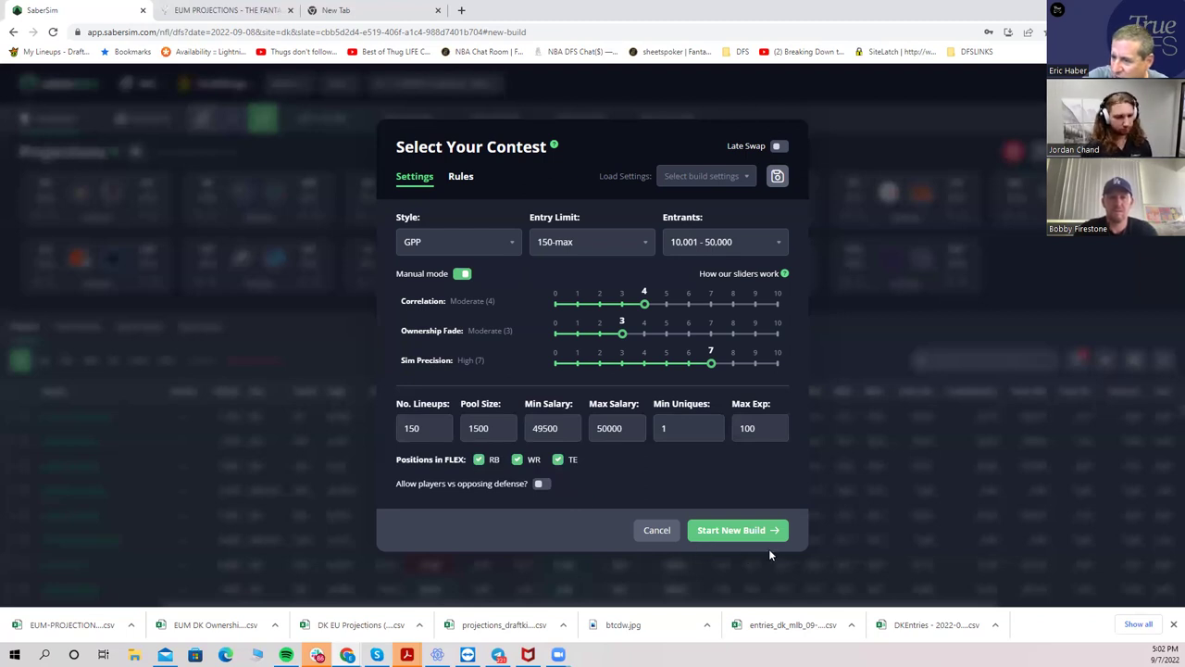
{"action": "left_click", "coordinate": [738, 532]}
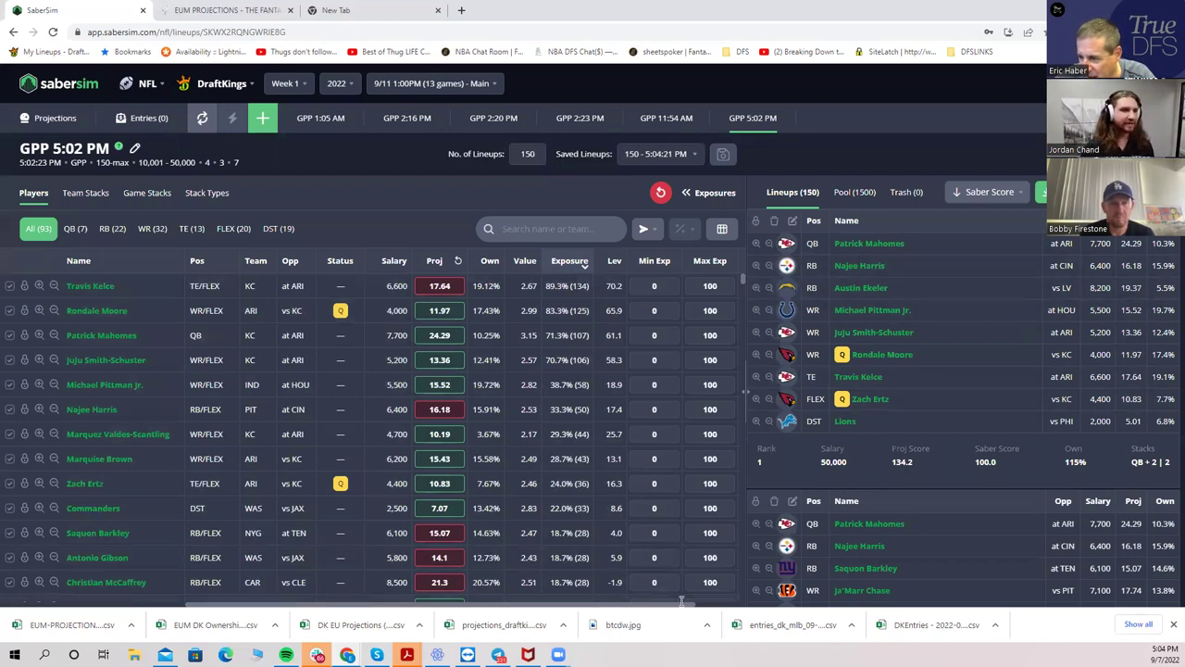
Review the player and stack type exposures, isolating the lineups with a 1|1 stack before clearing that filter
{"action": "left_click_drag", "start_coordinate": [685, 604], "coordinate": [785, 616]}
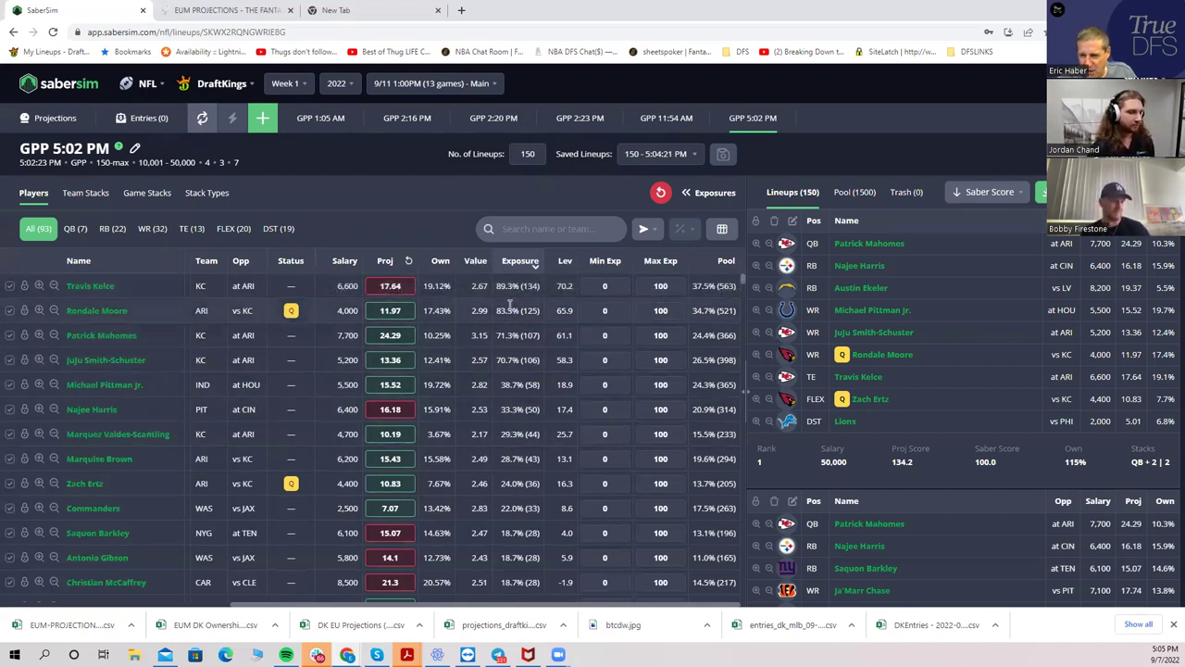
{"action": "left_click", "coordinate": [210, 194]}
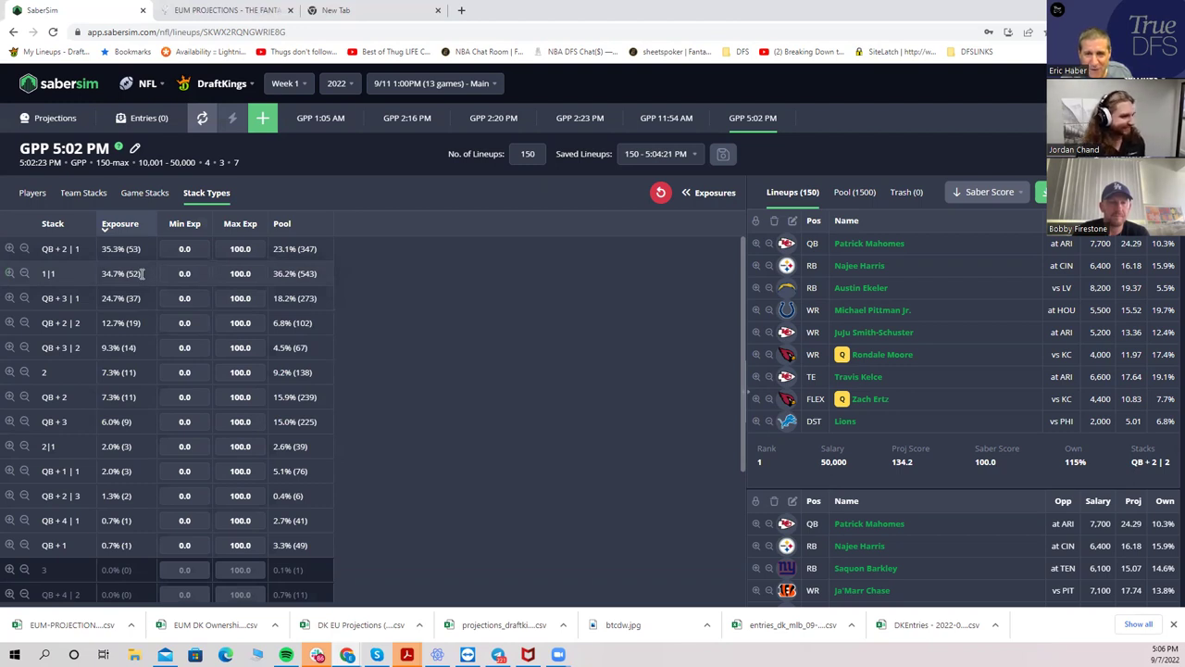
{"action": "left_click", "coordinate": [9, 275]}
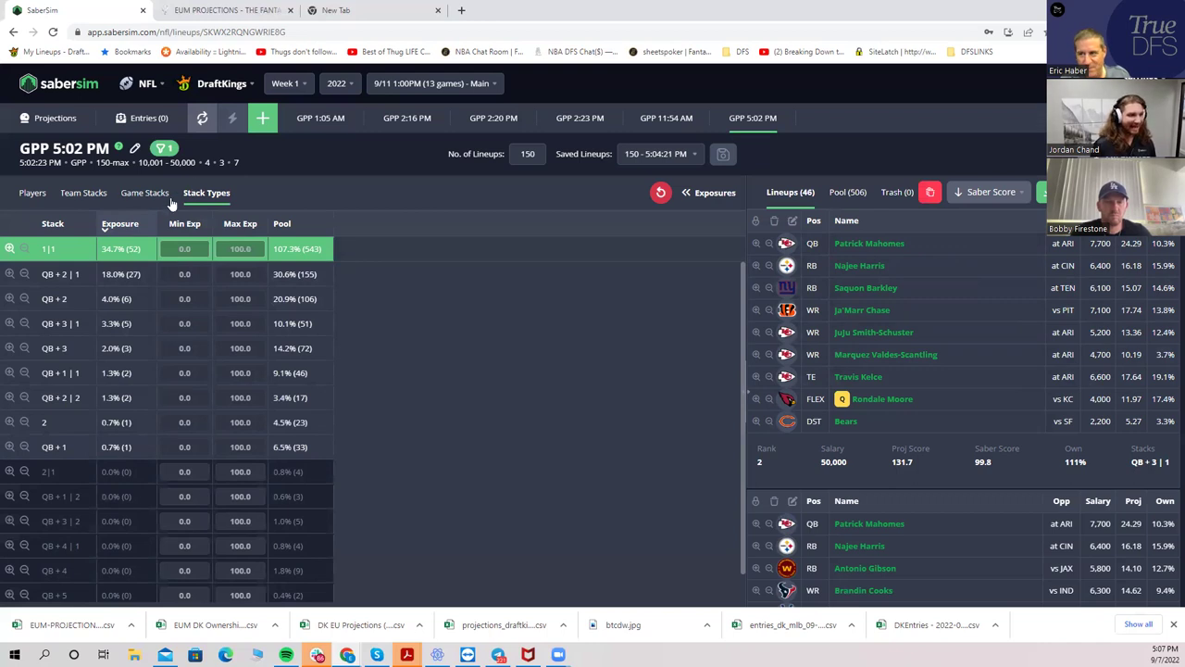
{"action": "left_click", "coordinate": [10, 250]}
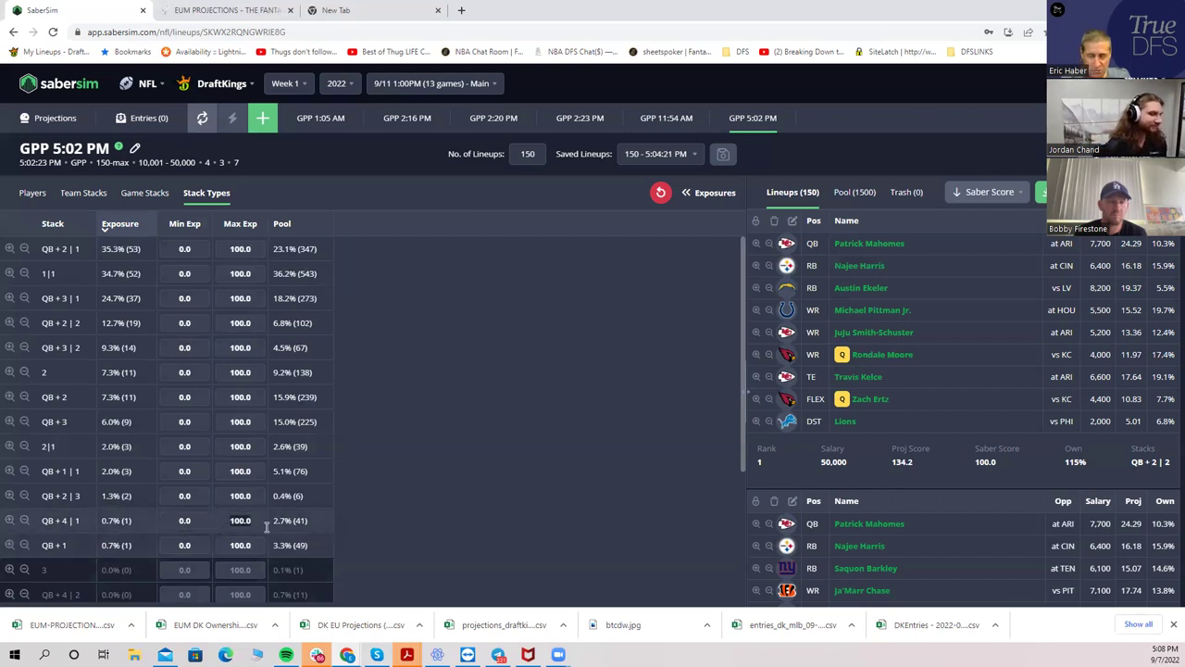
Set the maximum exposure of the QB + 4 | 1 stack type to 0
{"action": "type", "text": "0"}
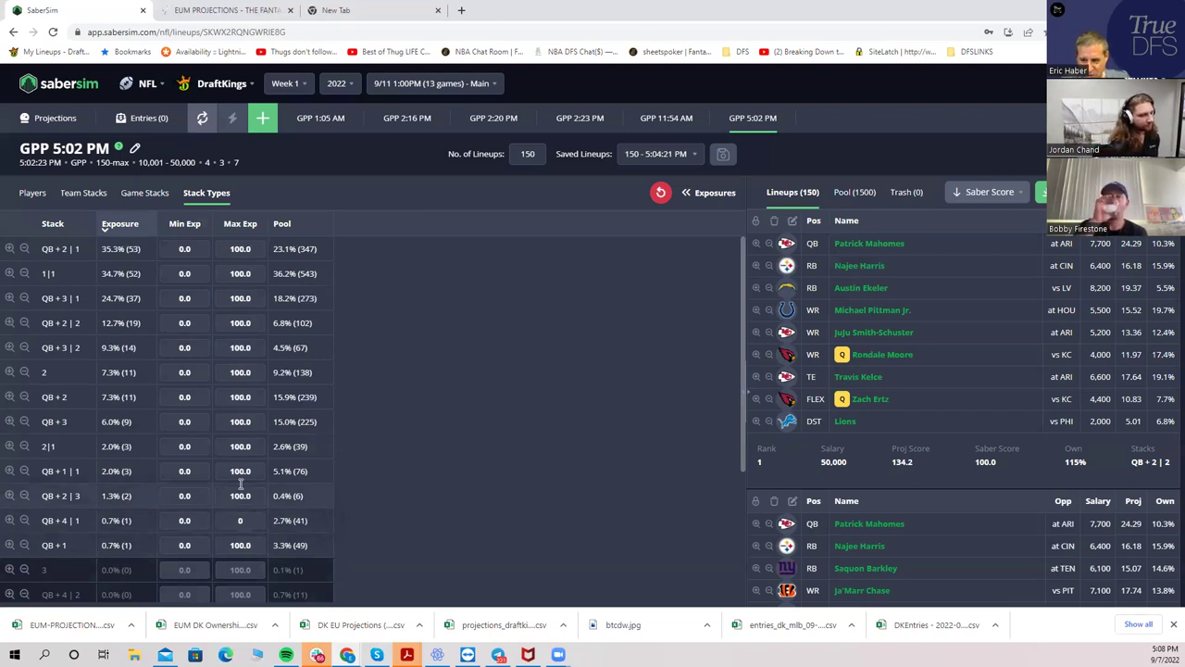
{"action": "key", "text": "Return"}
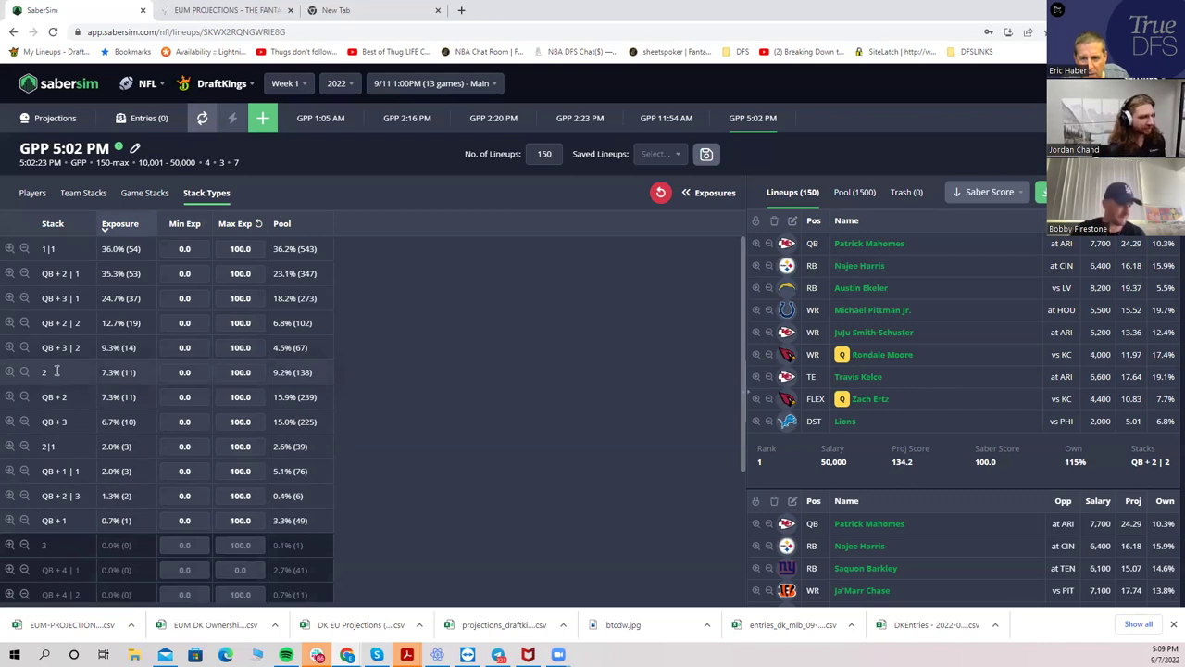
Filter the lineups to stack type 2, look through them, and clear the filter
{"action": "left_click", "coordinate": [8, 372]}
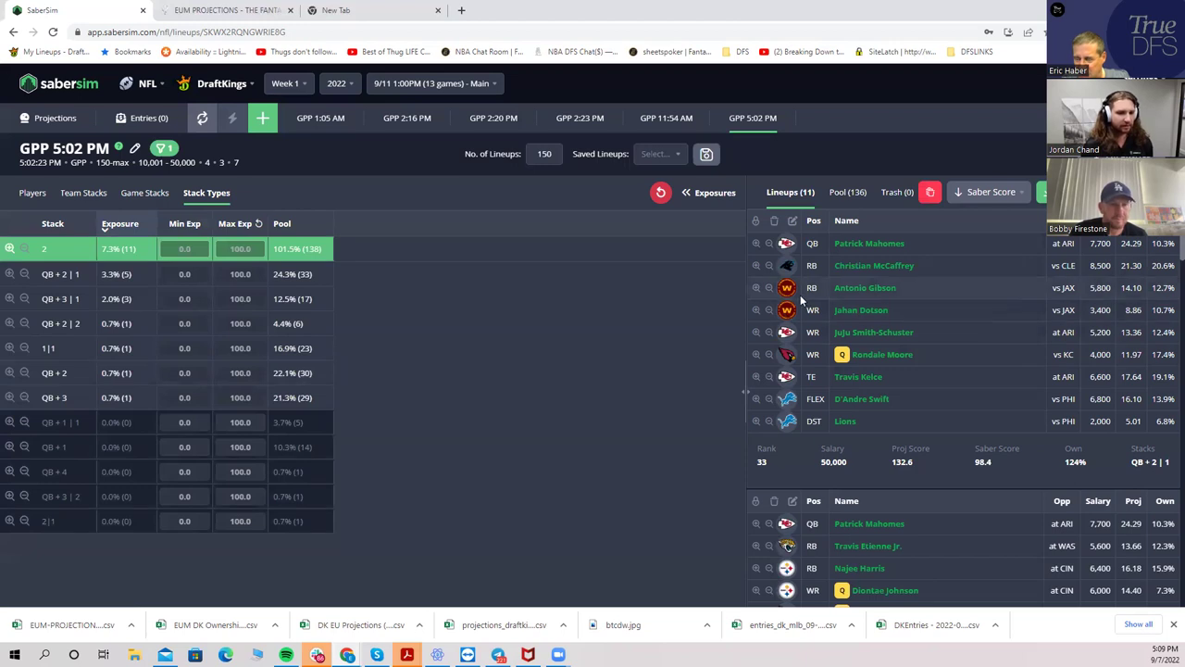
{"action": "left_click", "coordinate": [9, 250]}
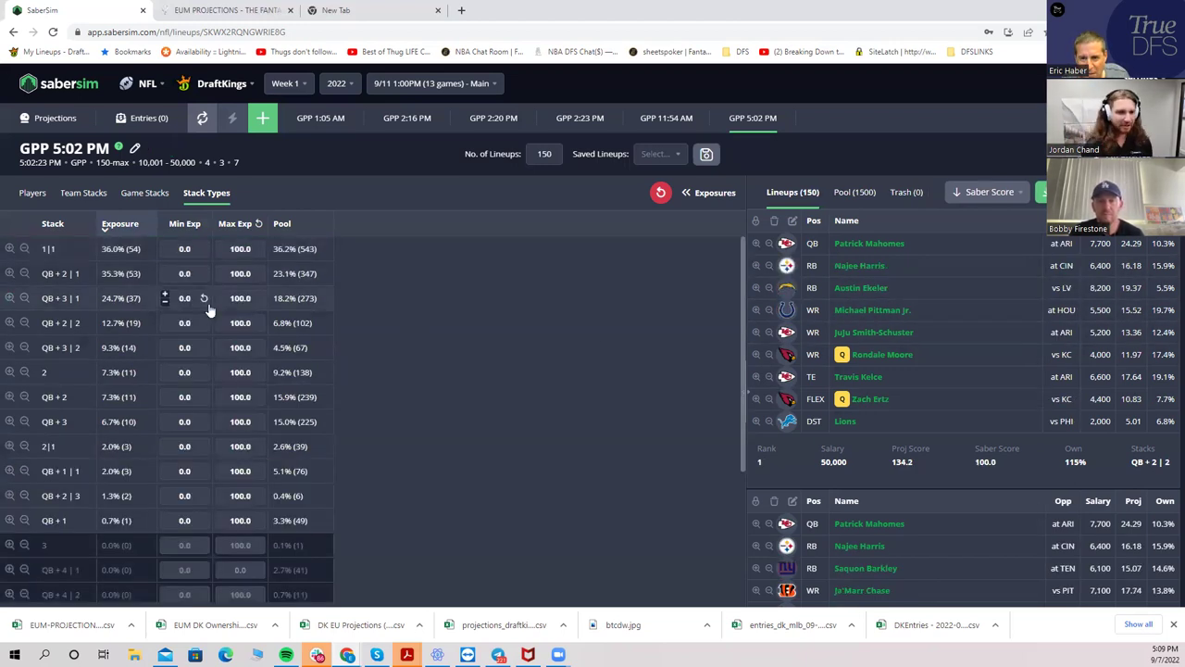
{"action": "left_click", "coordinate": [9, 372]}
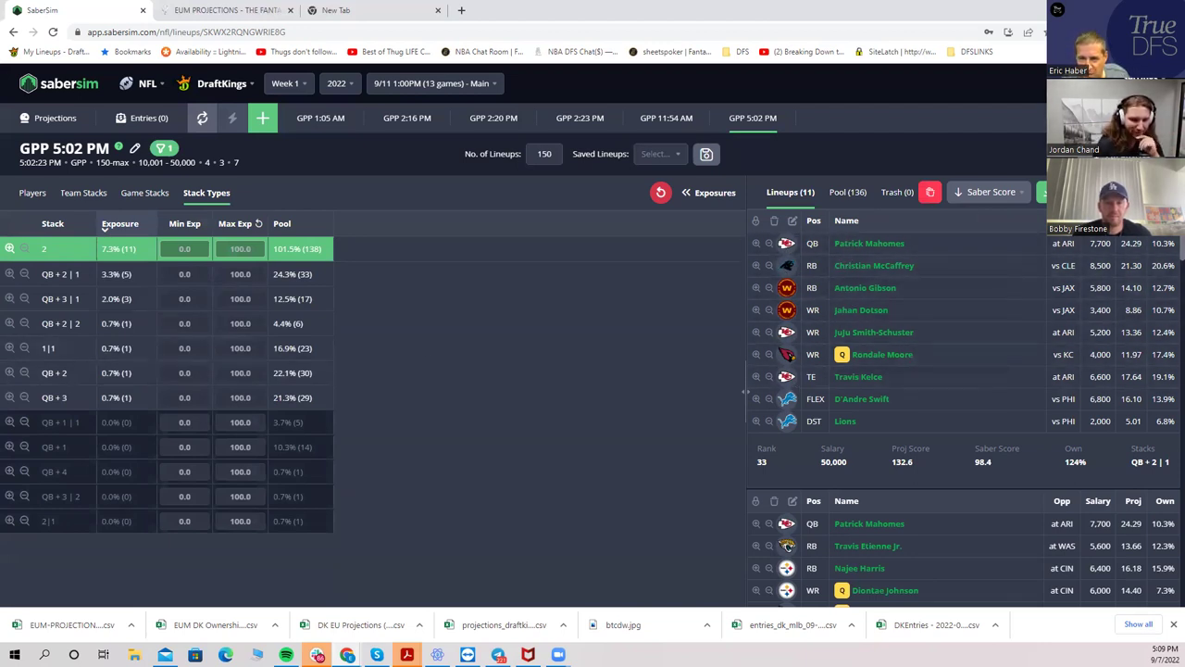
{"action": "scroll", "coordinate": [787, 546], "scroll_direction": "down", "scroll_amount": 2}
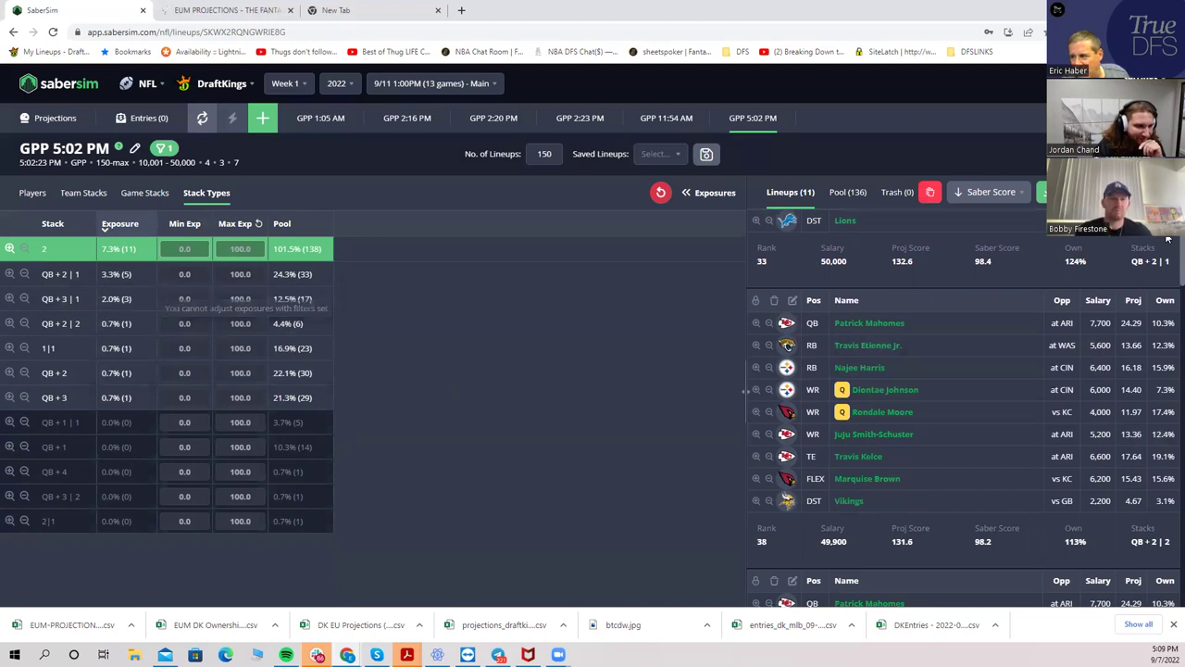
{"action": "scroll", "coordinate": [926, 389], "scroll_direction": "up", "scroll_amount": 3}
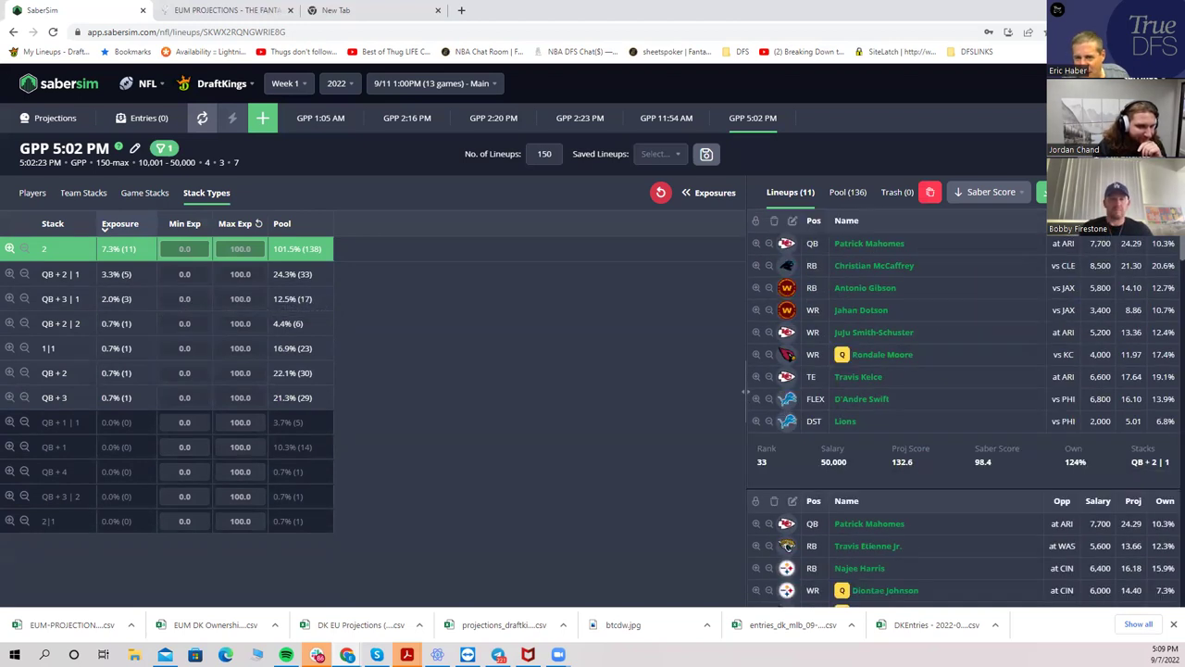
{"action": "left_click", "coordinate": [8, 250]}
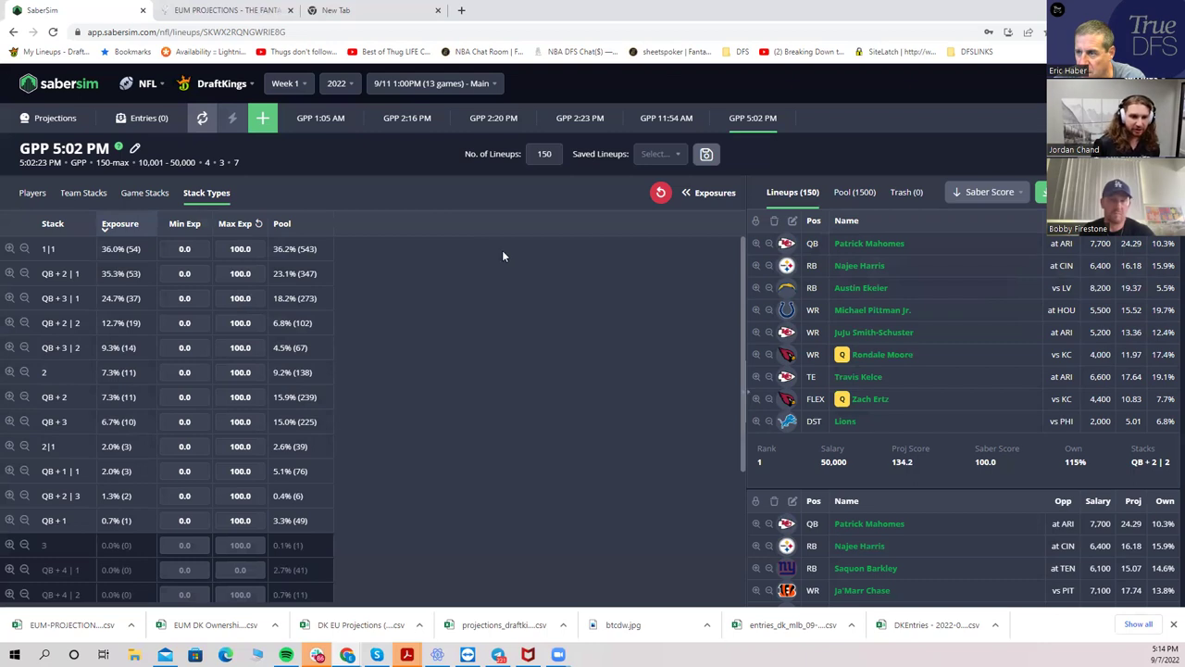
Examine Najee Harris's fantasy point distribution and his full list of player correlations, and close his details
{"action": "left_click", "coordinate": [850, 270]}
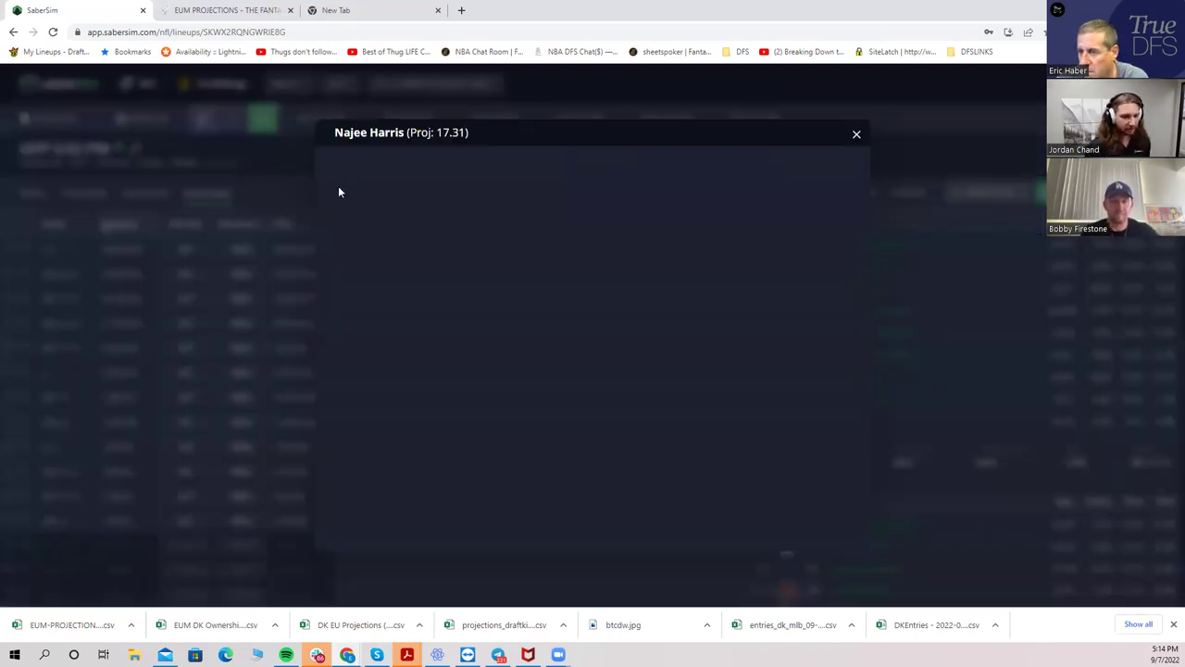
{"action": "left_click_drag", "start_coordinate": [588, 128], "coordinate": [591, 89]}
{"action": "left_click", "coordinate": [546, 204]}
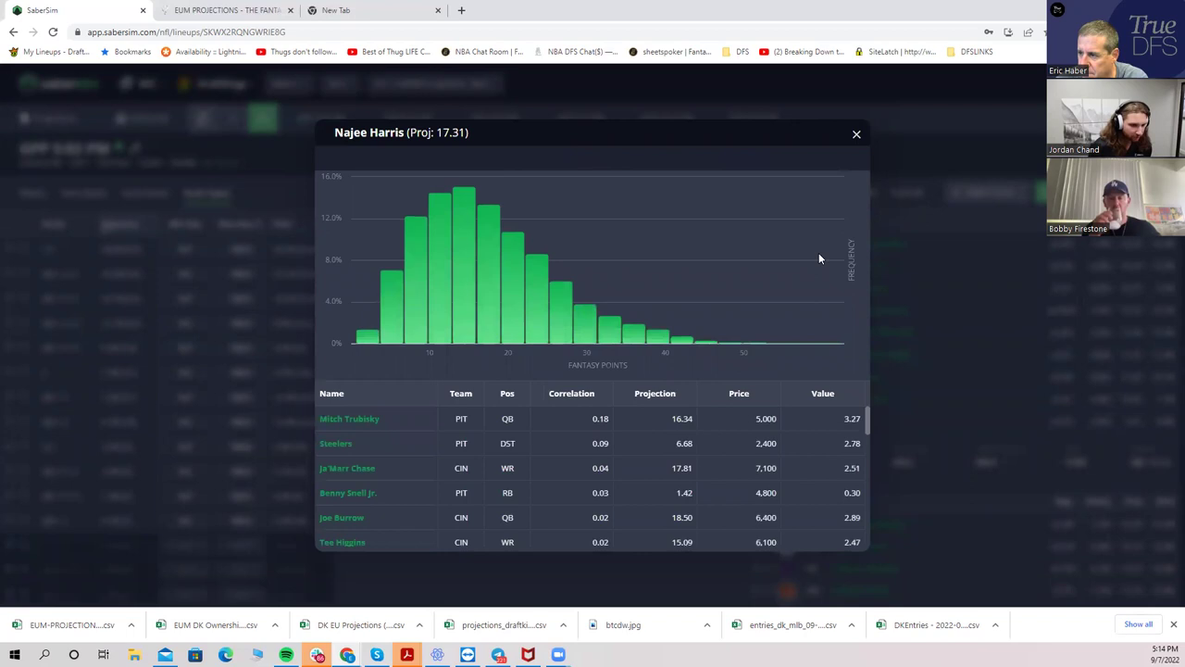
{"action": "left_click_drag", "start_coordinate": [866, 413], "coordinate": [846, 546]}
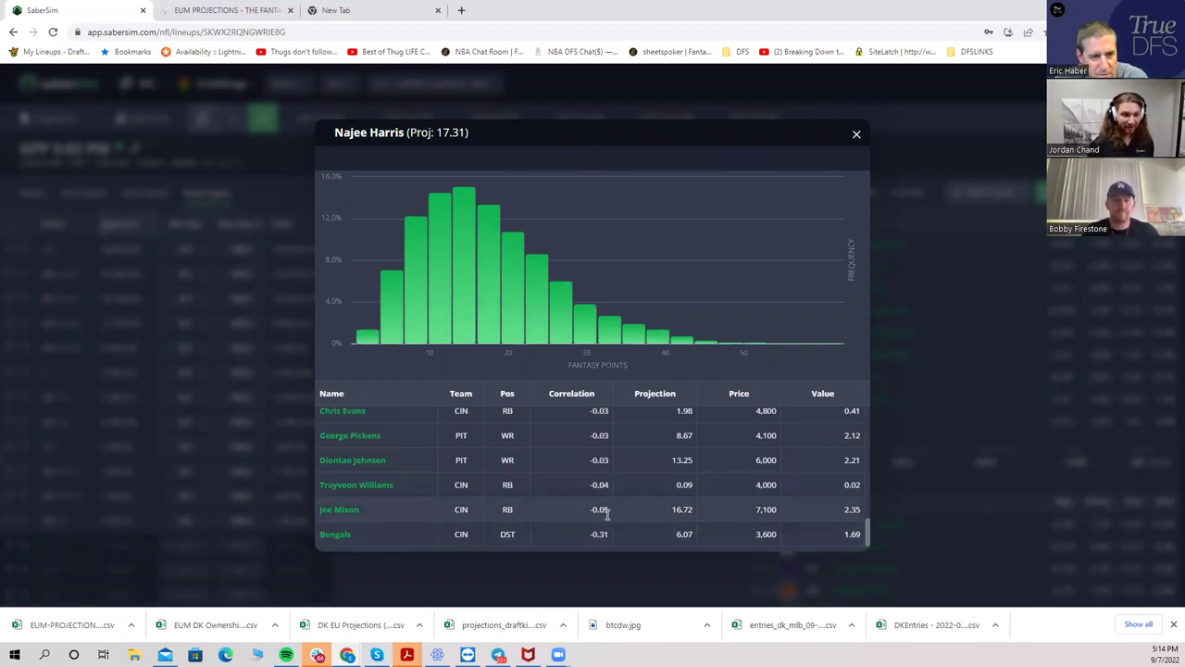
{"action": "left_click", "coordinate": [857, 137]}
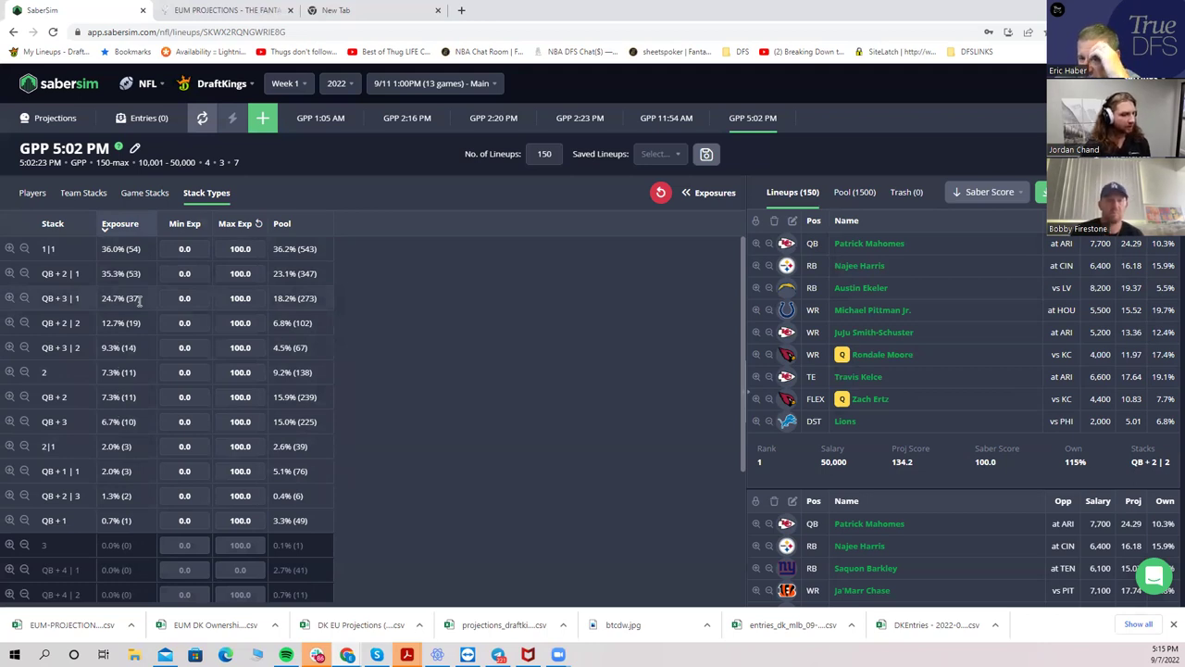
Examine the team stack exposures, comparing the 2-, 3-, 4- and 5-stack breakdowns with the overall team list
{"action": "left_click", "coordinate": [81, 194]}
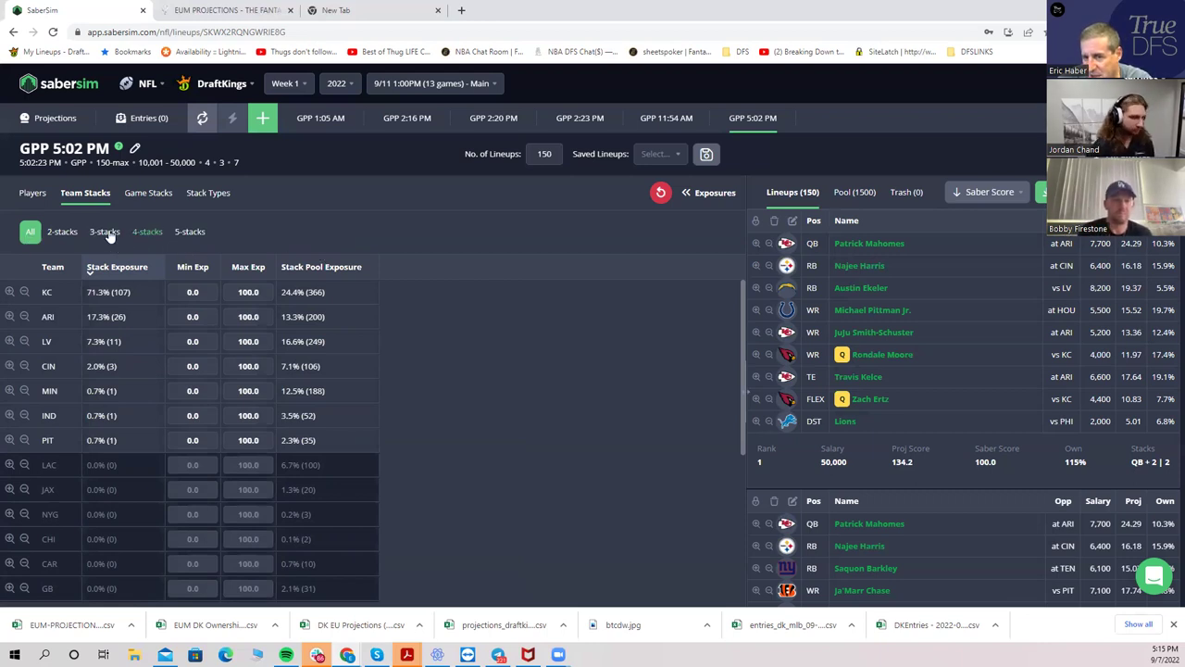
{"action": "left_click", "coordinate": [63, 233]}
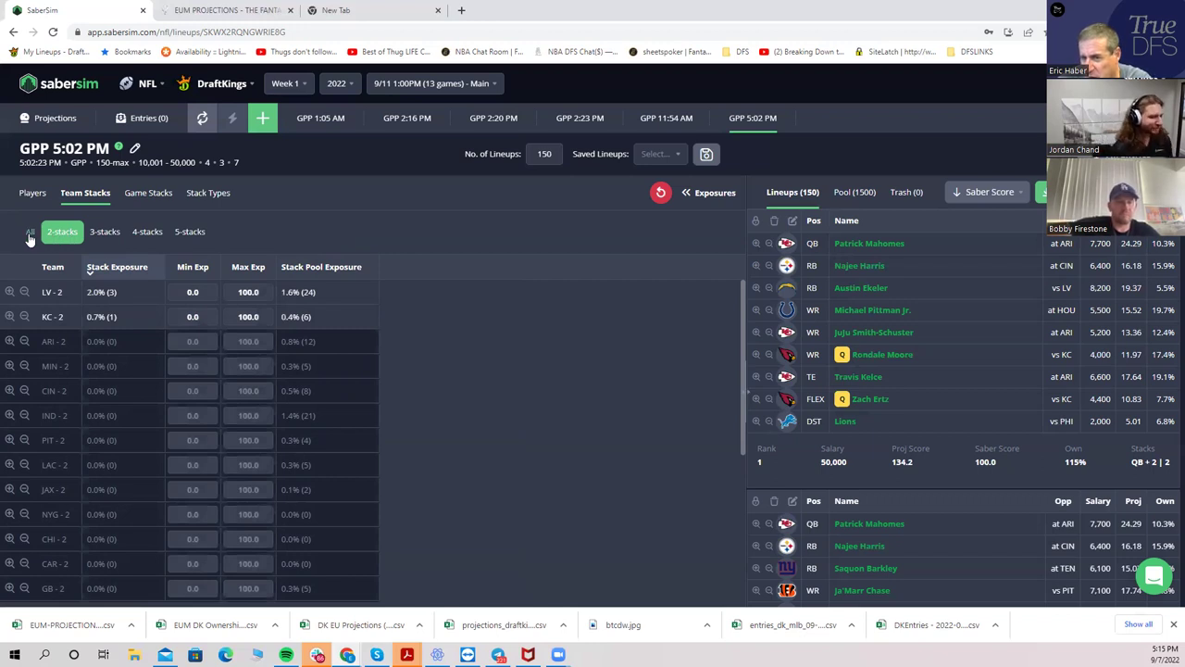
{"action": "left_click", "coordinate": [29, 235]}
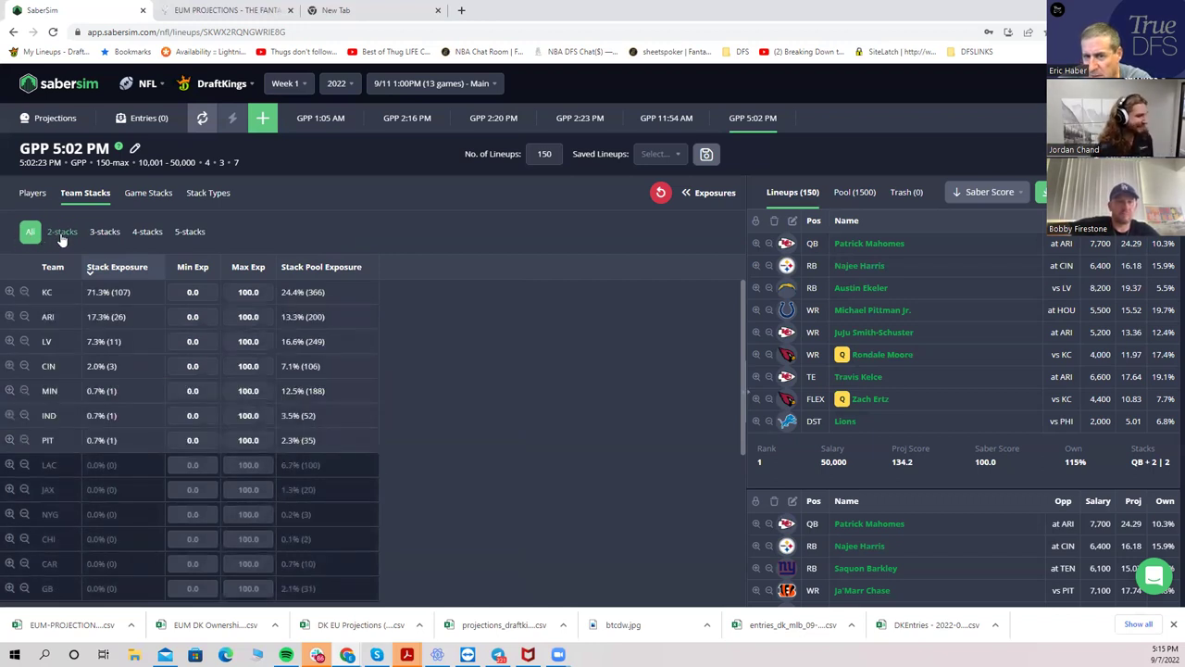
{"action": "left_click", "coordinate": [62, 237]}
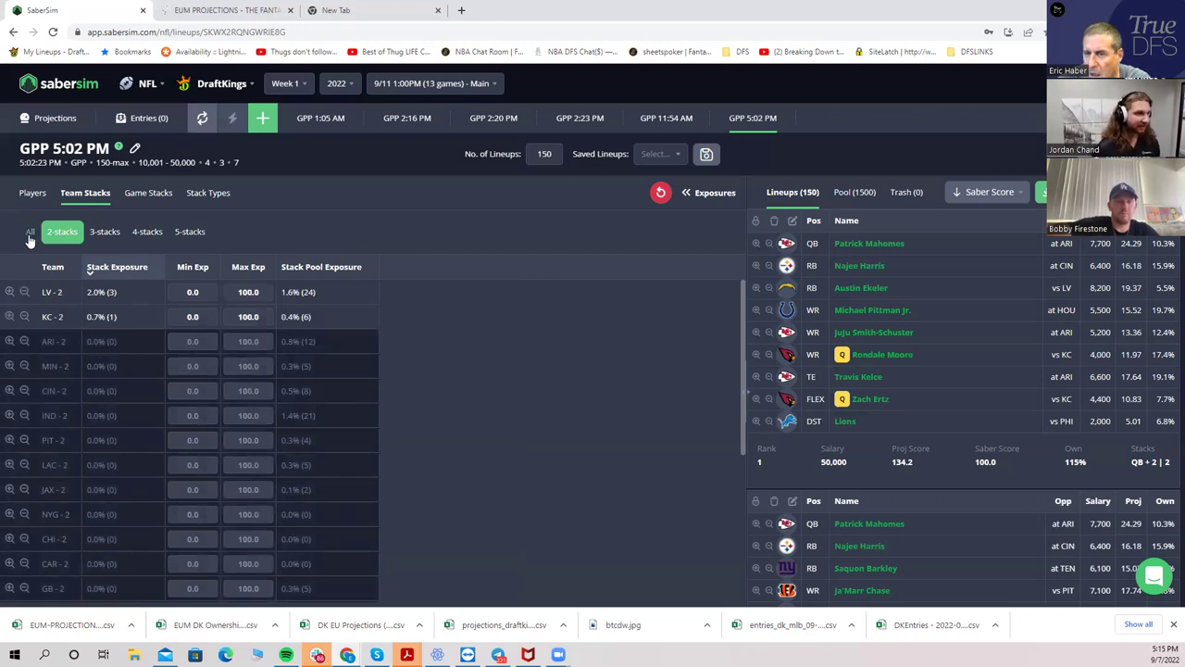
{"action": "left_click", "coordinate": [30, 236]}
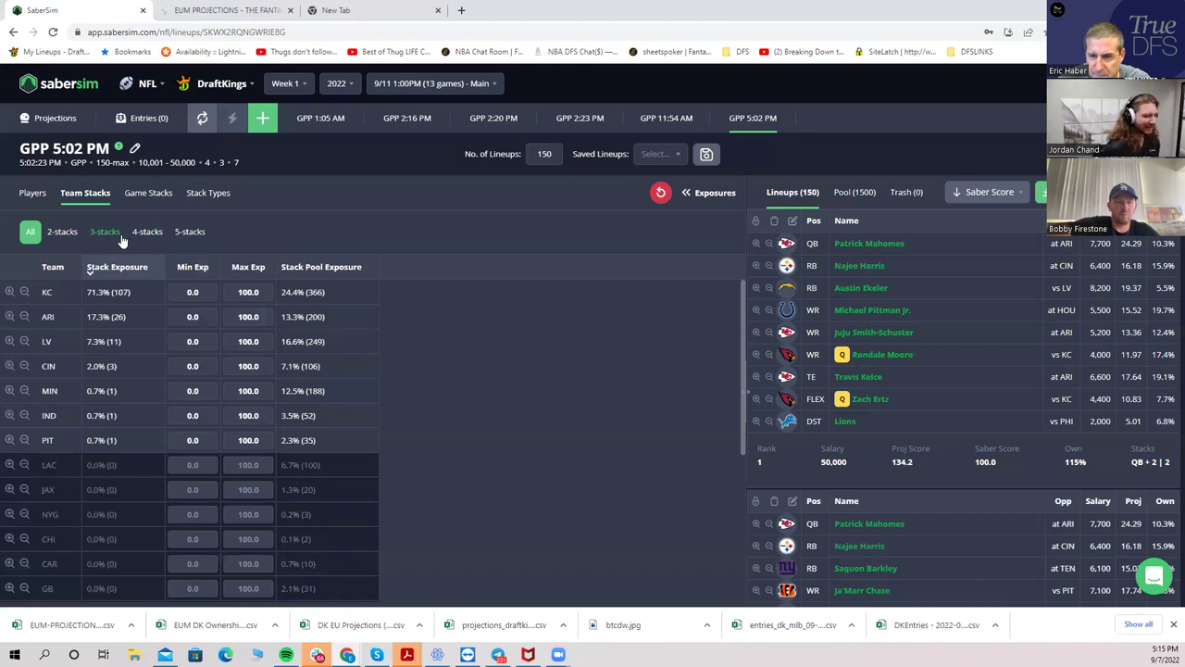
{"action": "left_click", "coordinate": [188, 233]}
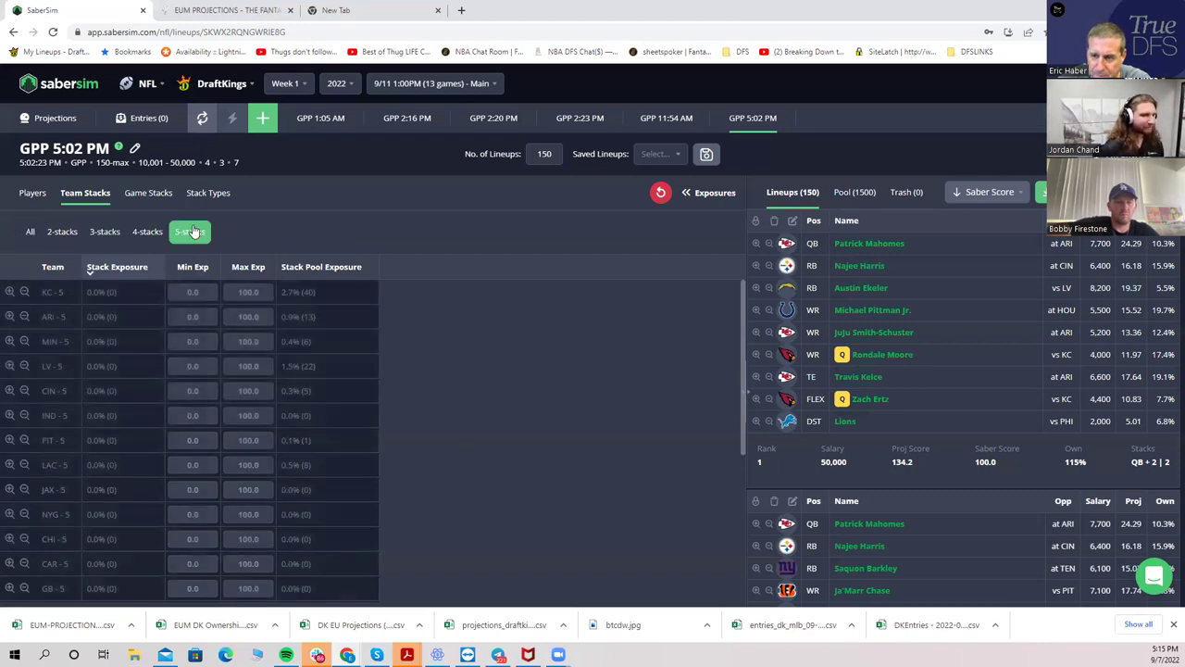
{"action": "left_click", "coordinate": [141, 234]}
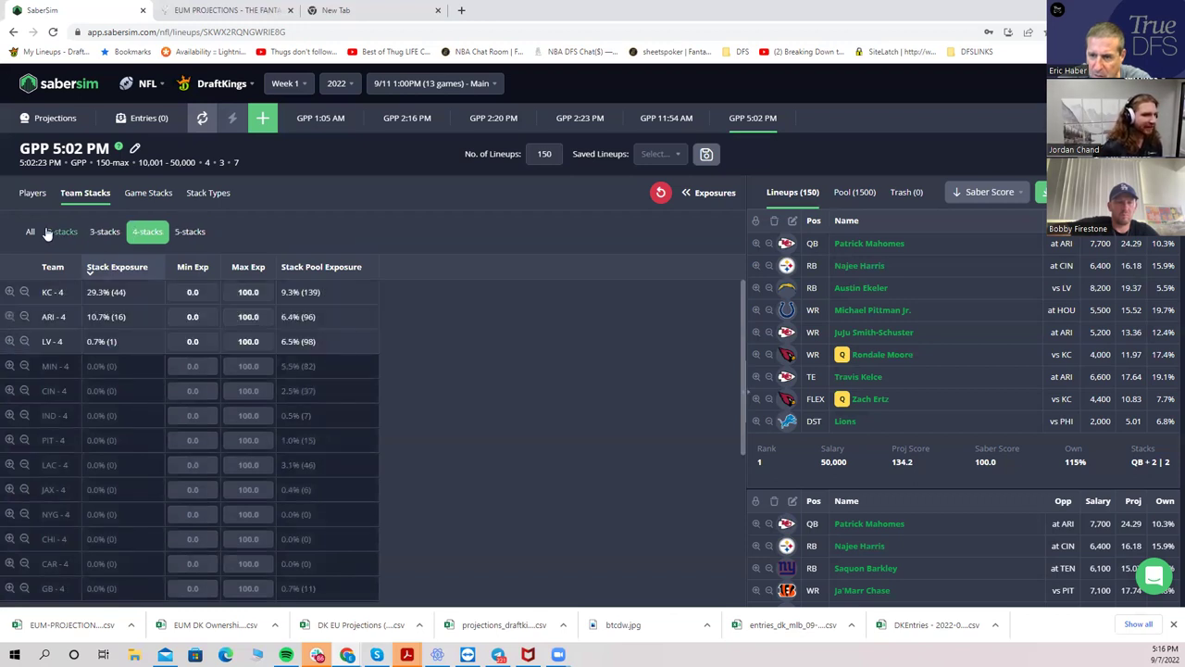
{"action": "left_click", "coordinate": [190, 234]}
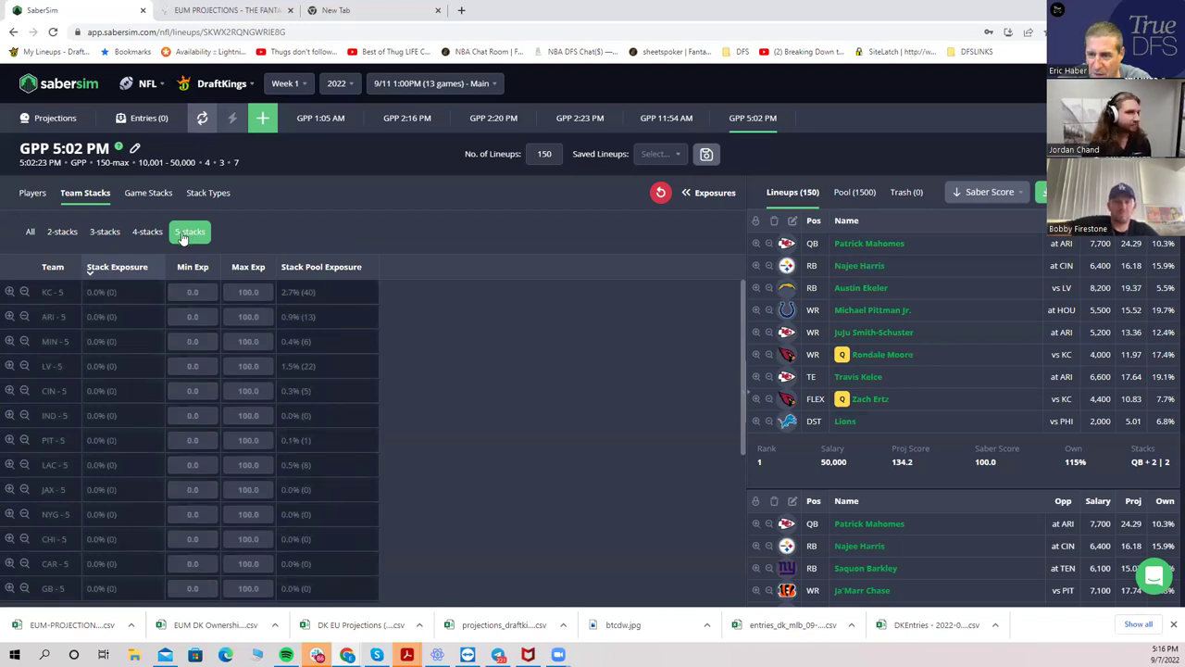
{"action": "left_click", "coordinate": [151, 235]}
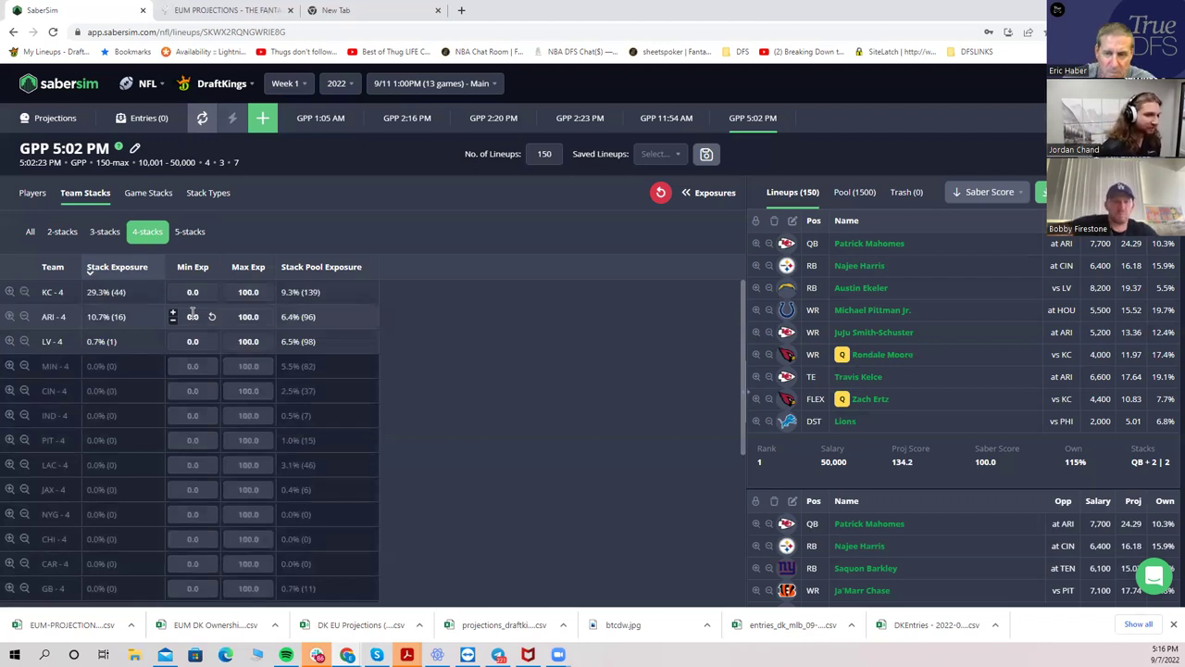
{"action": "left_click", "coordinate": [102, 235]}
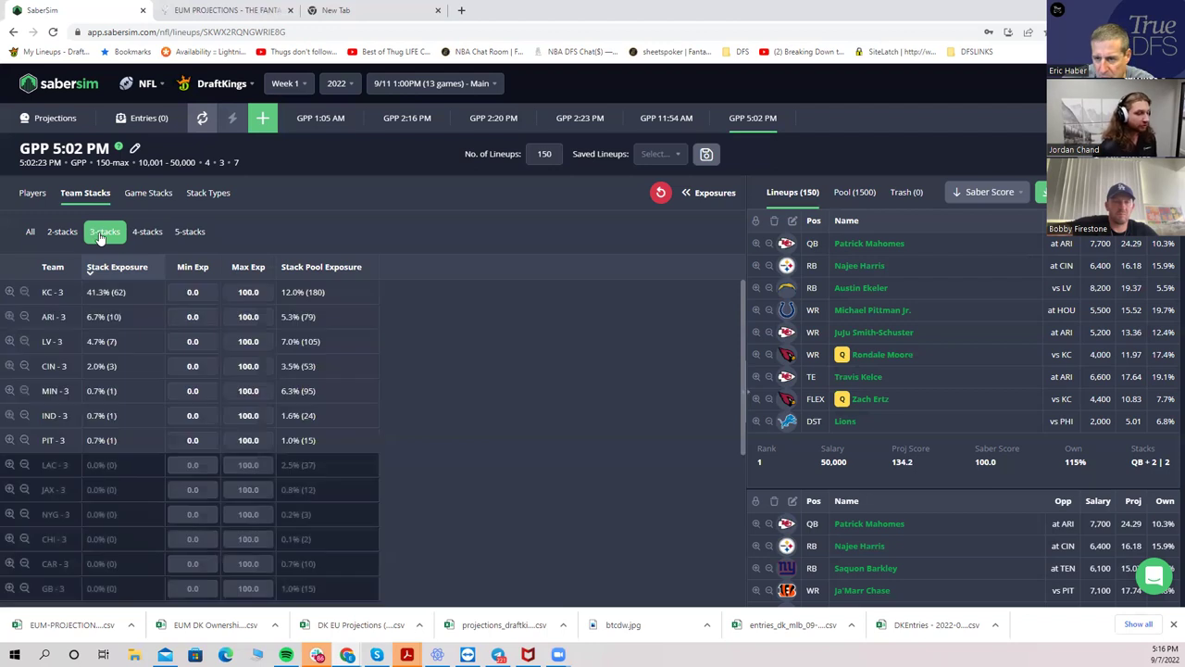
{"action": "left_click", "coordinate": [148, 235]}
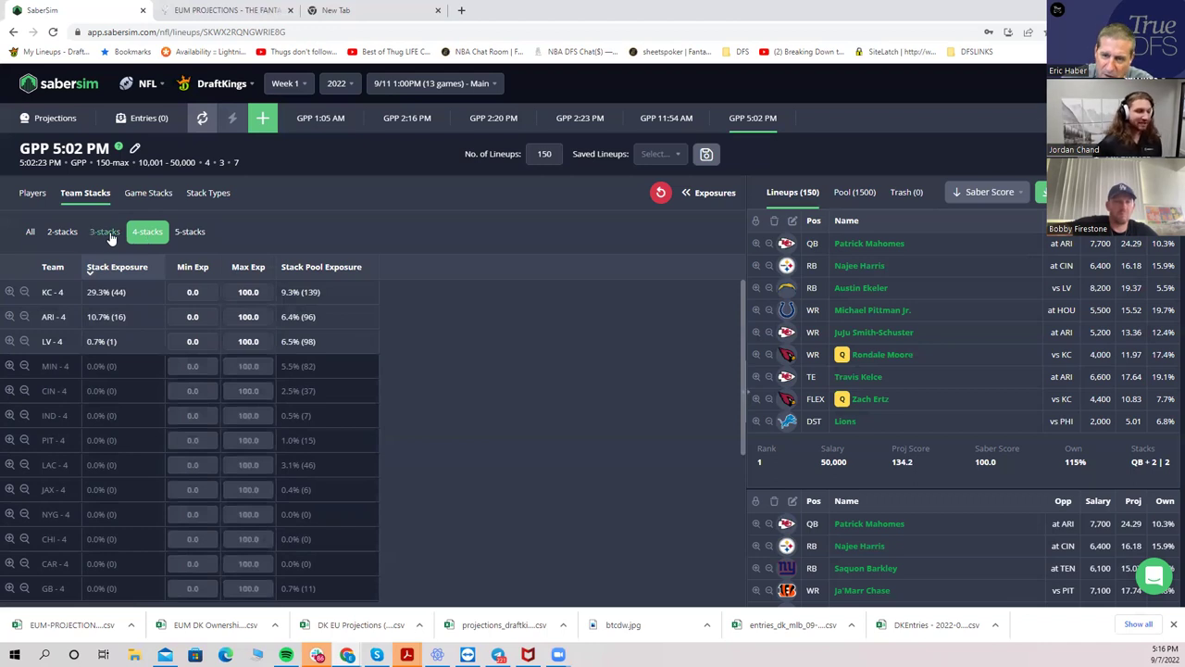
{"action": "left_click", "coordinate": [107, 234]}
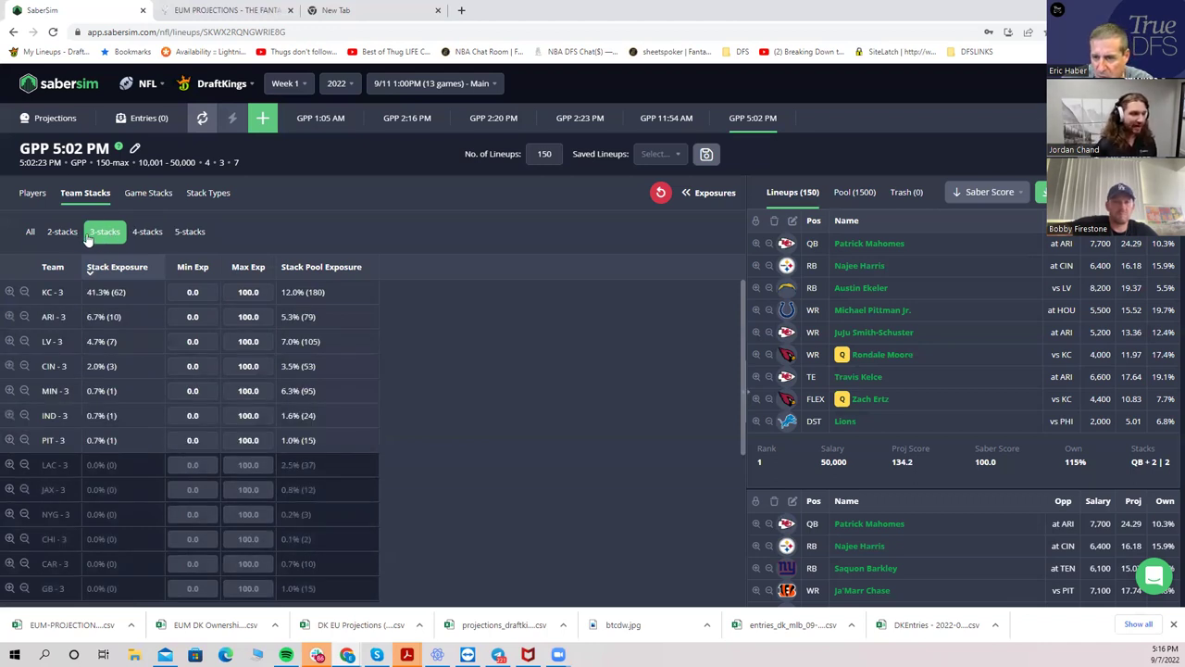
{"action": "left_click", "coordinate": [63, 234]}
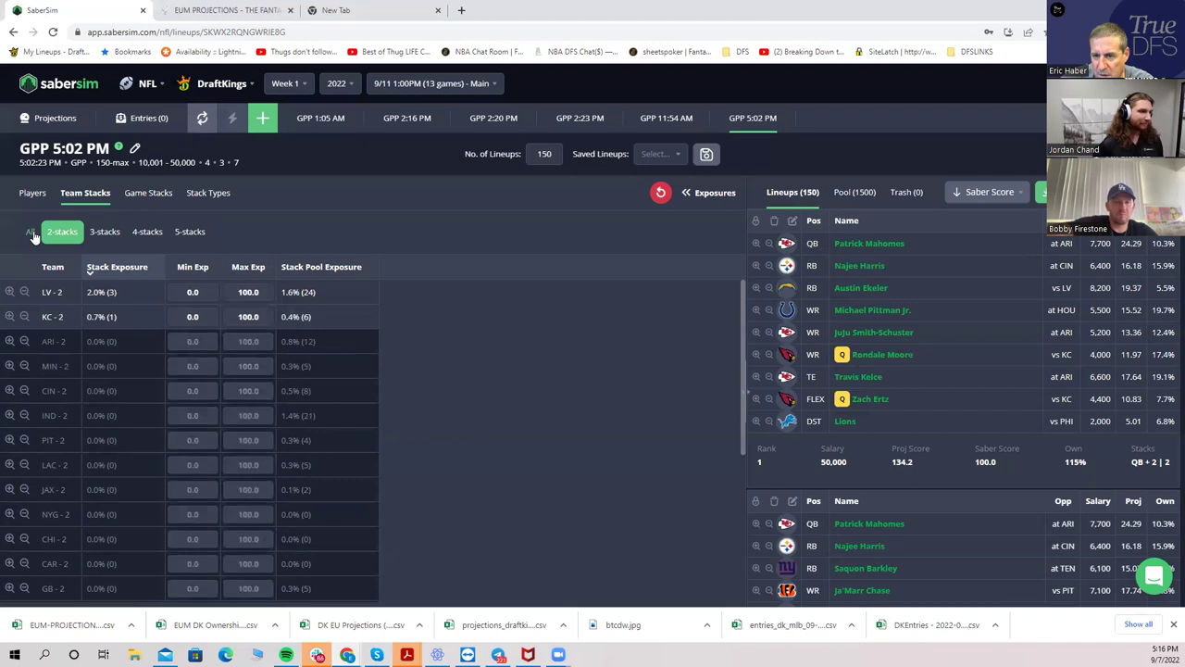
{"action": "left_click", "coordinate": [30, 233]}
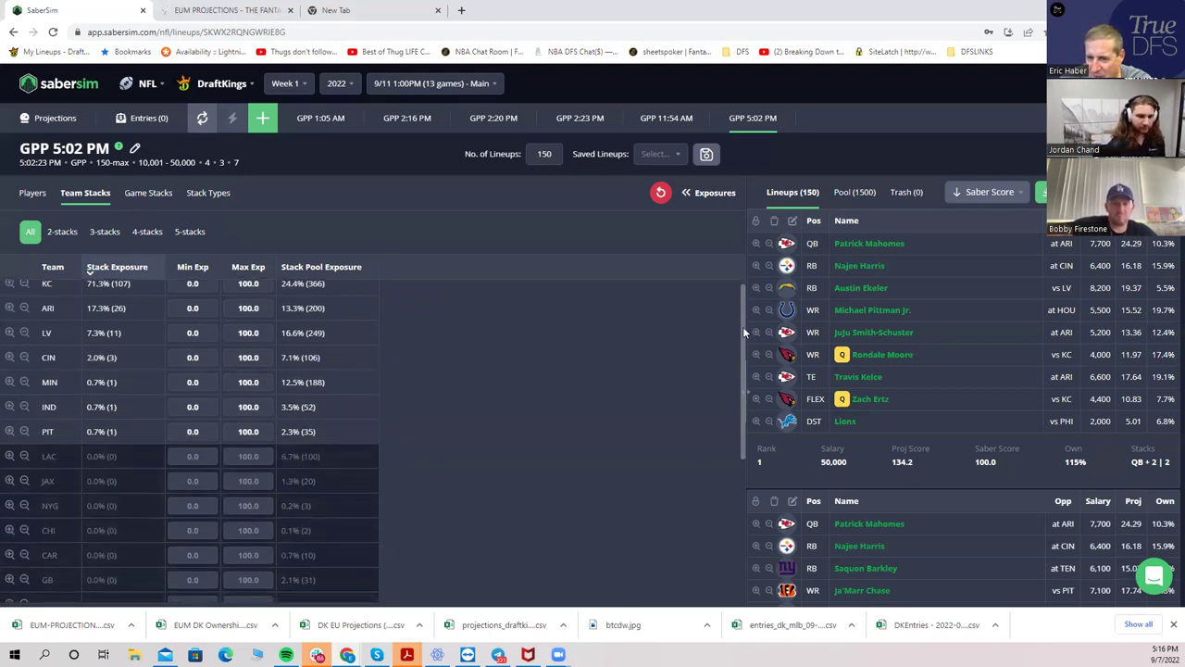
Set the minimum exposure of the DET team stack to 20 and keep editing the current build
{"action": "left_click_drag", "start_coordinate": [739, 321], "coordinate": [732, 488]}
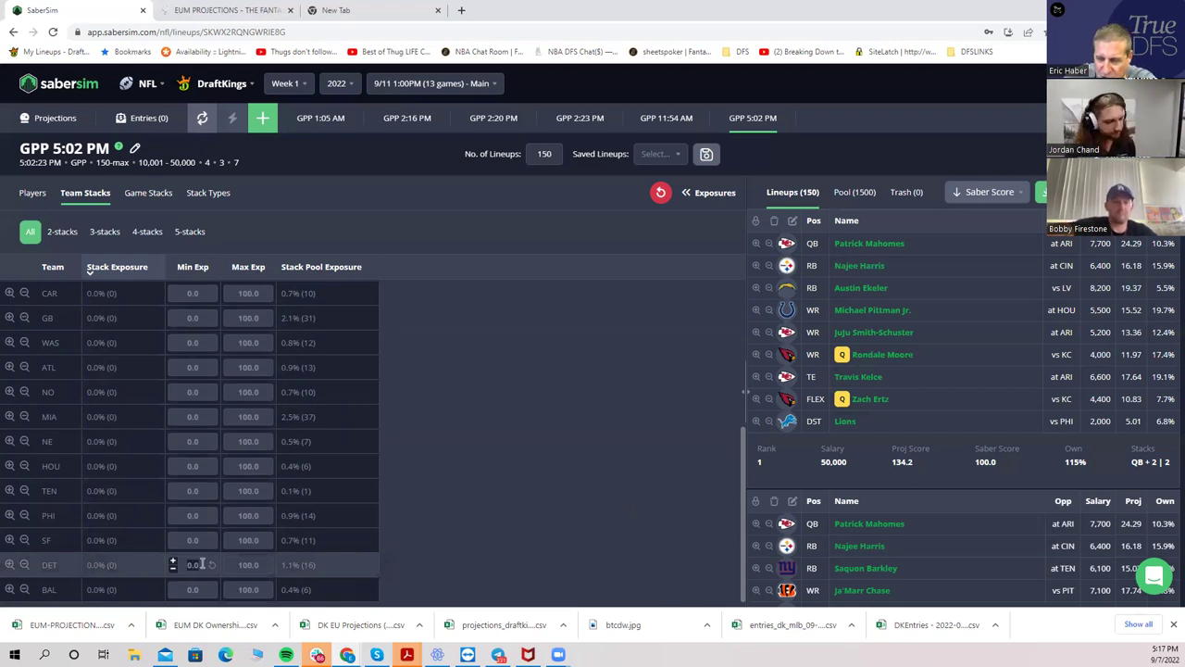
{"action": "type", "text": "20"}
{"action": "key", "text": "Return"}
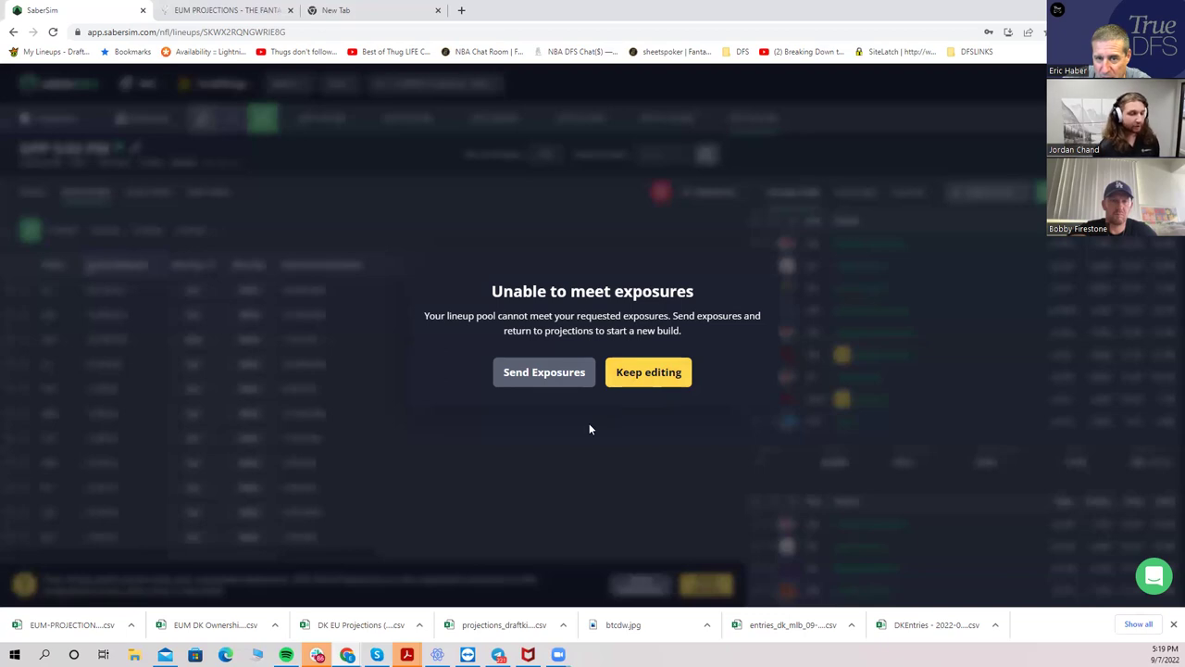
{"action": "left_click", "coordinate": [637, 374]}
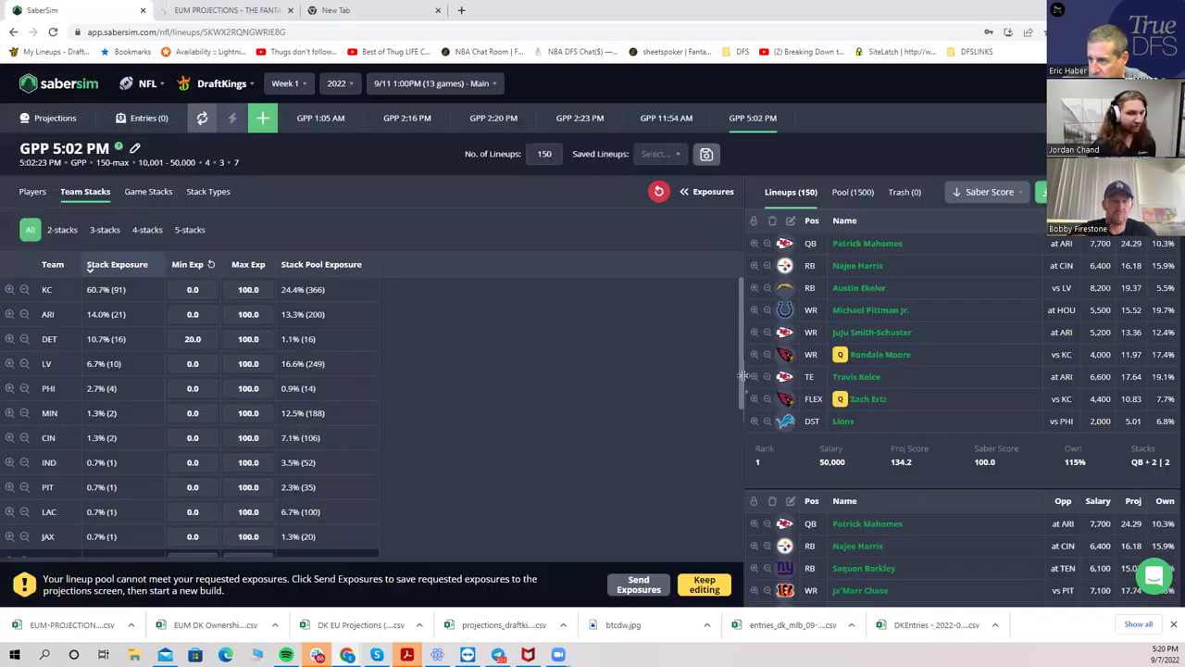
Set the minimum exposure of the WAS team stack to 20
{"action": "left_click_drag", "start_coordinate": [738, 377], "coordinate": [715, 473]}
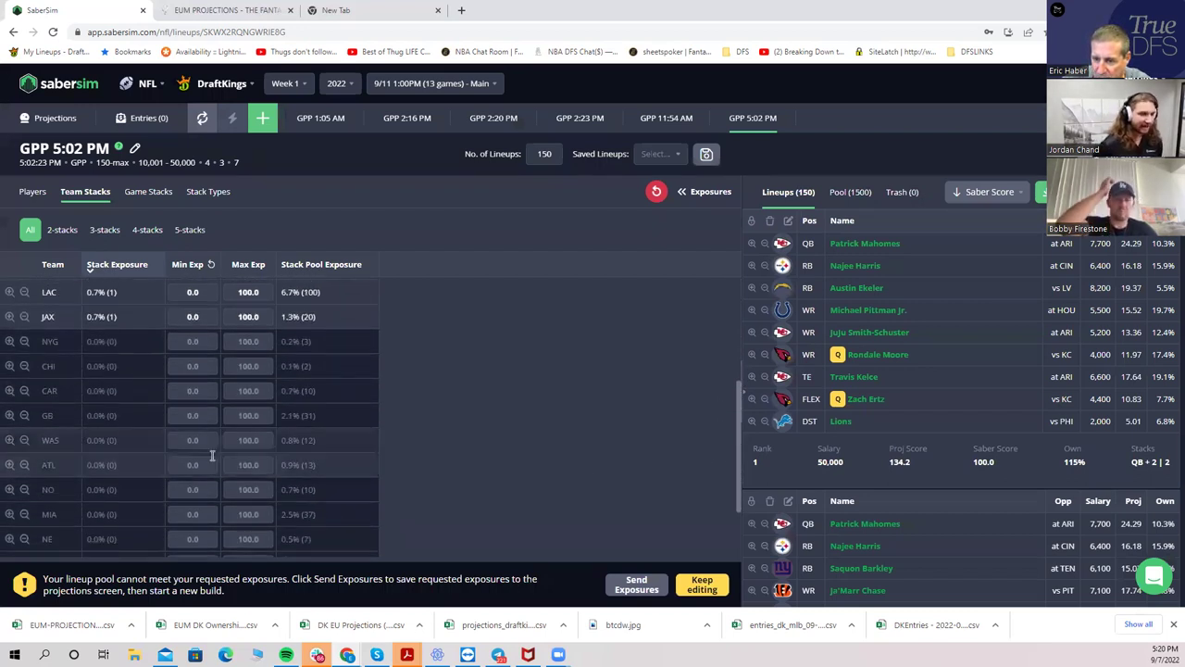
{"action": "left_click", "coordinate": [199, 440]}
{"action": "type", "text": "2"}
{"action": "type", "text": "9"}
{"action": "left_click", "coordinate": [194, 467]}
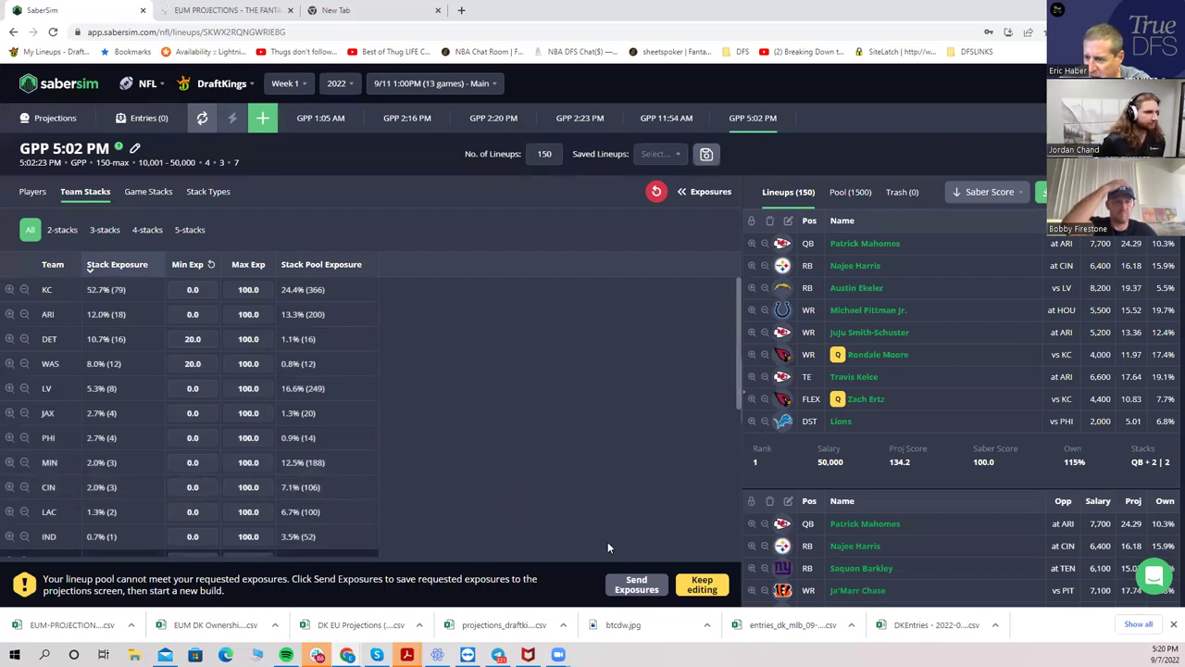
Send the requested exposures to the projections screen, confirm the overwrite, and check the team stack minimums there
{"action": "left_click", "coordinate": [629, 589]}
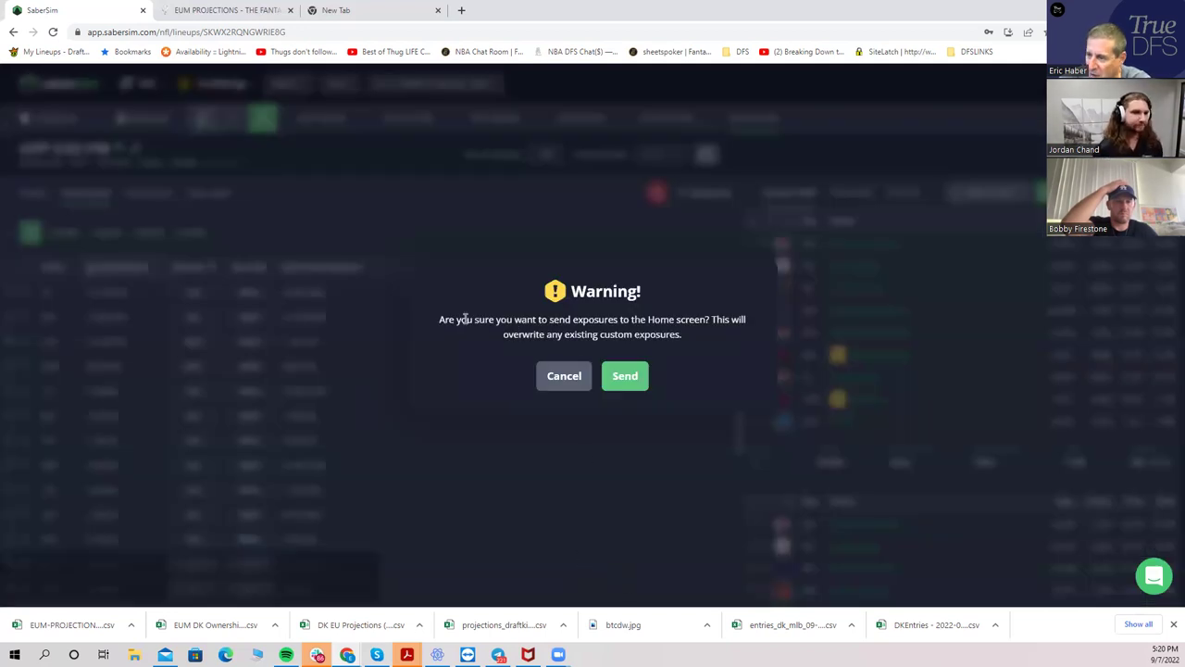
{"action": "left_click", "coordinate": [630, 379]}
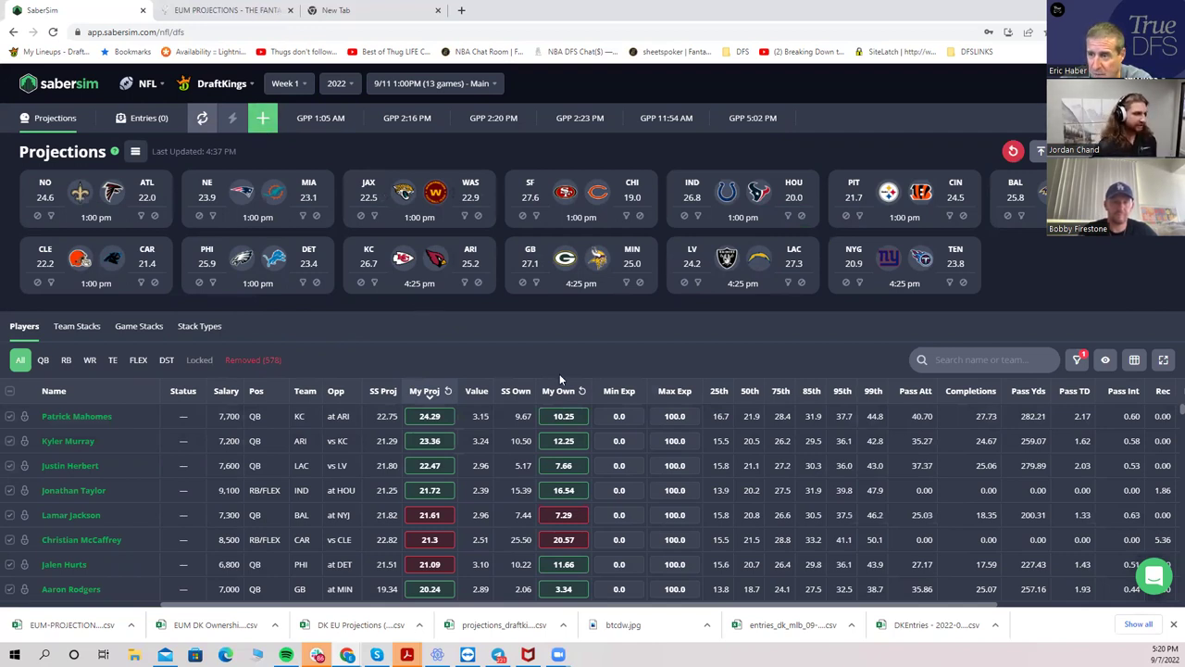
{"action": "left_click", "coordinate": [79, 329]}
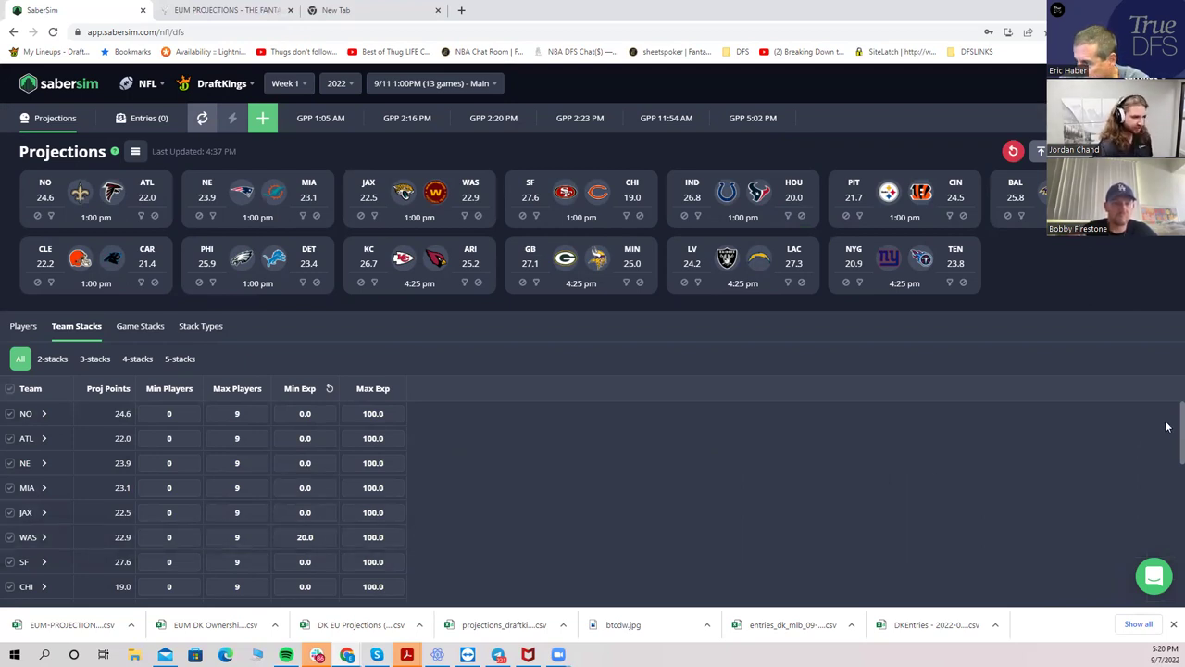
{"action": "scroll", "coordinate": [1167, 445], "scroll_direction": "down", "scroll_amount": 1}
{"action": "scroll", "coordinate": [1167, 468], "scroll_direction": "down", "scroll_amount": 3}
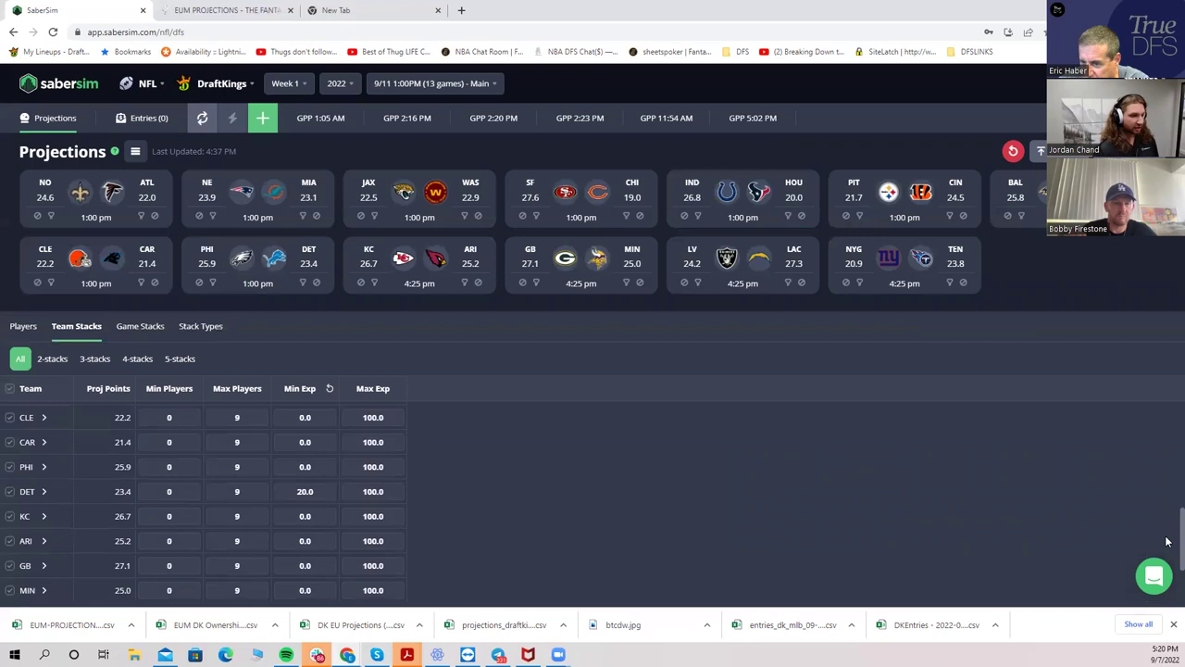
{"action": "scroll", "coordinate": [1165, 481], "scroll_direction": "up", "scroll_amount": 4}
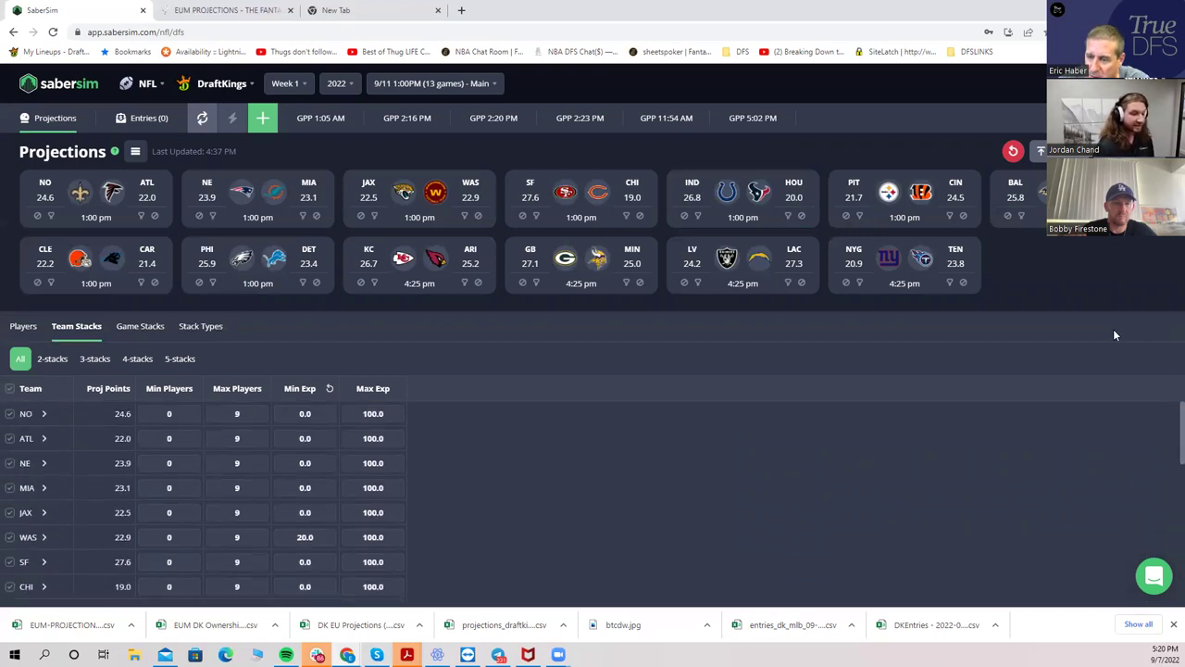
Set the minimum exposure of the JAX team stack to 10 and start a new 150-max GPP build of 150 lineups
{"action": "left_click", "coordinate": [306, 510]}
{"action": "type", "text": "10"}
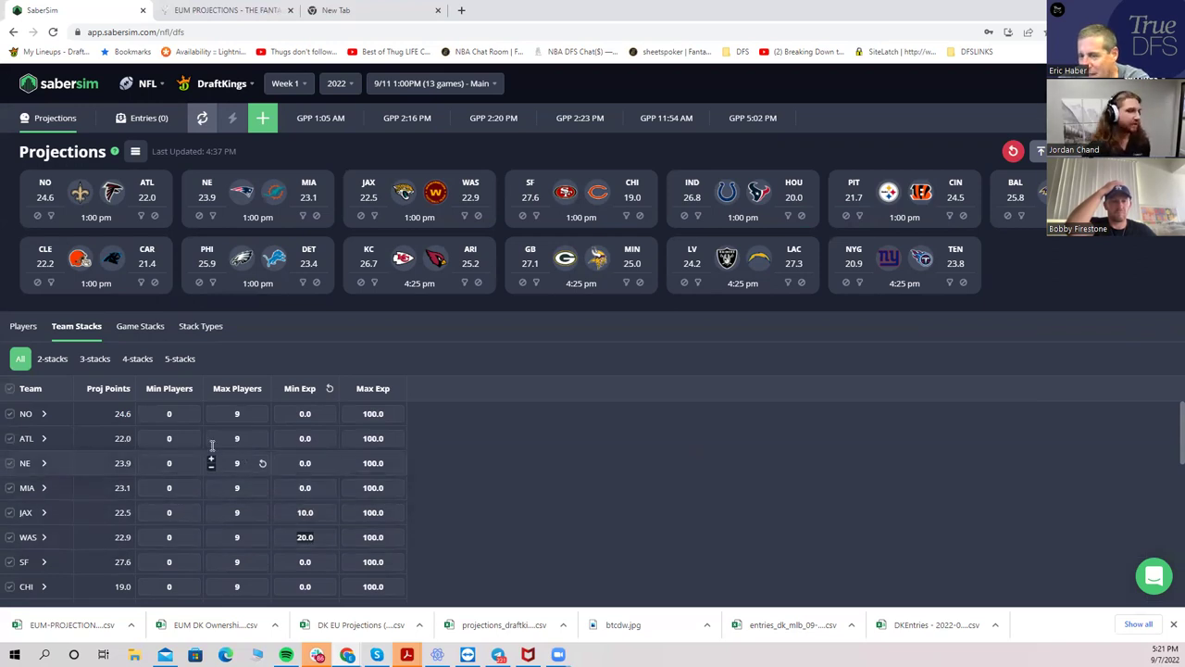
{"action": "left_click", "coordinate": [263, 125]}
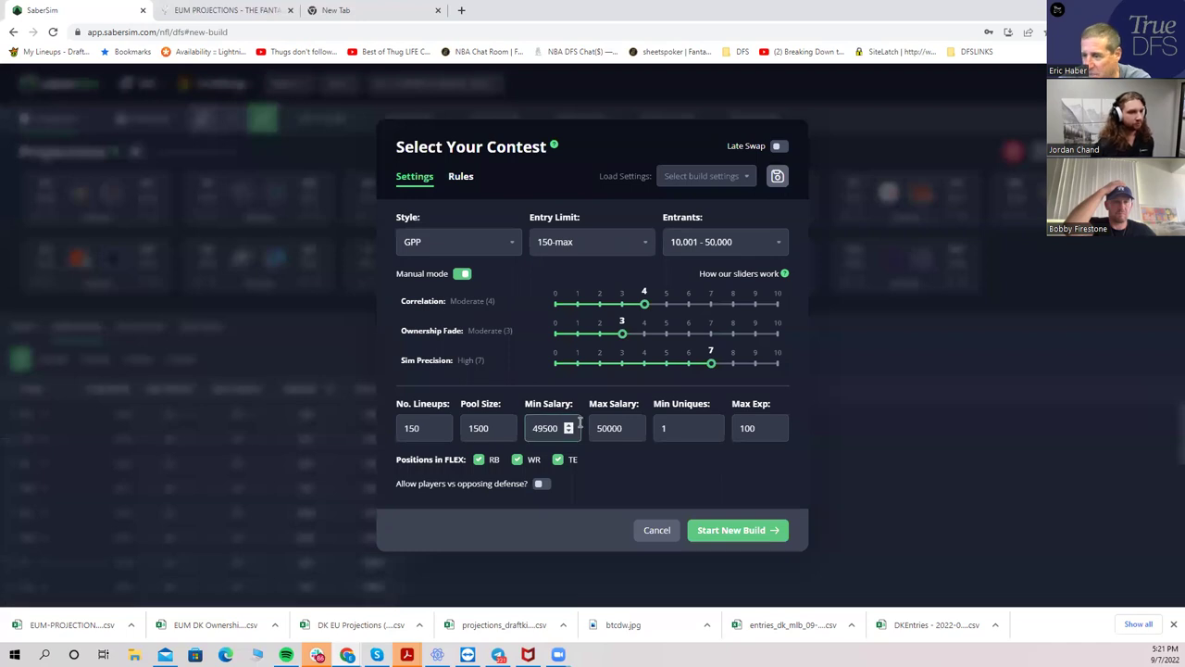
{"action": "left_click", "coordinate": [735, 527]}
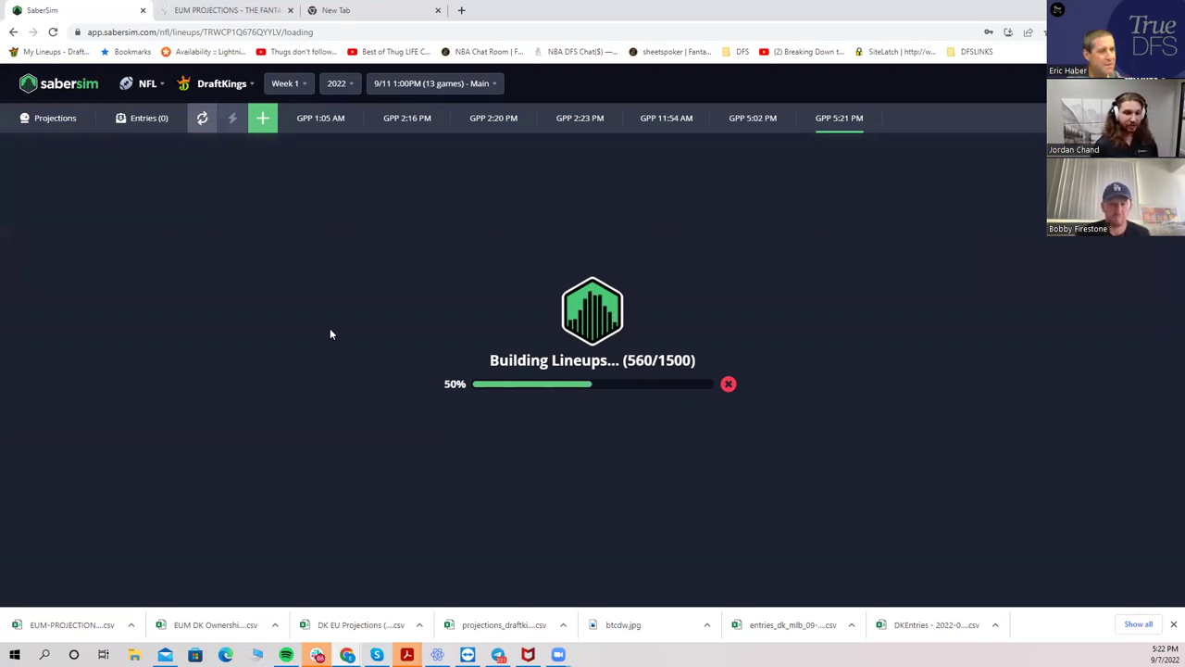
Stop the lineup build early and review the resulting team stack exposures and lineups
{"action": "left_click", "coordinate": [728, 385]}
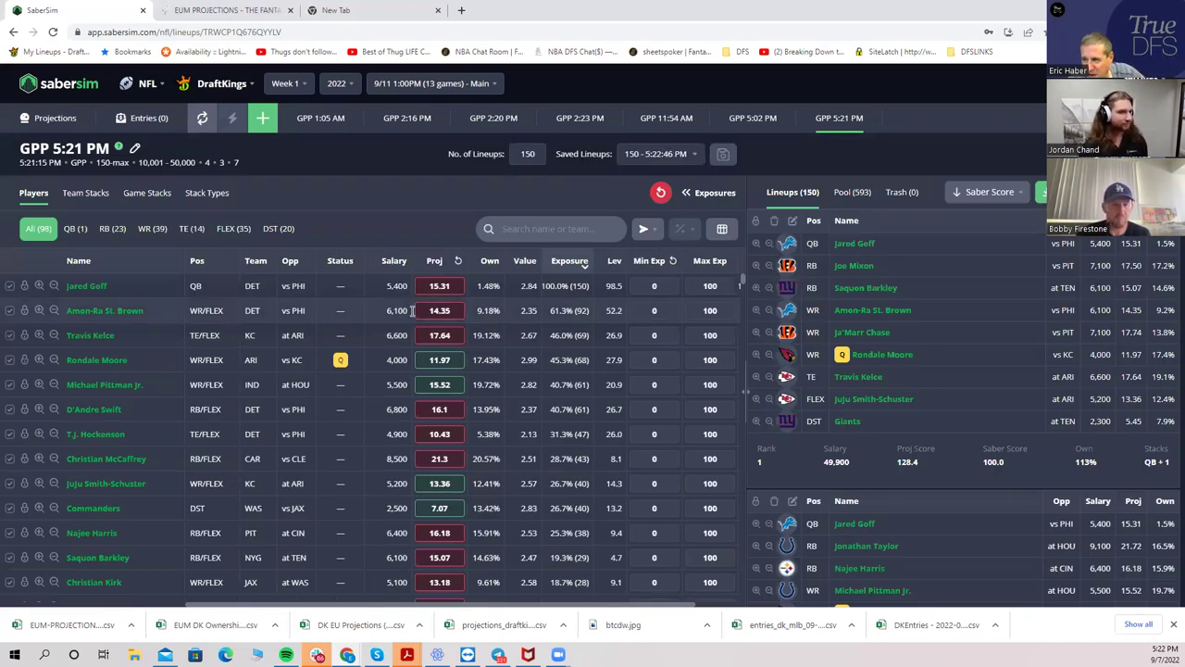
{"action": "left_click", "coordinate": [97, 196]}
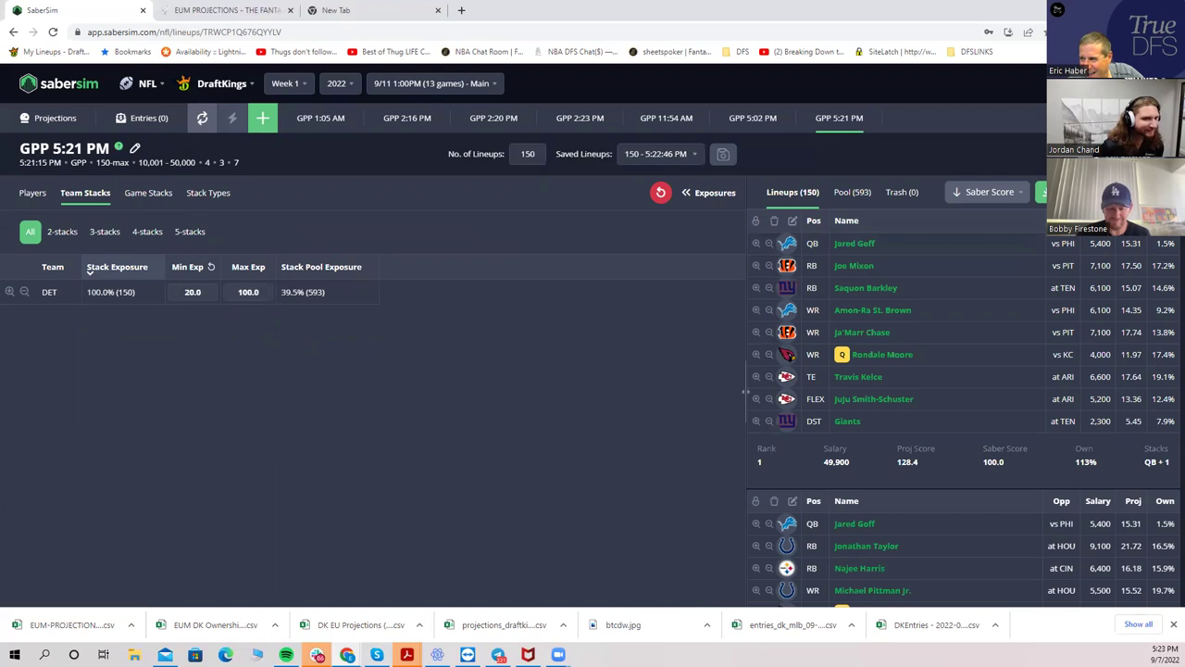
{"action": "scroll", "coordinate": [746, 393], "scroll_direction": "down", "scroll_amount": 15}
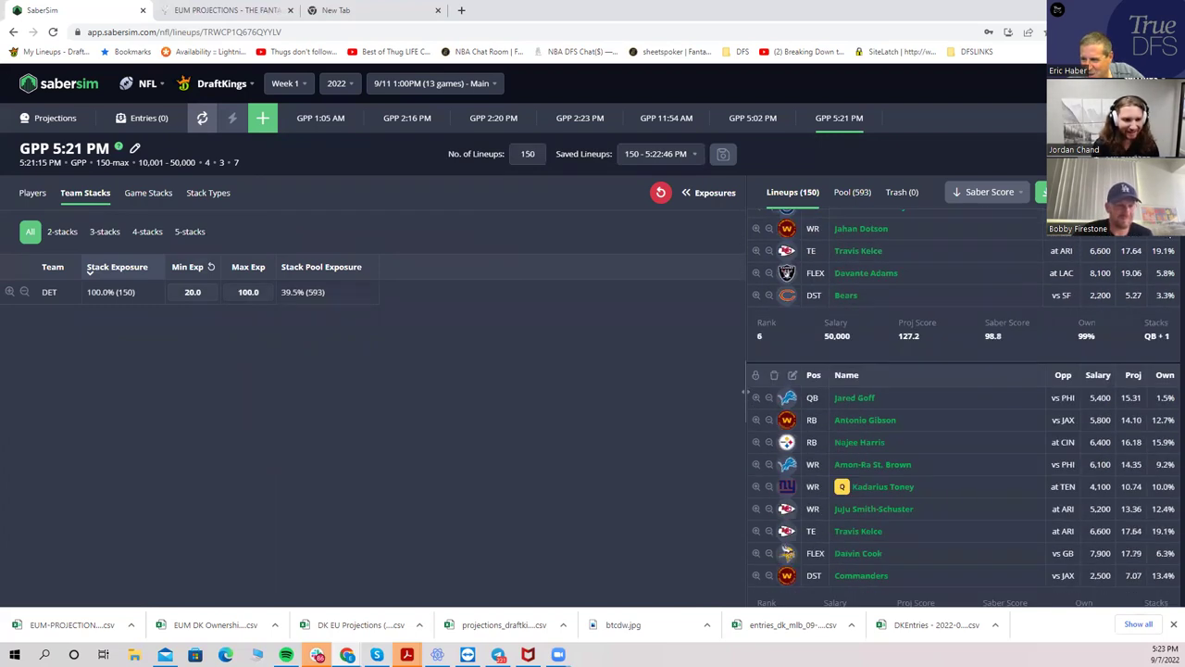
{"action": "scroll", "coordinate": [745, 392], "scroll_direction": "up", "scroll_amount": 15}
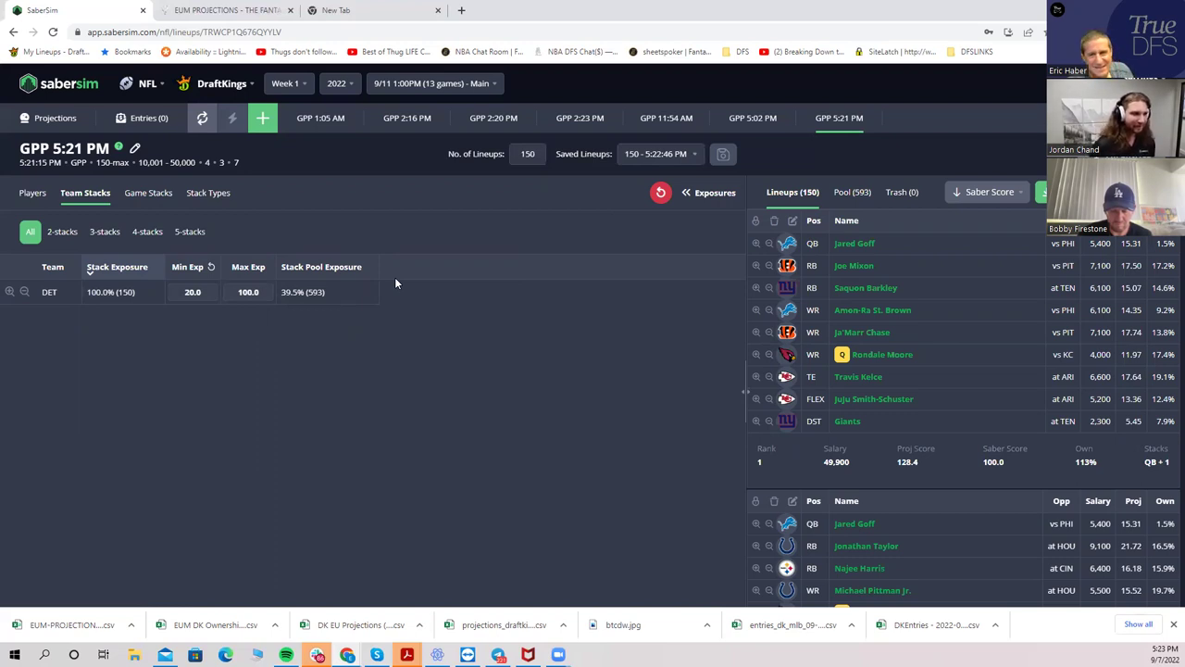
Reopen the GPP 5:02 PM build and compare its game stack and team stack exposures
{"action": "left_click", "coordinate": [745, 124]}
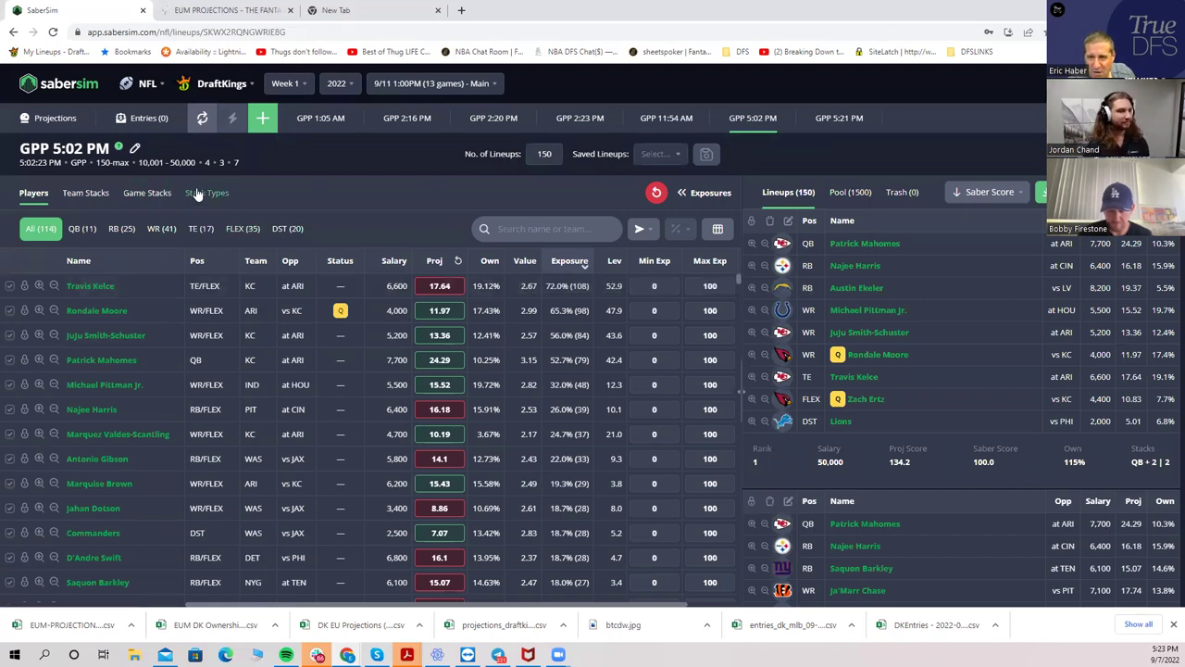
{"action": "left_click", "coordinate": [136, 196]}
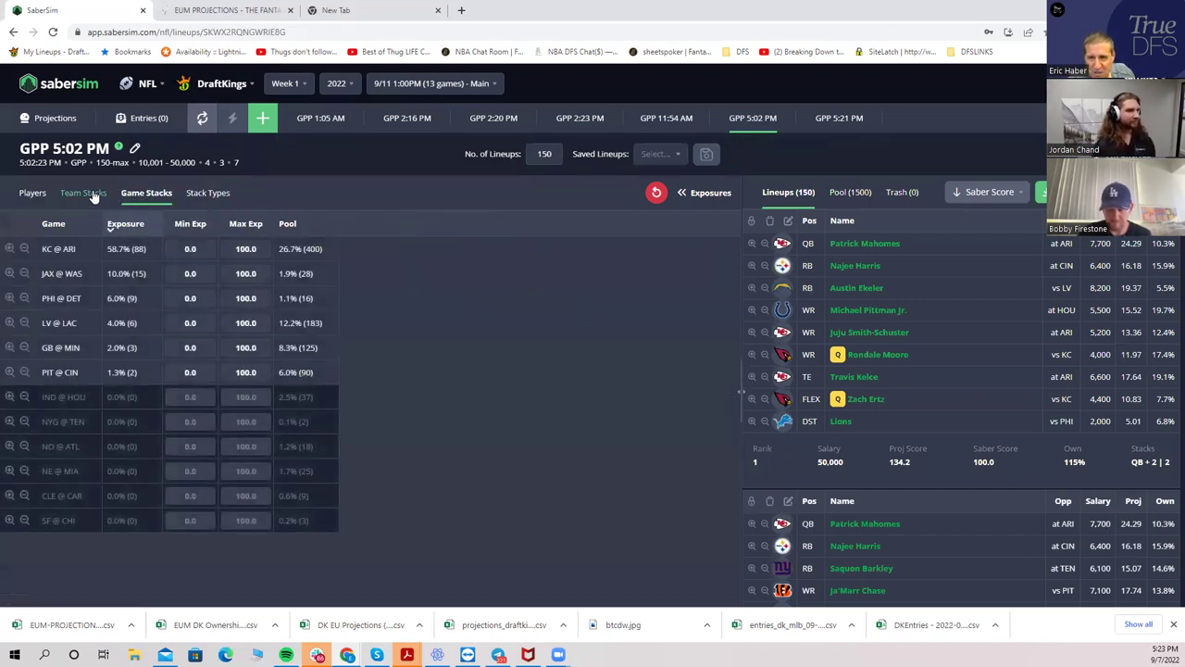
{"action": "left_click", "coordinate": [93, 194]}
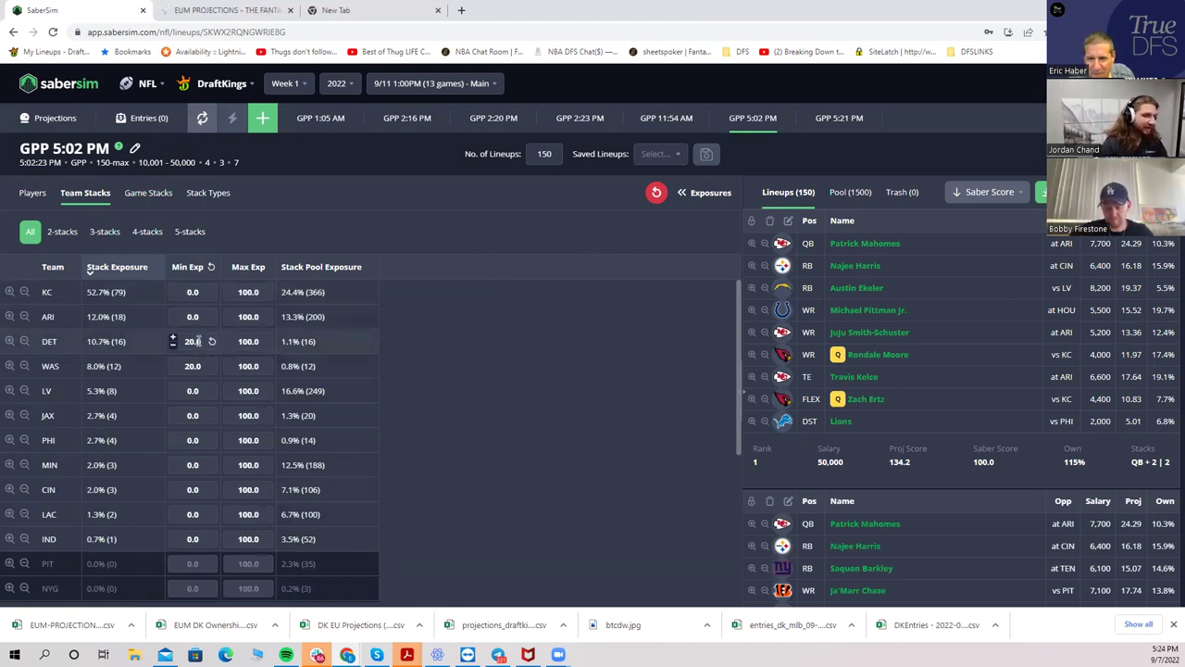
{"action": "left_click", "coordinate": [146, 197]}
{"action": "left_click", "coordinate": [92, 197]}
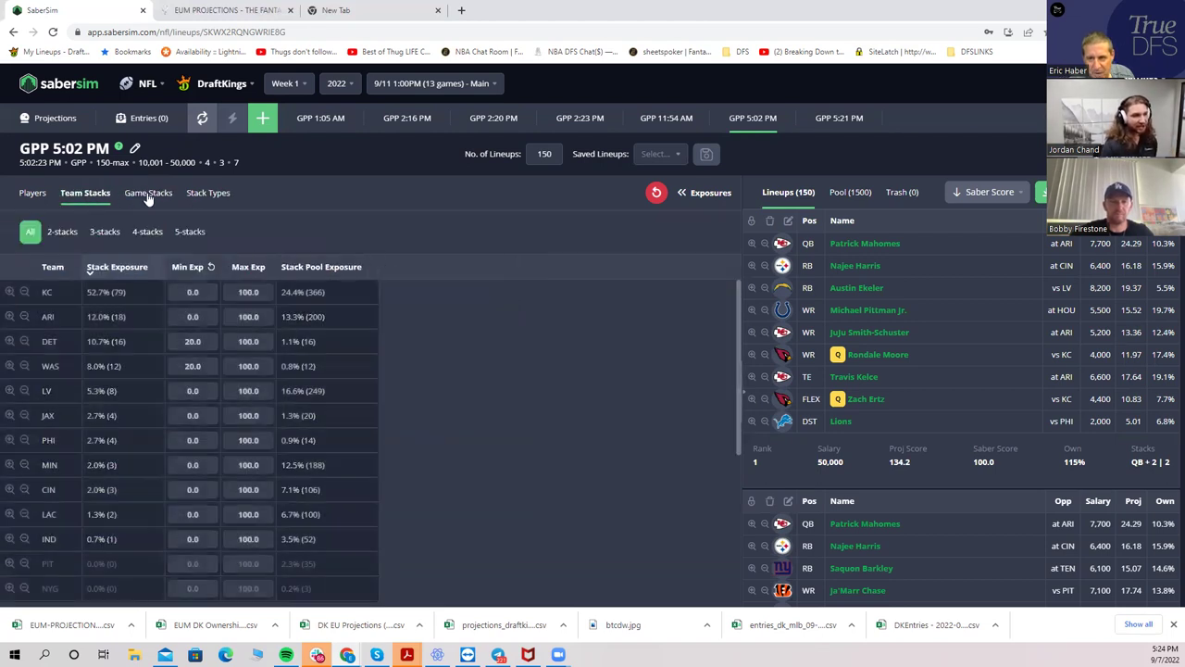
Compare the stack type, team stack and game stack exposures of the GPP 5:02 PM build
{"action": "left_click", "coordinate": [209, 197]}
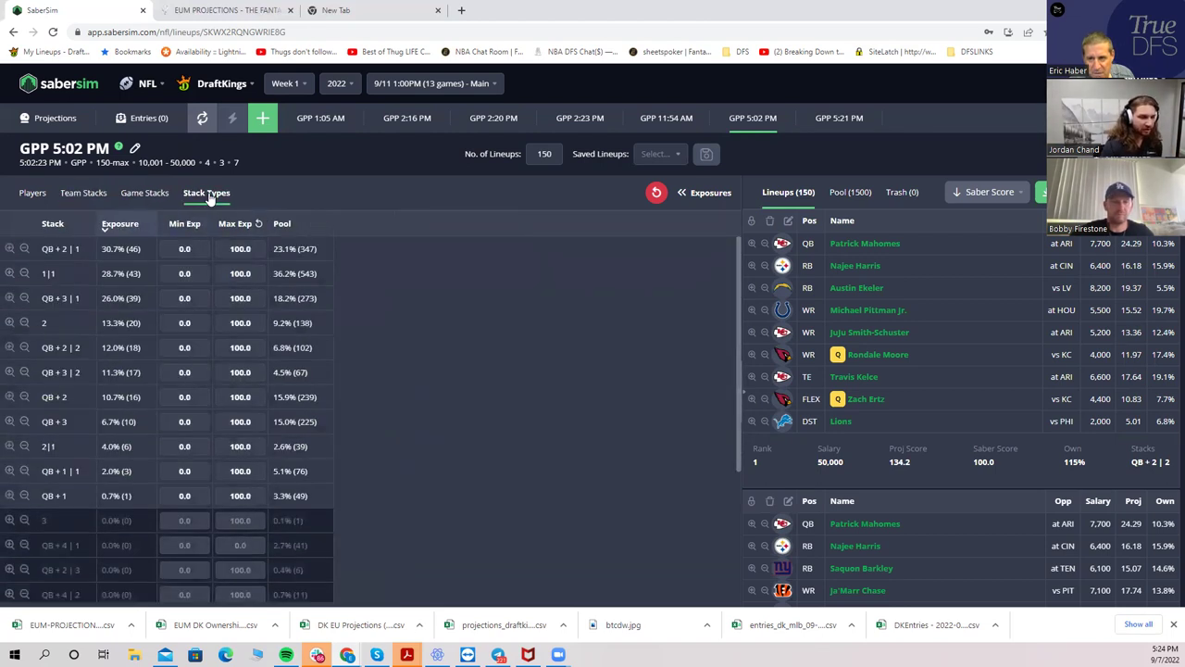
{"action": "left_click", "coordinate": [83, 197]}
{"action": "left_click", "coordinate": [151, 197]}
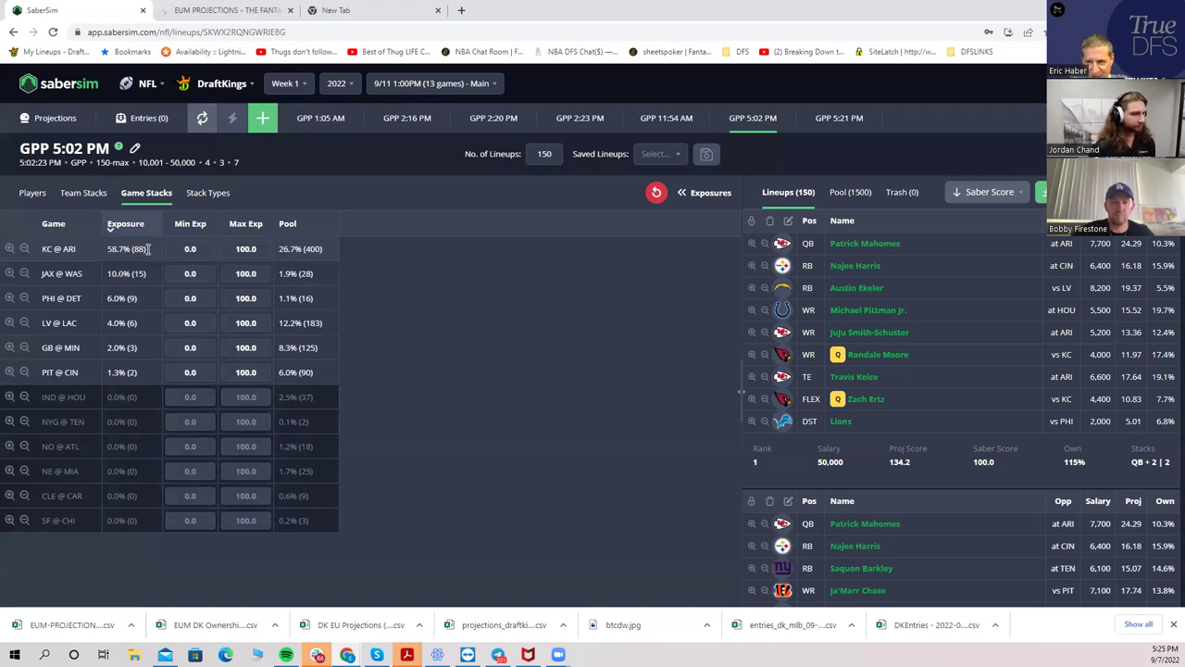
Set the minimum exposure of the PIT @ CIN game stack to 20 and keep editing without sending the exposures
{"action": "left_click", "coordinate": [194, 375]}
{"action": "type", "text": "2"}
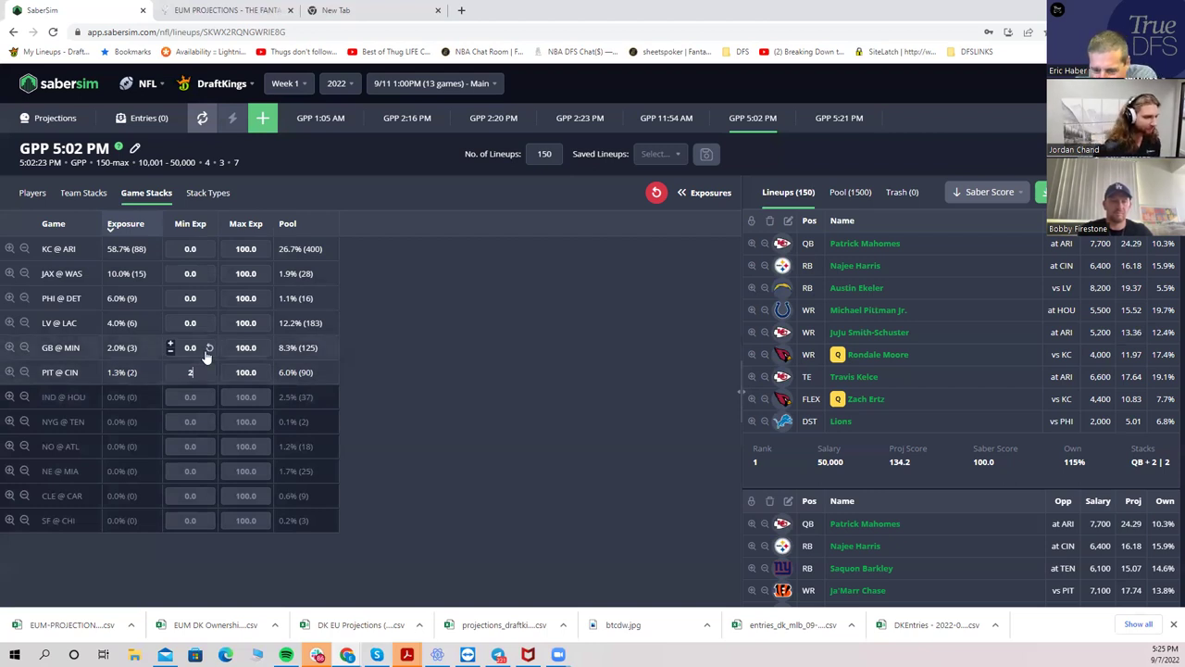
{"action": "type", "text": "0"}
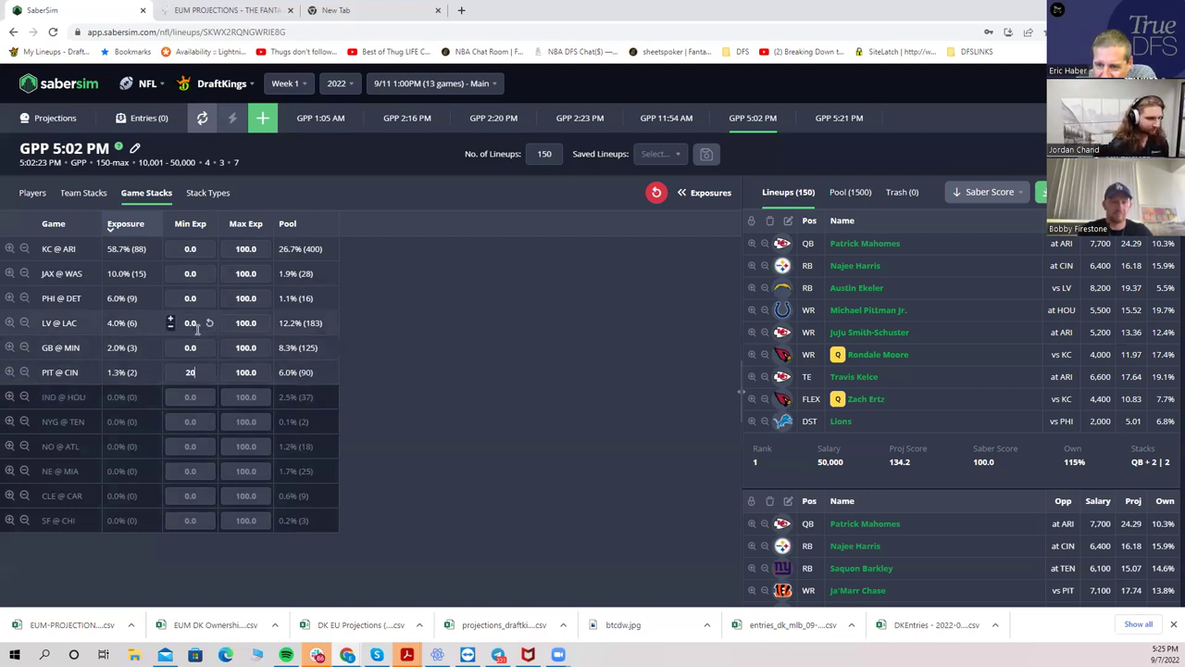
{"action": "key", "text": "Return"}
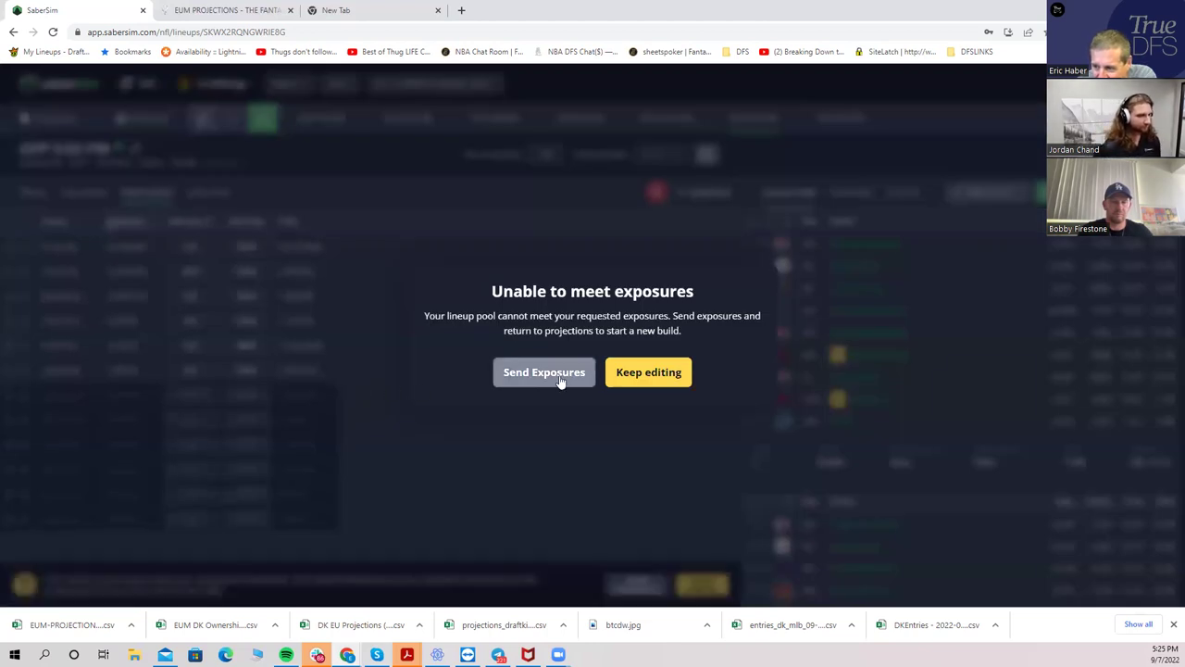
{"action": "left_click", "coordinate": [644, 375]}
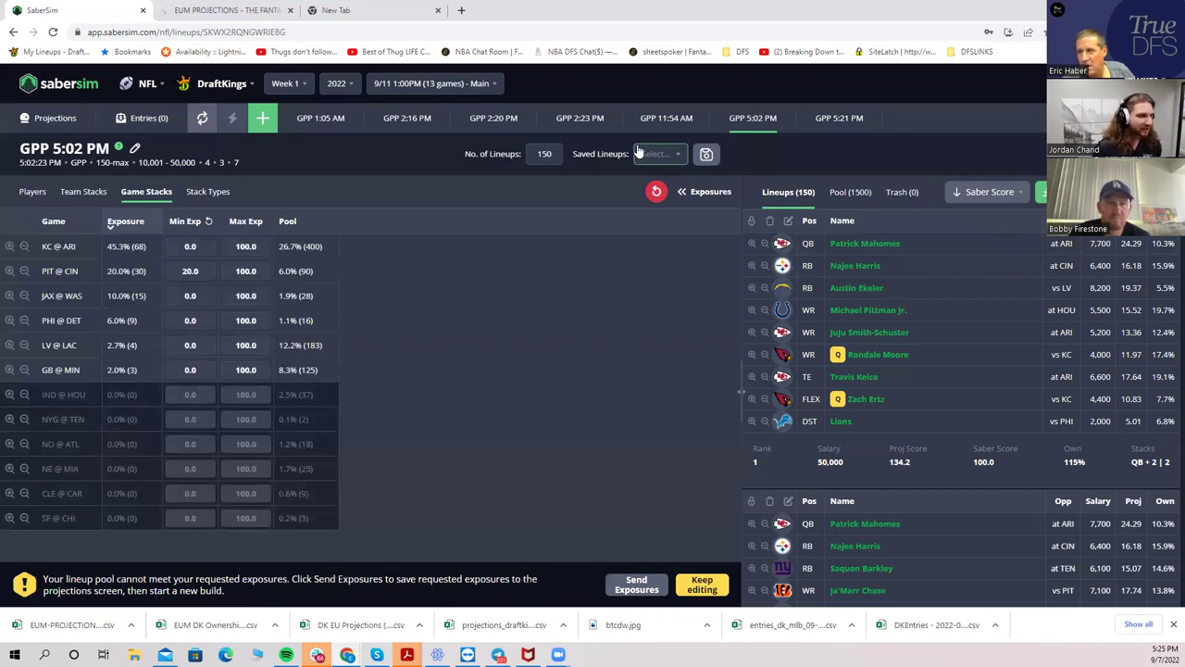
{"action": "mouse_move", "coordinate": [560, 135]}
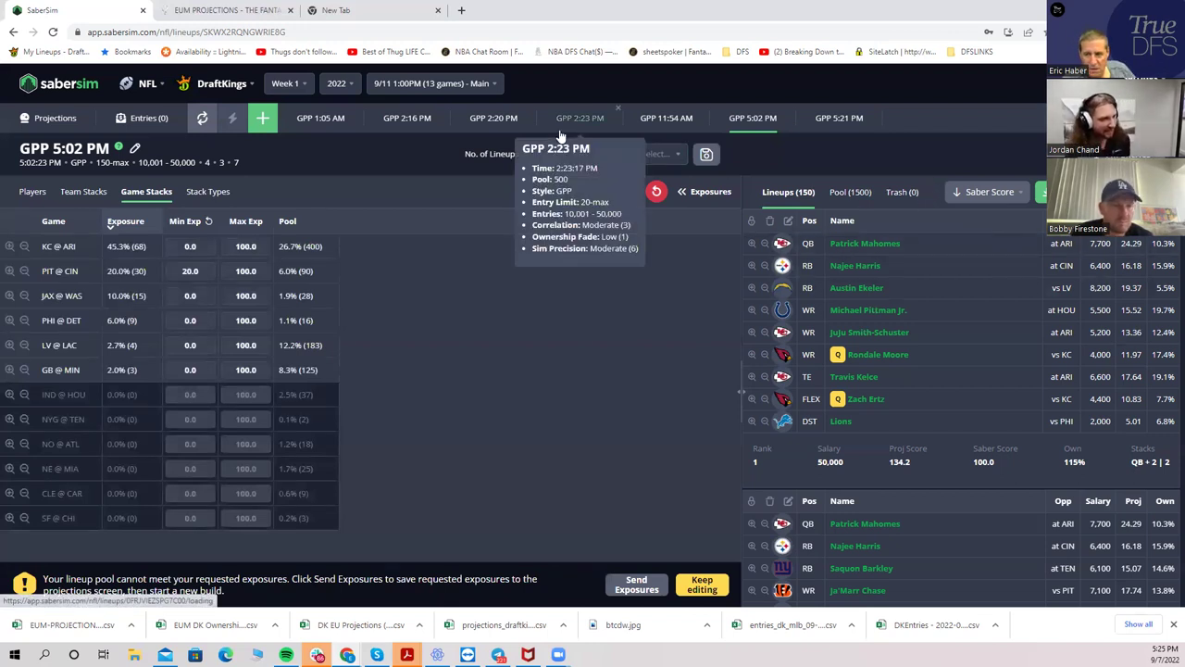
{"action": "left_click", "coordinate": [709, 584]}
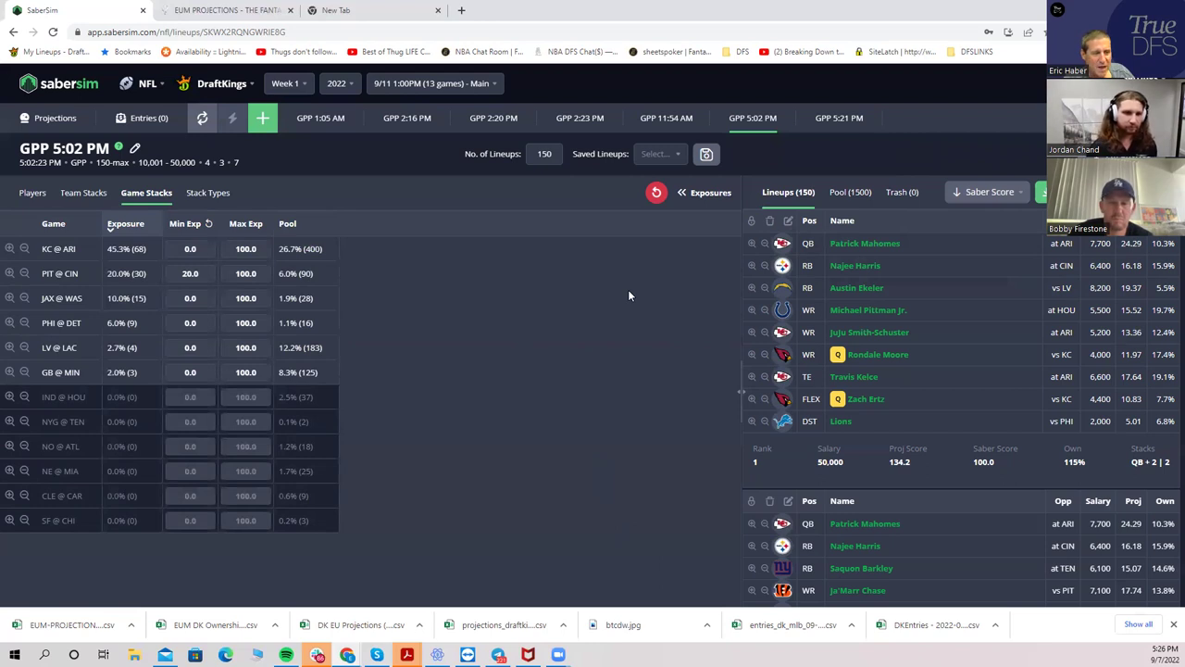
Compare game stack exposures with the lineups sorted by Proj Score, and return the sorting to Saber Score
{"action": "left_click", "coordinate": [989, 194]}
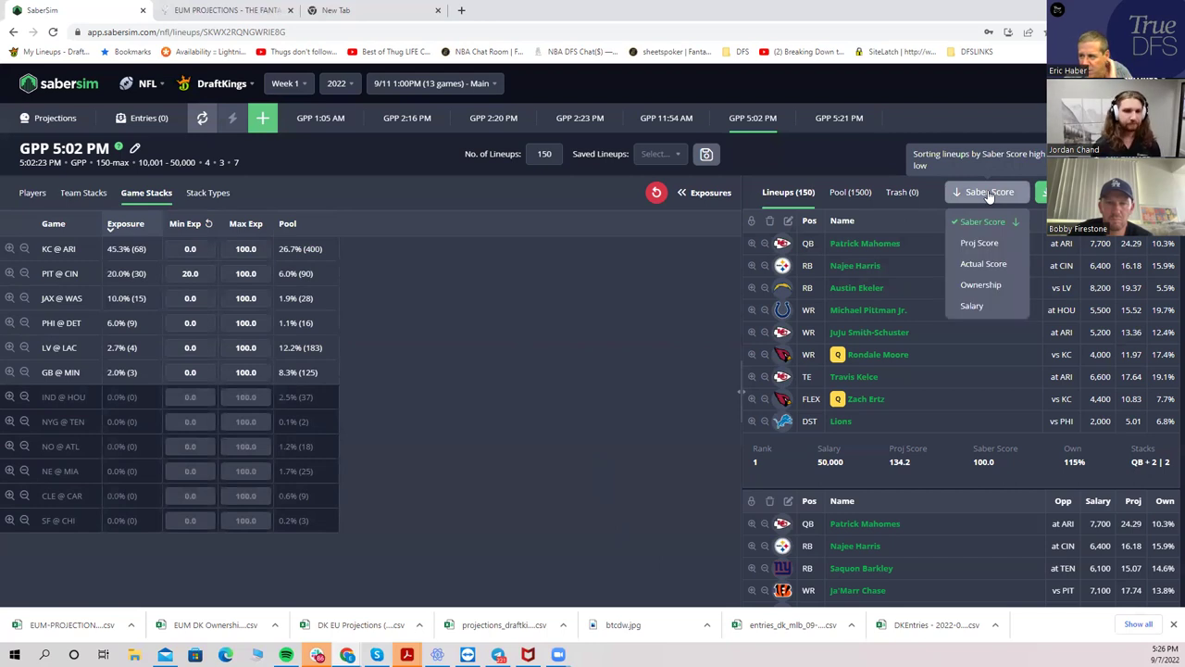
{"action": "left_click", "coordinate": [969, 244]}
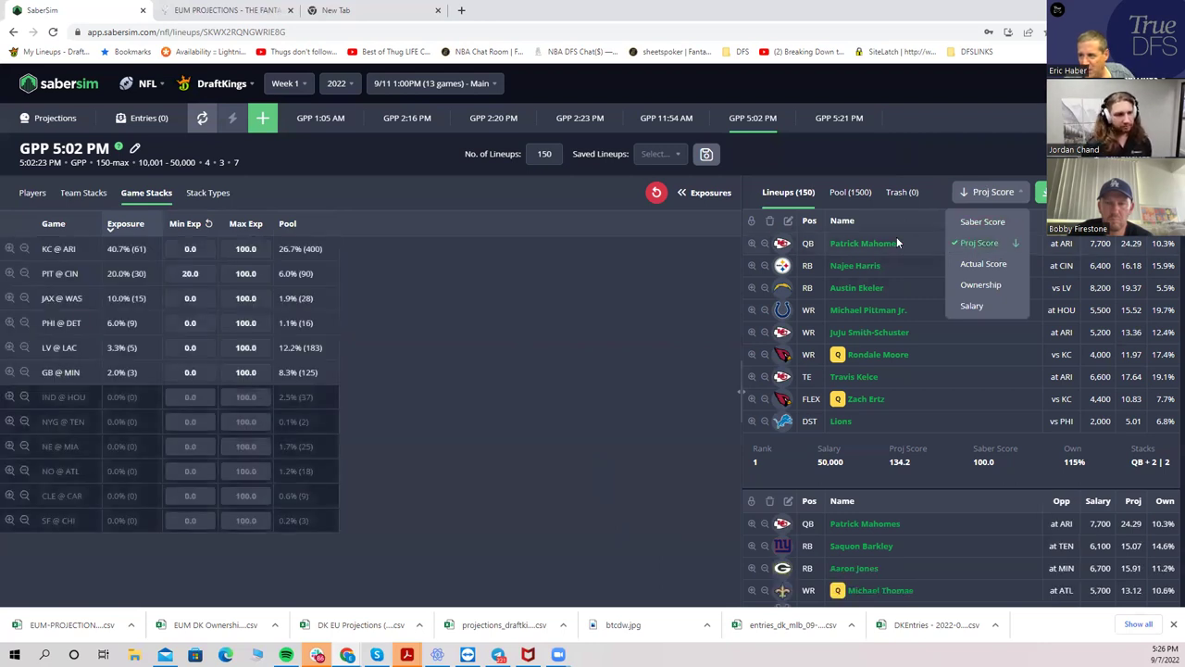
{"action": "left_click", "coordinate": [972, 225]}
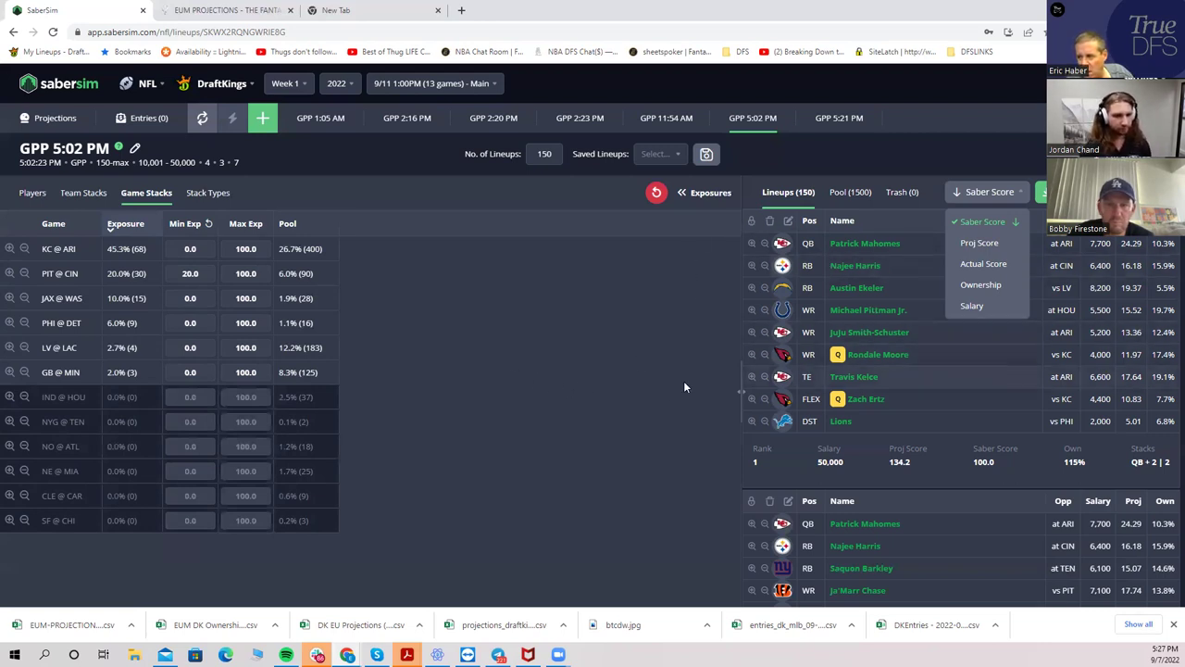
{"action": "left_click", "coordinate": [652, 399]}
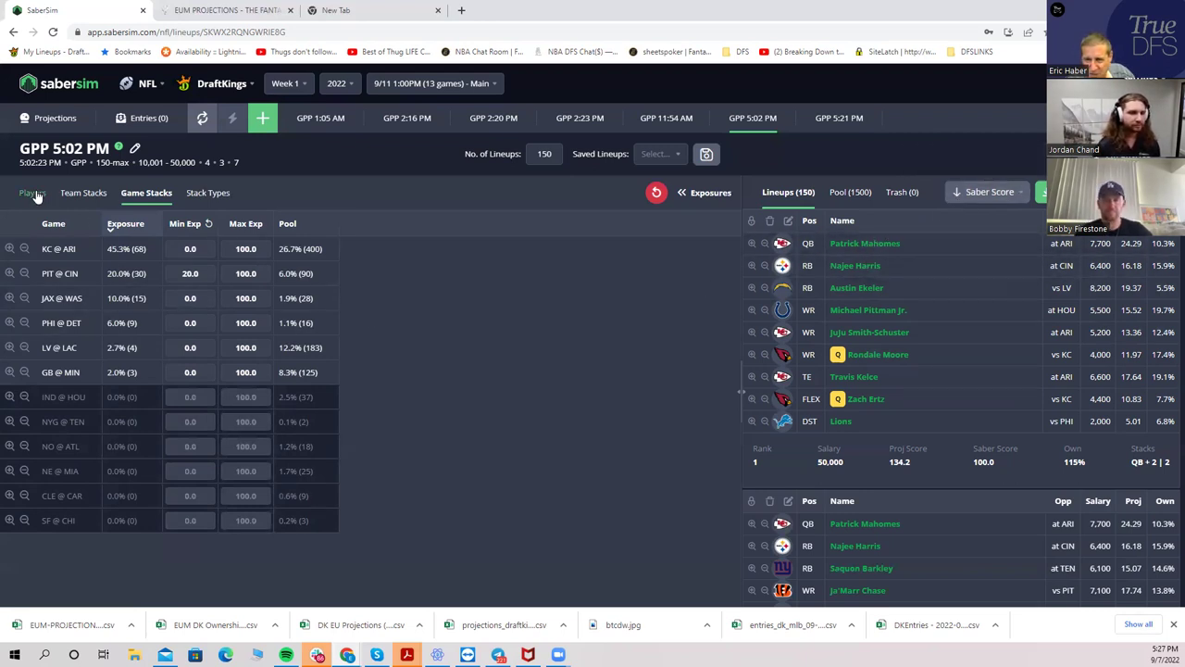
Compare team stack exposures with the lineups sorted by Proj Score, Ownership and Salary, ending on Saber Score
{"action": "left_click", "coordinate": [92, 195]}
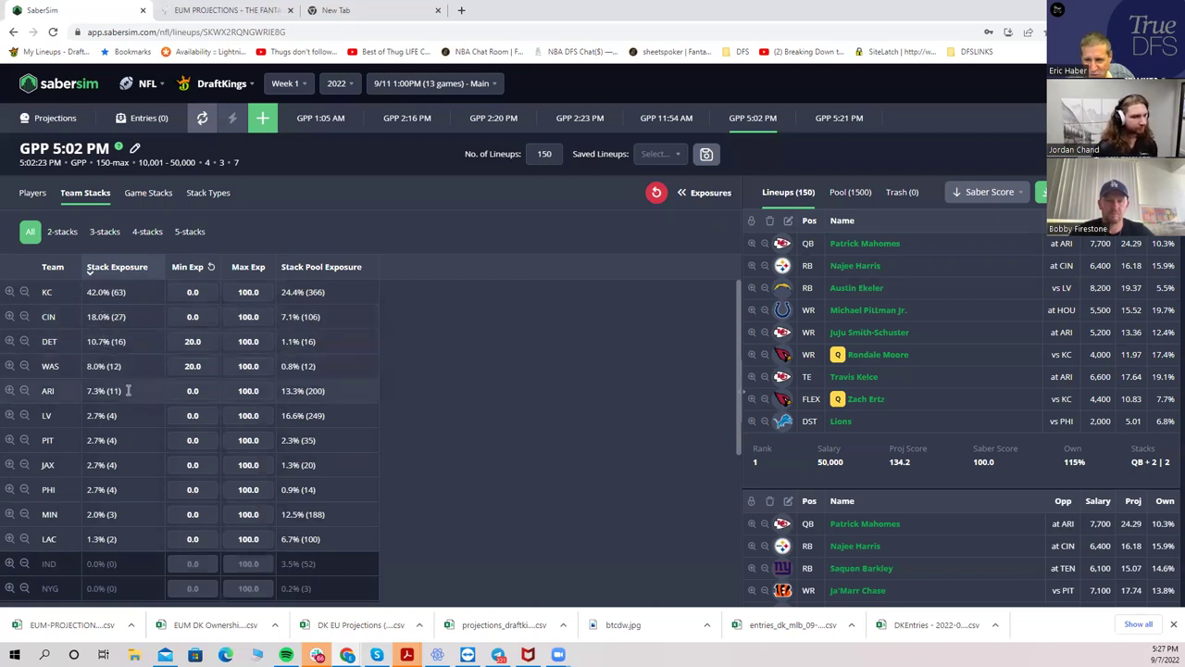
{"action": "left_click", "coordinate": [989, 191]}
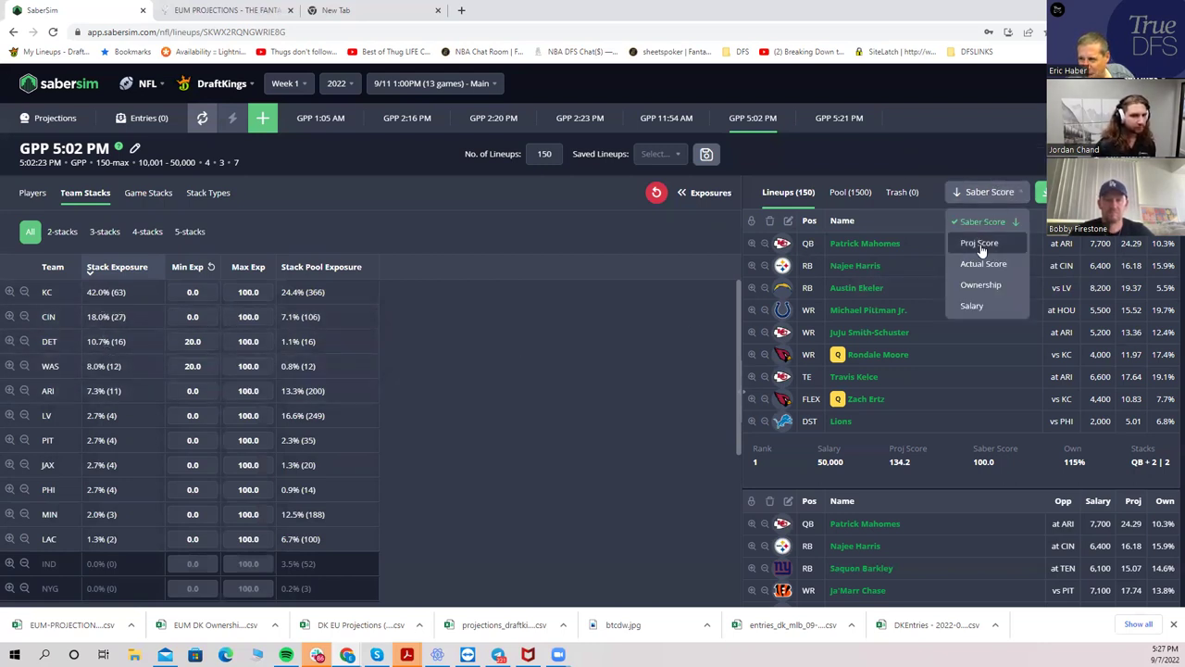
{"action": "left_click", "coordinate": [981, 246]}
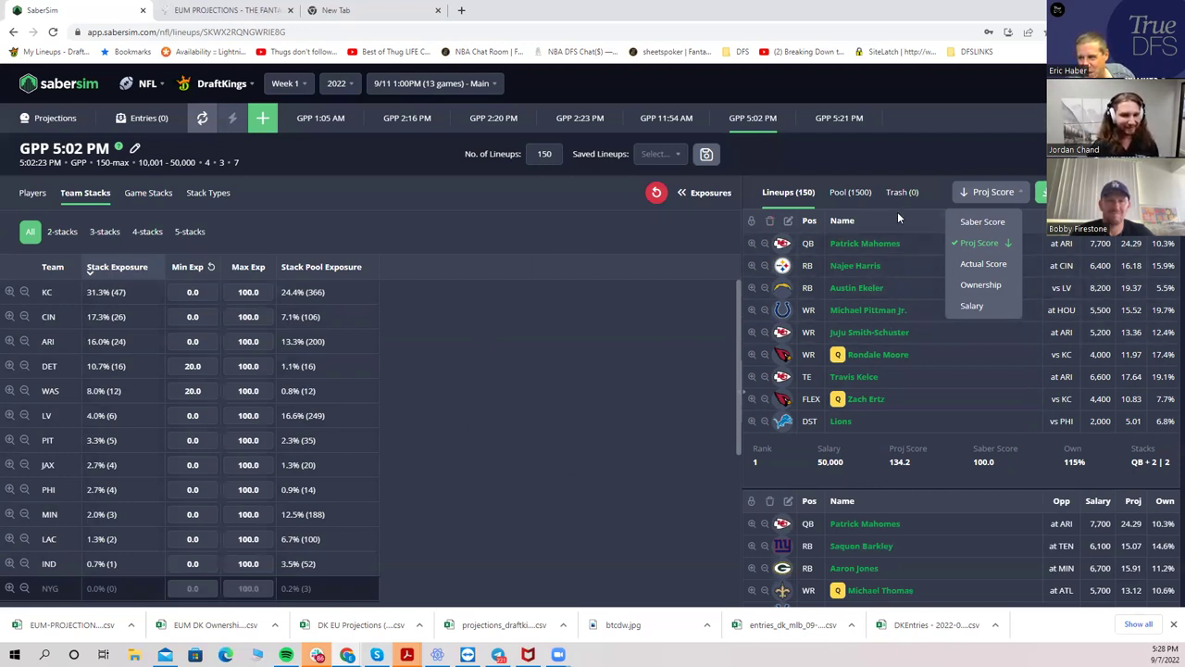
{"action": "left_click", "coordinate": [980, 285]}
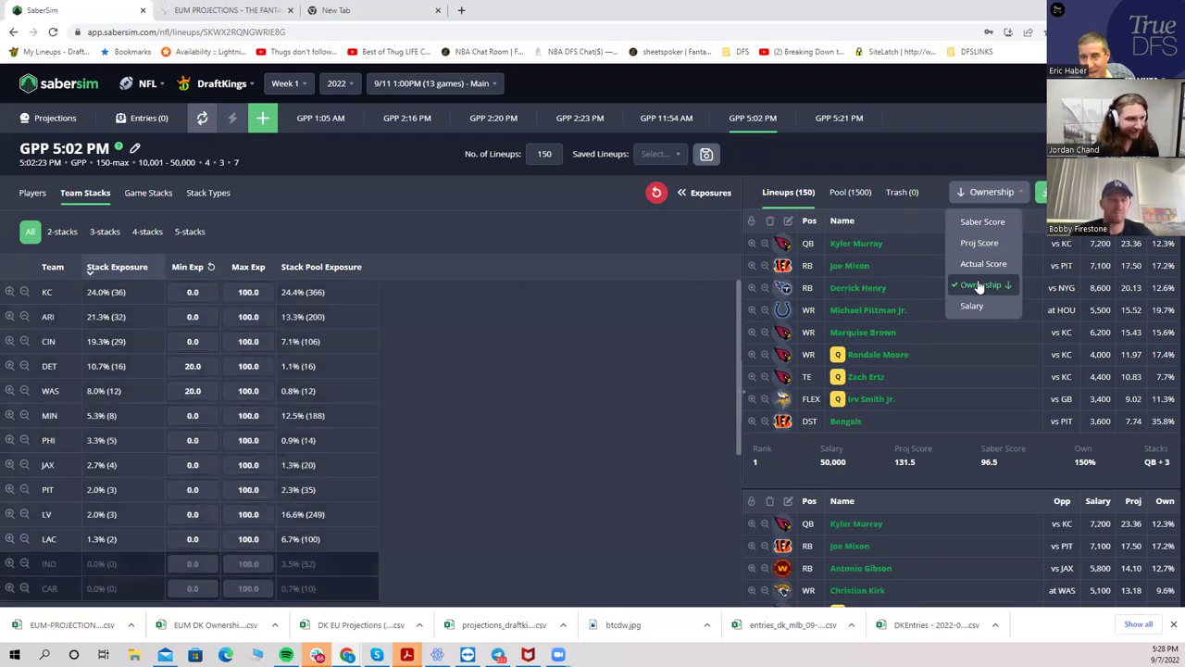
{"action": "left_click", "coordinate": [973, 305]}
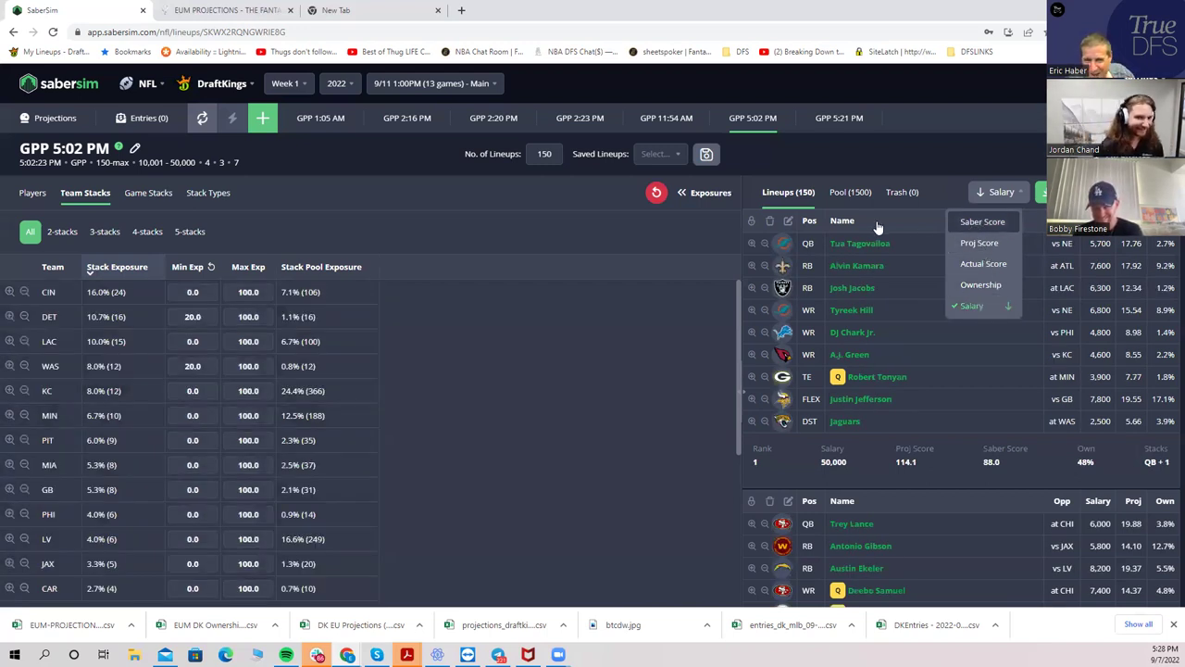
{"action": "left_click", "coordinate": [978, 223]}
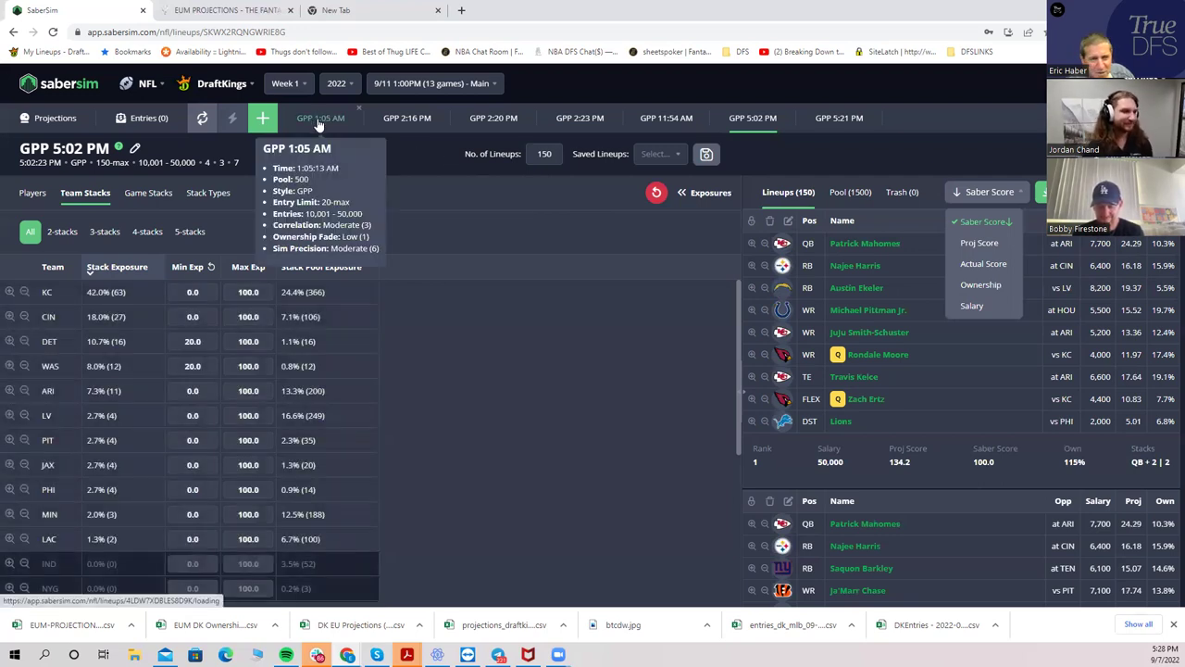
Rename the GPP 5:02 PM build as kelcefade
{"action": "right_click", "coordinate": [319, 124]}
{"action": "left_click", "coordinate": [560, 301]}
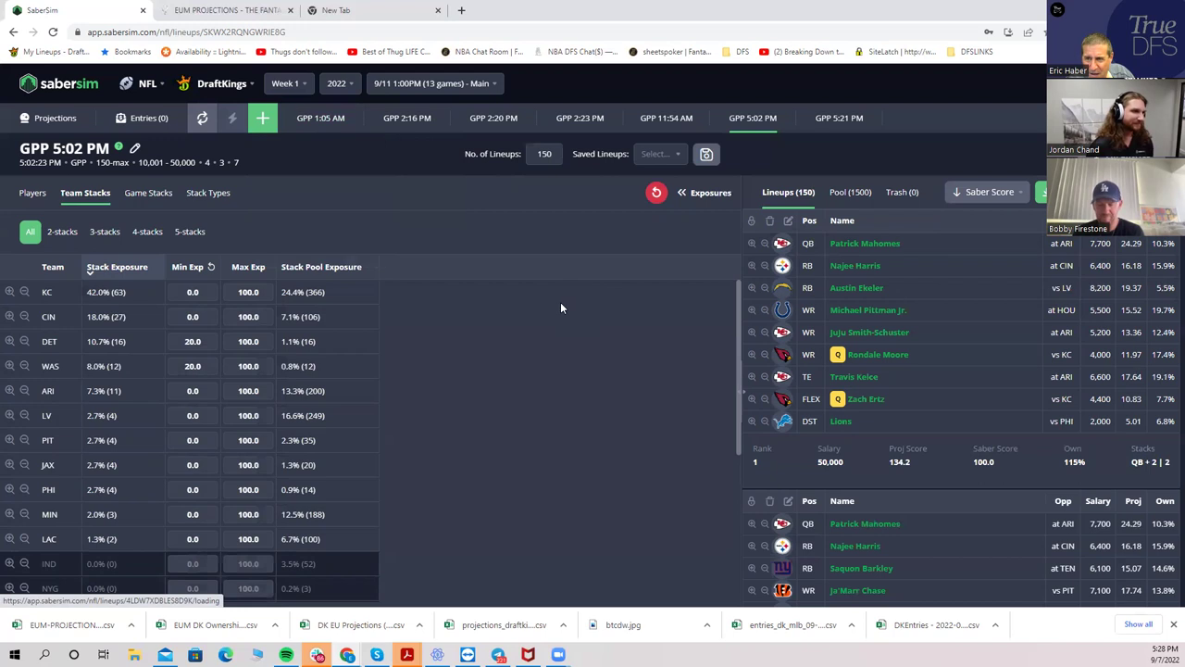
{"action": "mouse_move", "coordinate": [328, 119]}
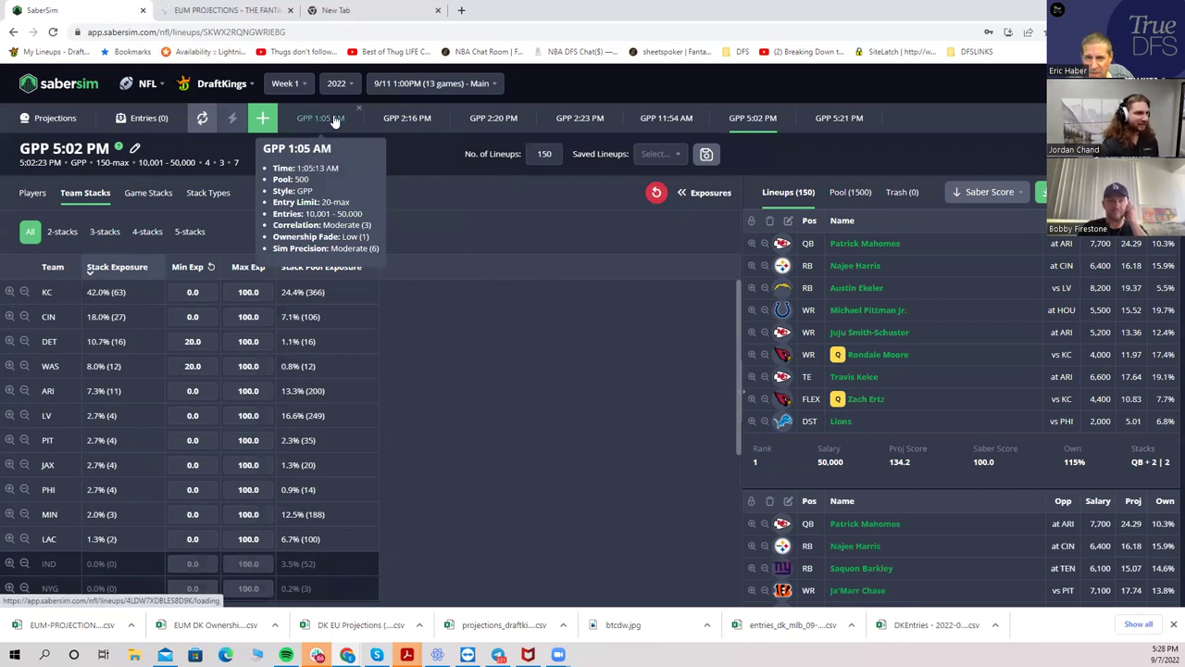
{"action": "left_click_drag", "start_coordinate": [130, 144], "coordinate": [136, 155]}
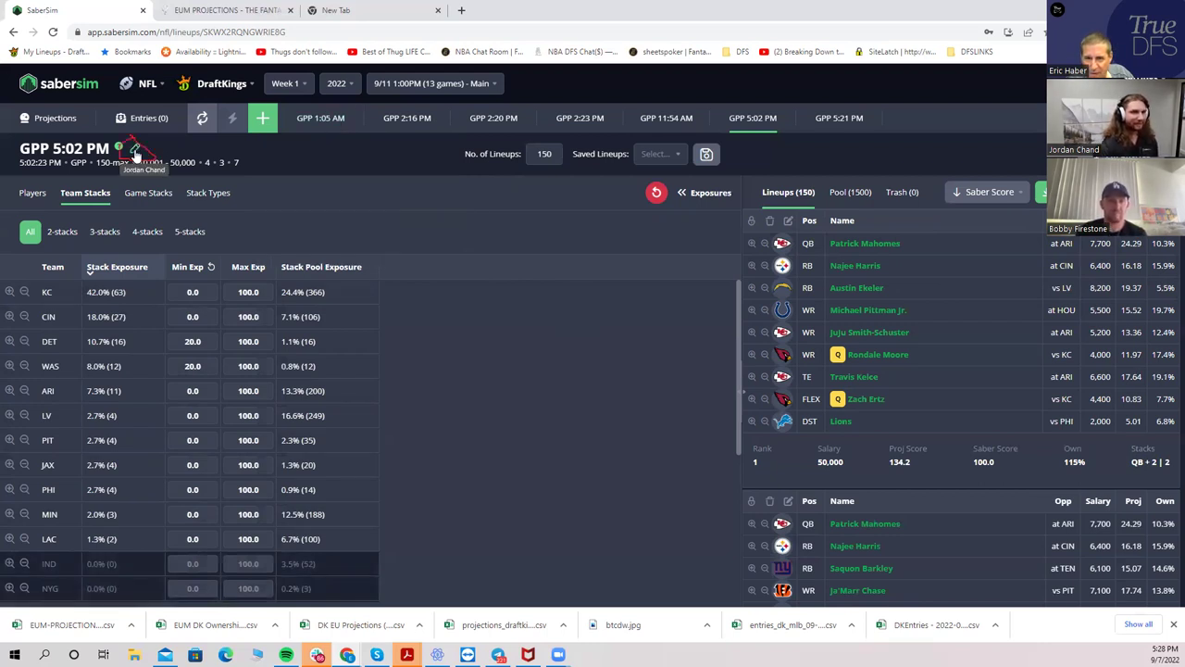
{"action": "left_click", "coordinate": [136, 152]}
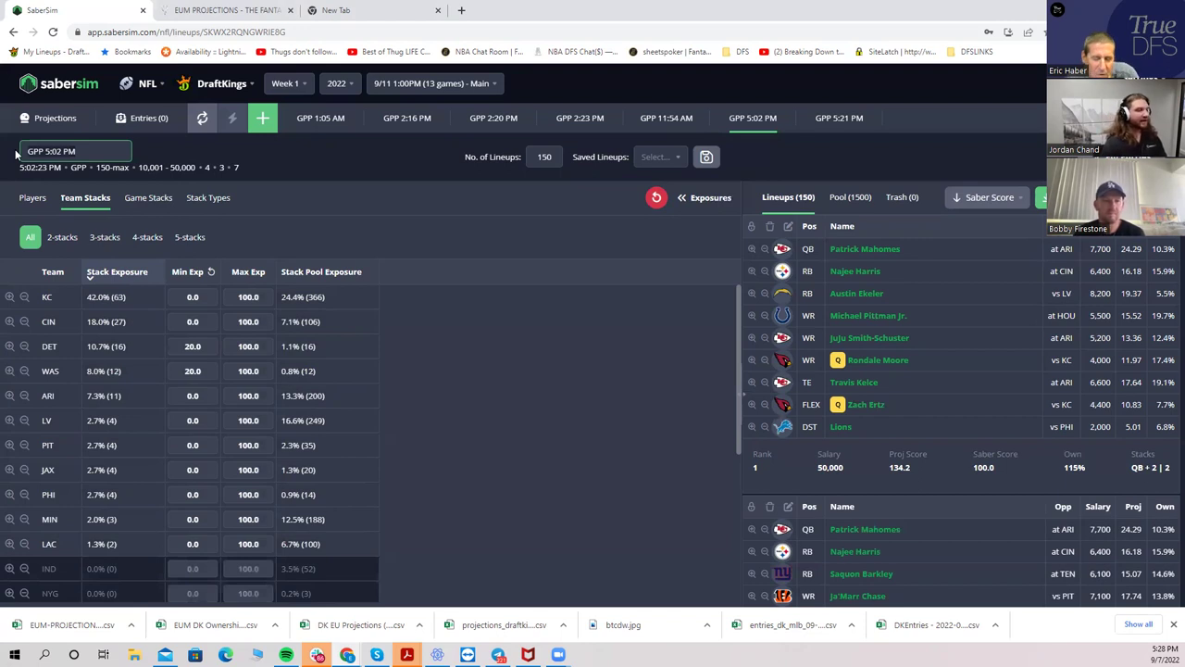
{"action": "type", "text": "kelcefade"}
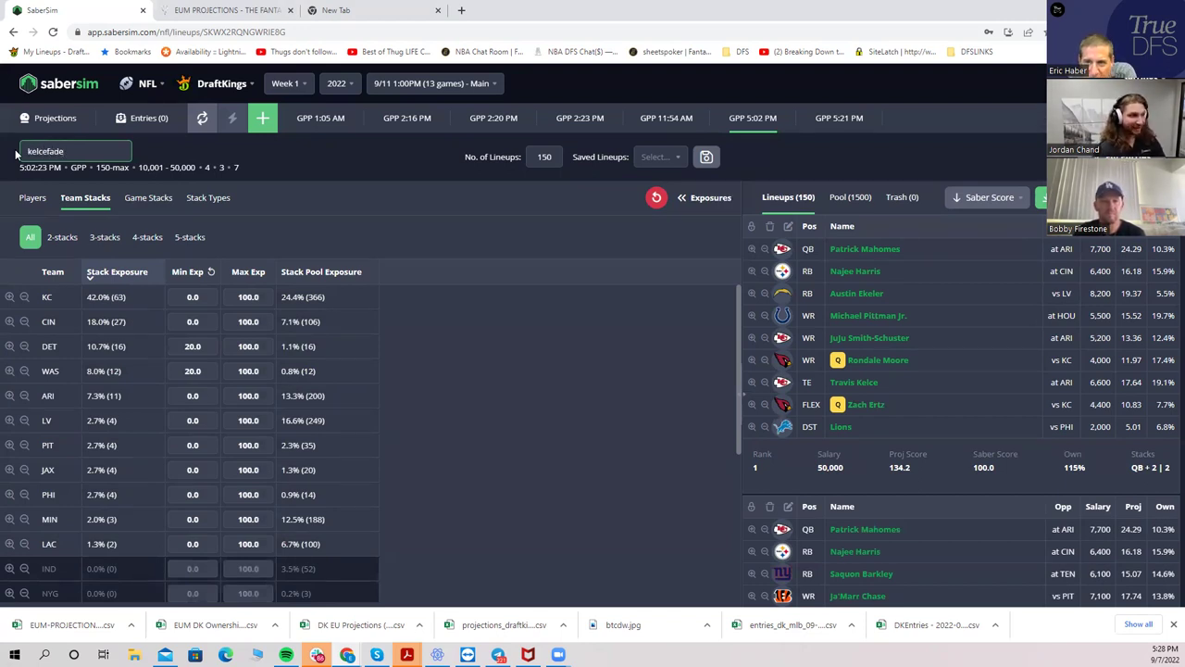
{"action": "key", "text": "Return"}
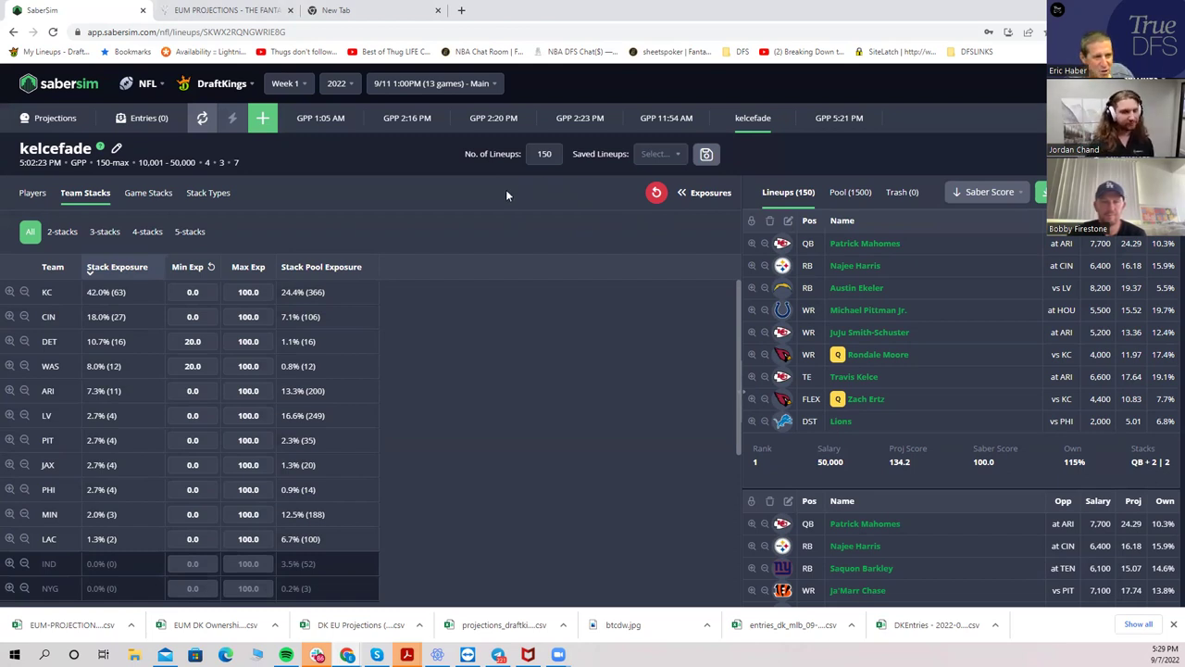
Set Travis Kelce's maximum exposure to 50 in the player exposures of the kelcefade build
{"action": "mouse_move", "coordinate": [750, 122]}
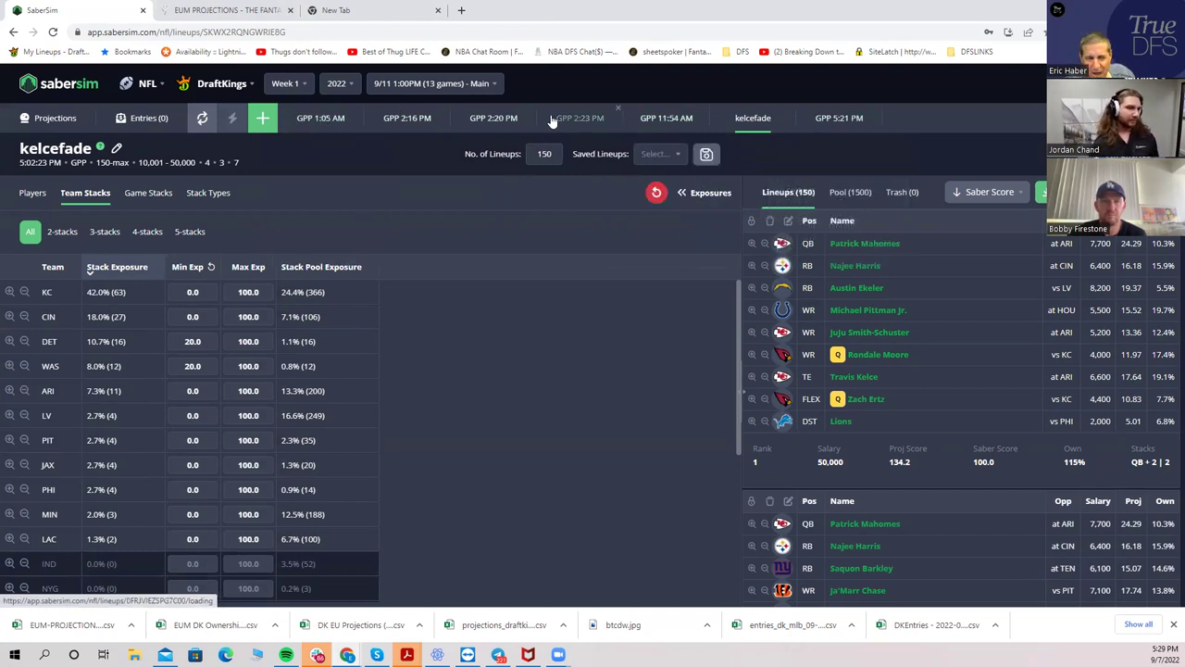
{"action": "mouse_move", "coordinate": [547, 122]}
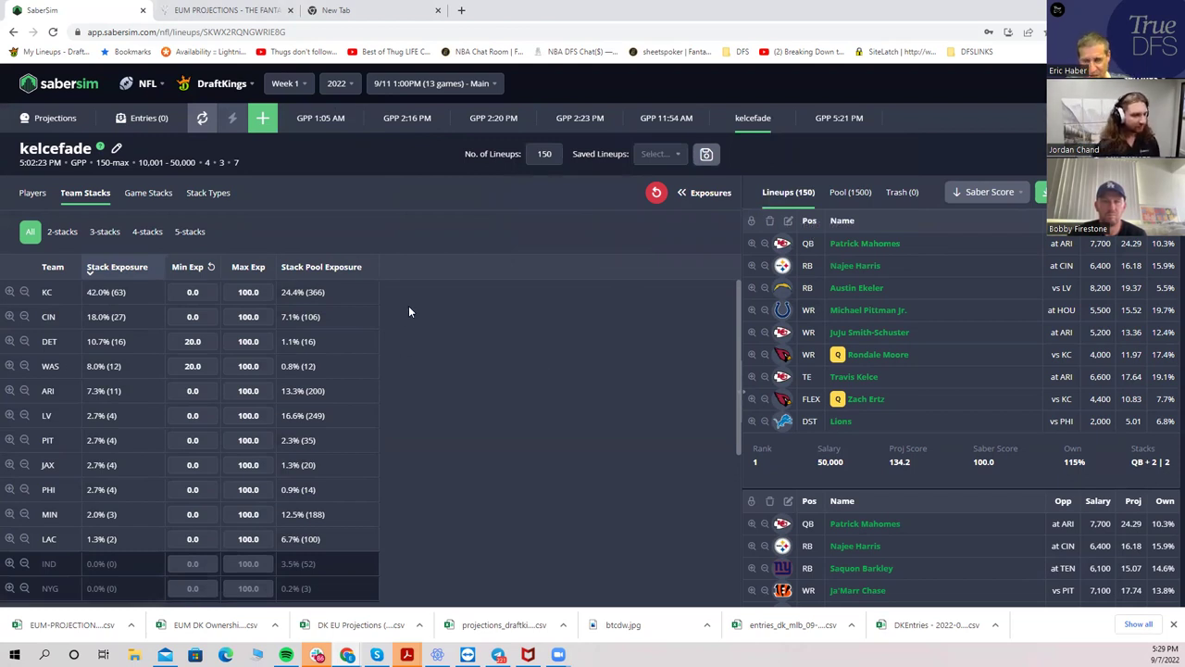
{"action": "left_click", "coordinate": [31, 196]}
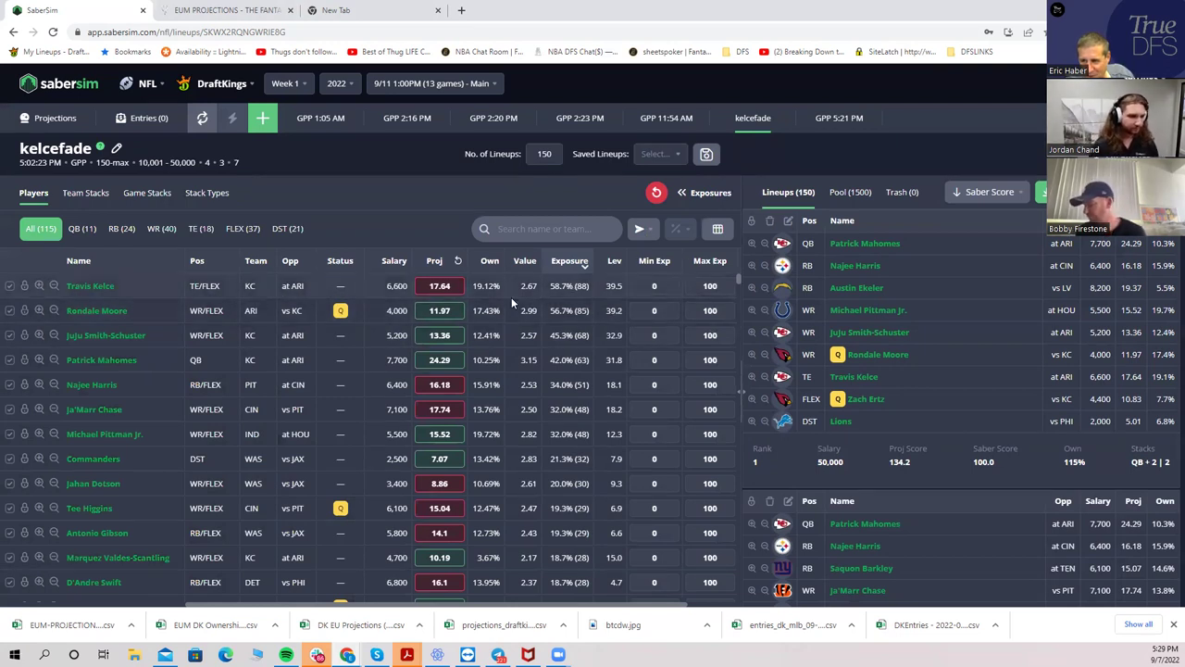
{"action": "mouse_move", "coordinate": [709, 285]}
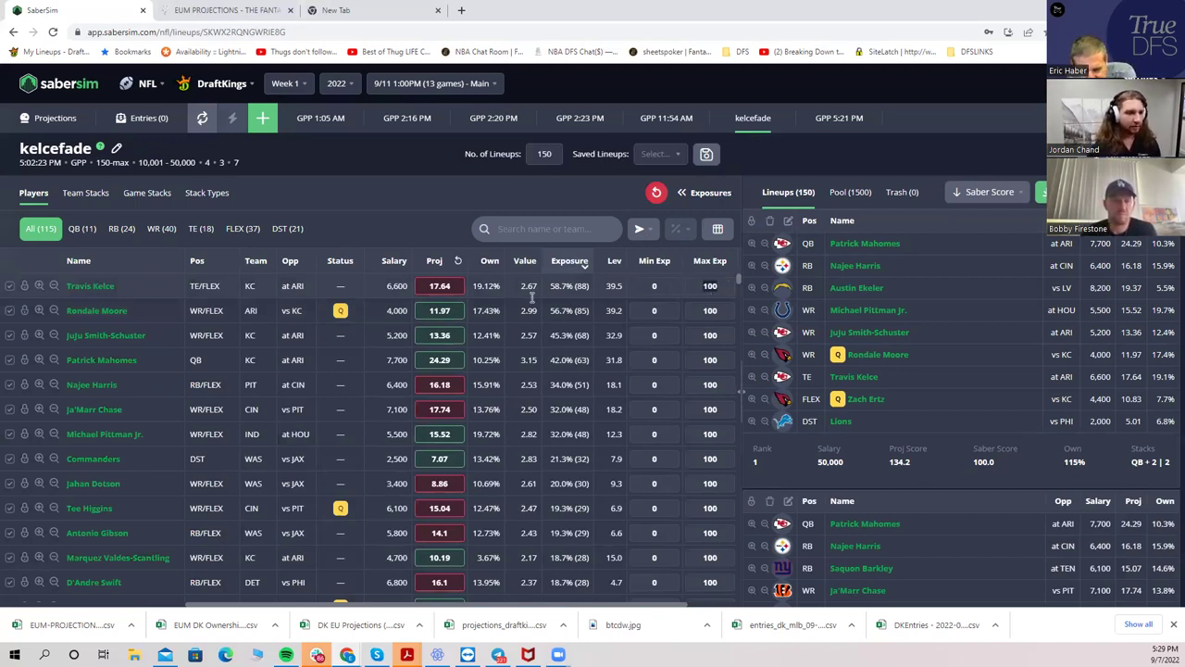
{"action": "type", "text": "50"}
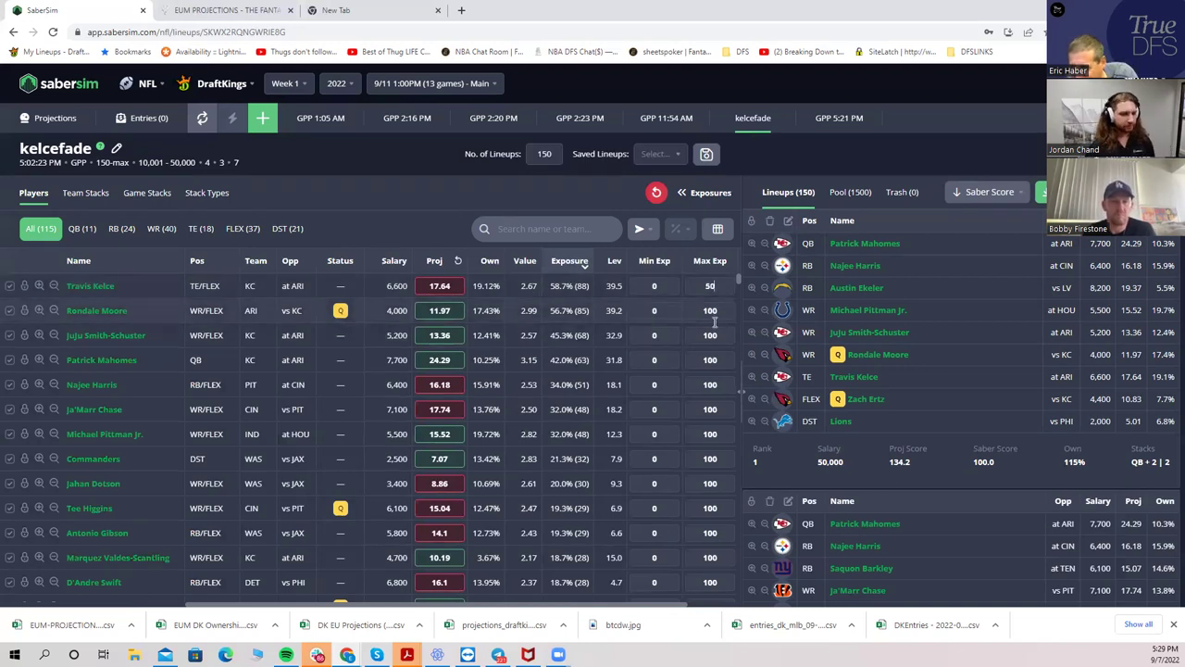
{"action": "left_click", "coordinate": [708, 334]}
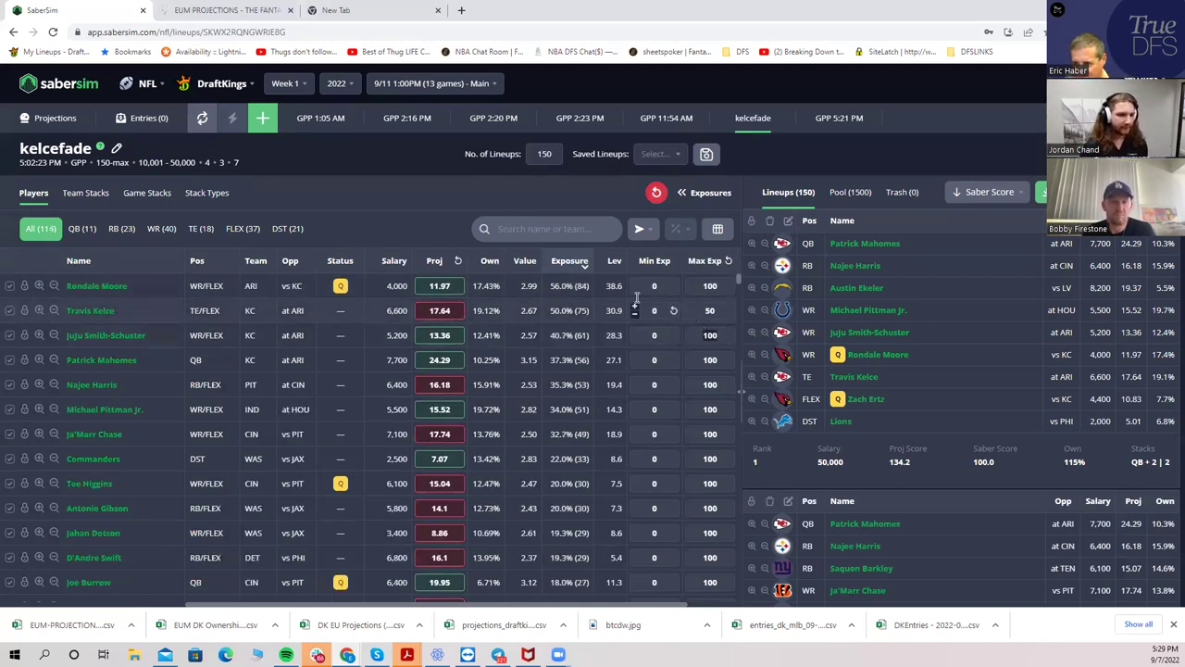
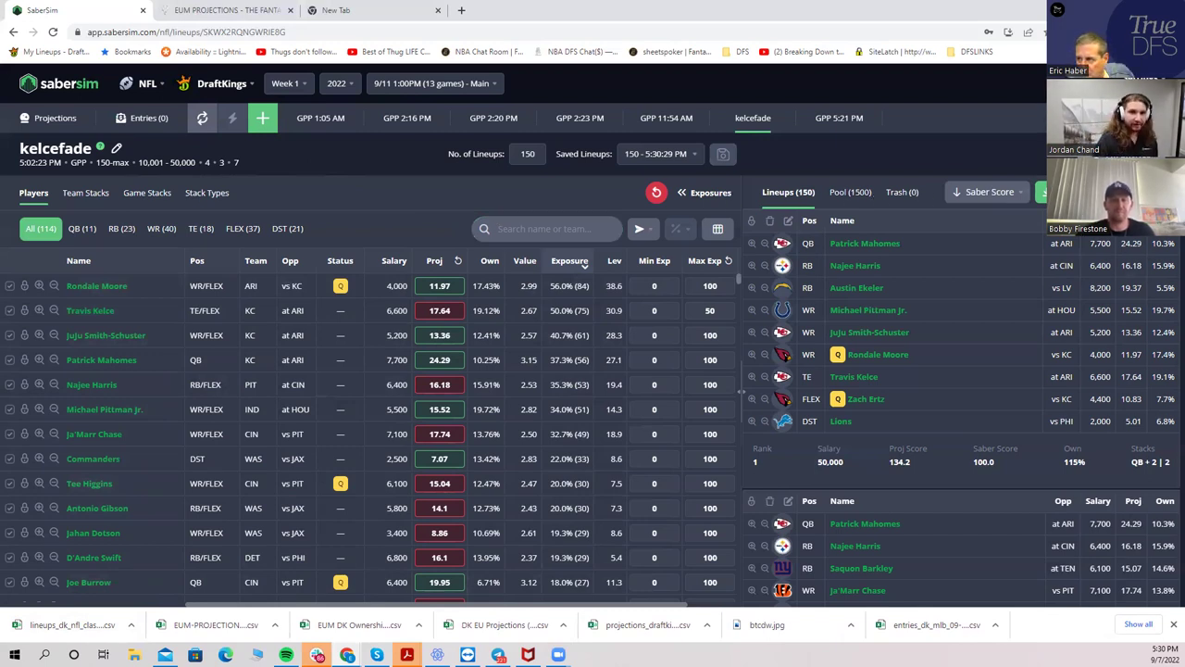
Download the entries template file from DraftKings for filling entries, and close the entries dialog without uploading a file
{"action": "left_click", "coordinate": [144, 118]}
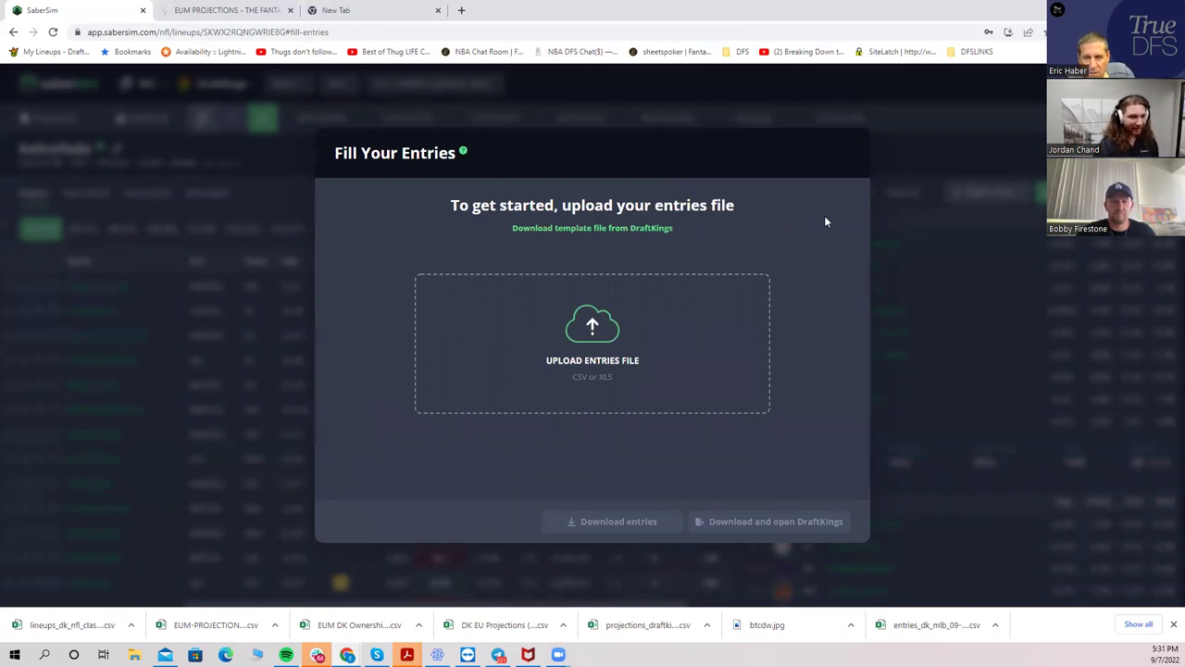
{"action": "left_click", "coordinate": [573, 232]}
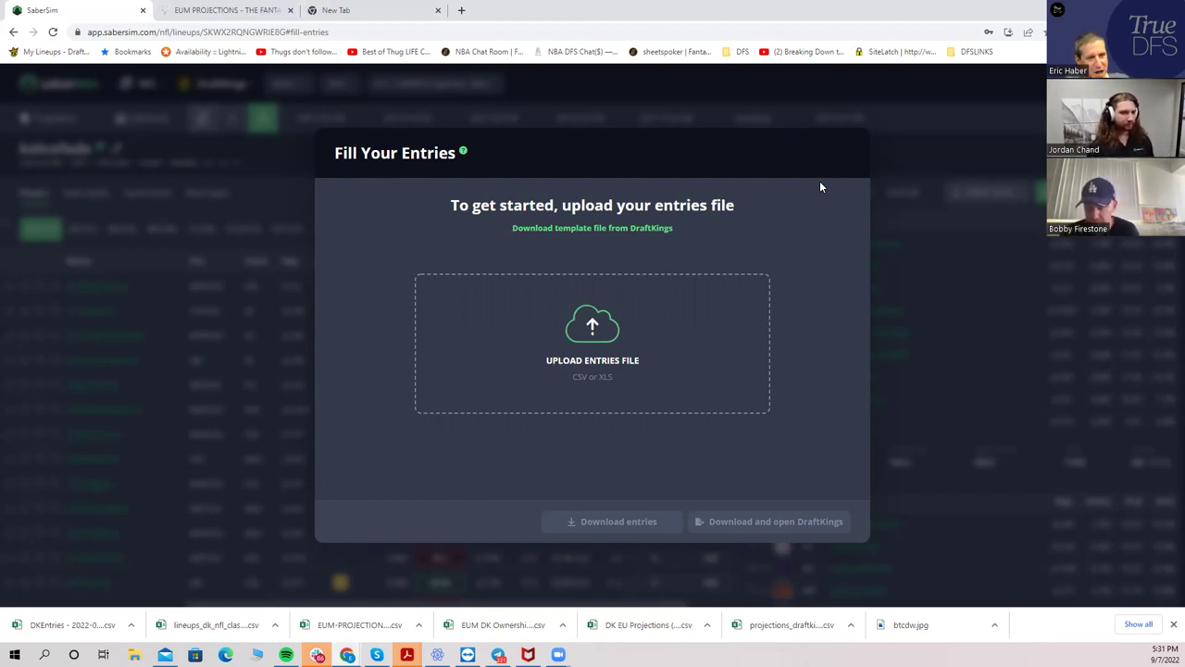
{"action": "left_click", "coordinate": [987, 155]}
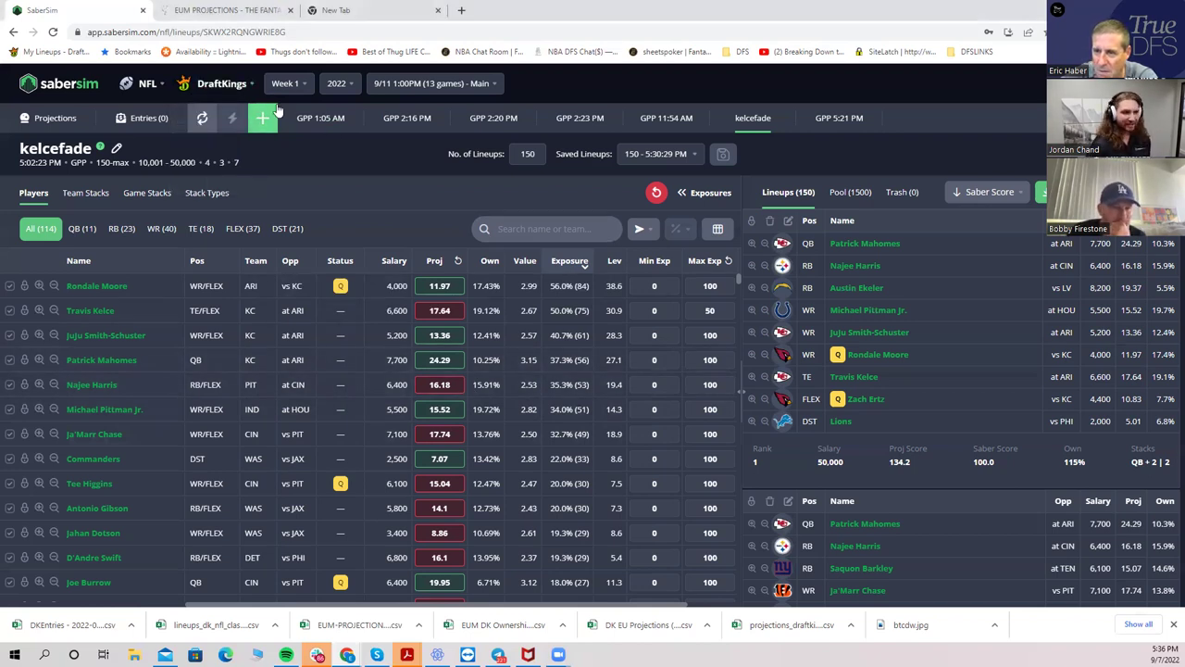
Switch to the 9/8 8:20PM BUF vs LAR showdown slate and set captain projections to 33 for Cooper Kupp and 28 for Stefon Diggs
{"action": "left_click", "coordinate": [418, 84]}
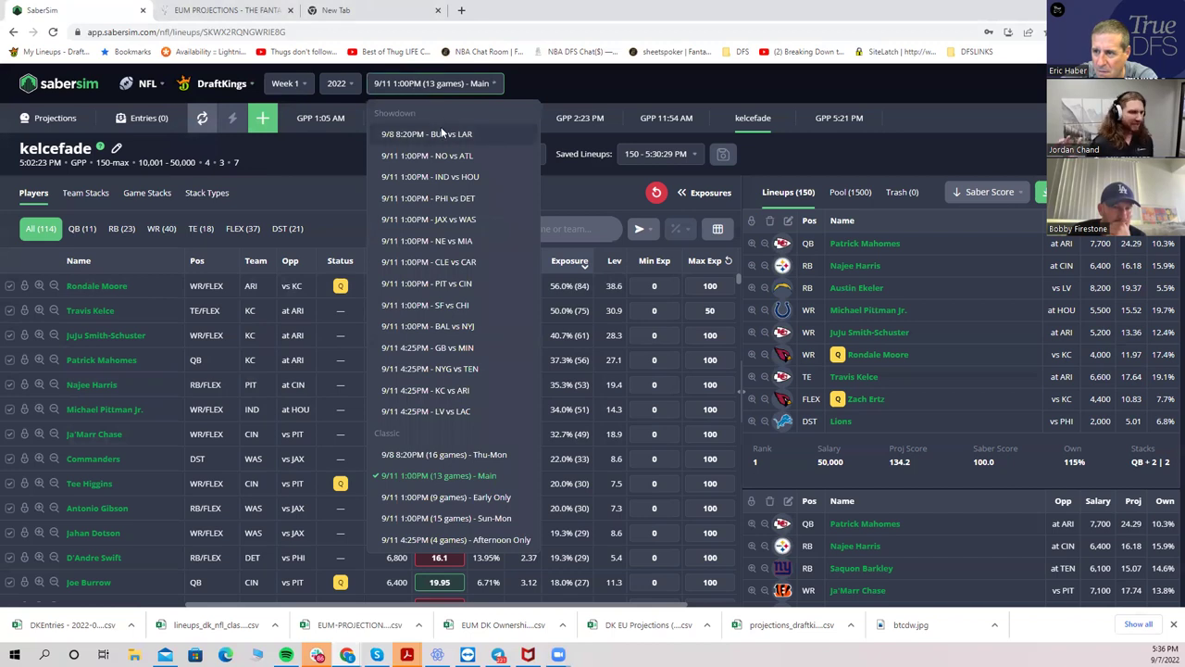
{"action": "left_click", "coordinate": [441, 134]}
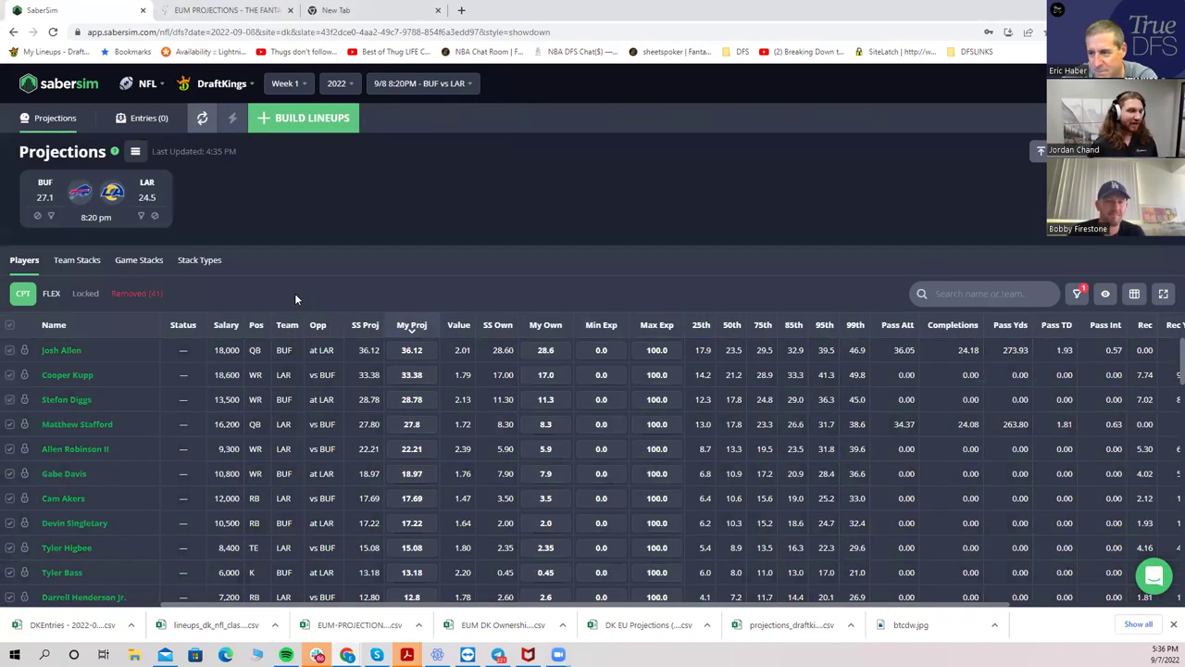
{"action": "left_click", "coordinate": [393, 379]}
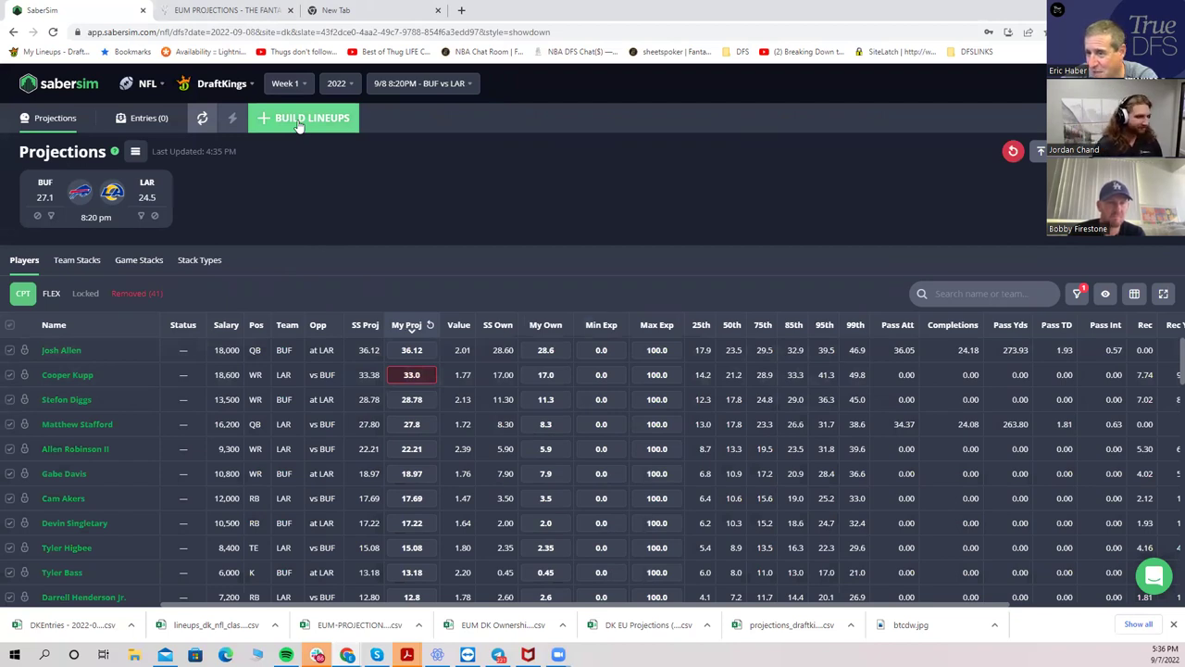
{"action": "left_click", "coordinate": [392, 405]}
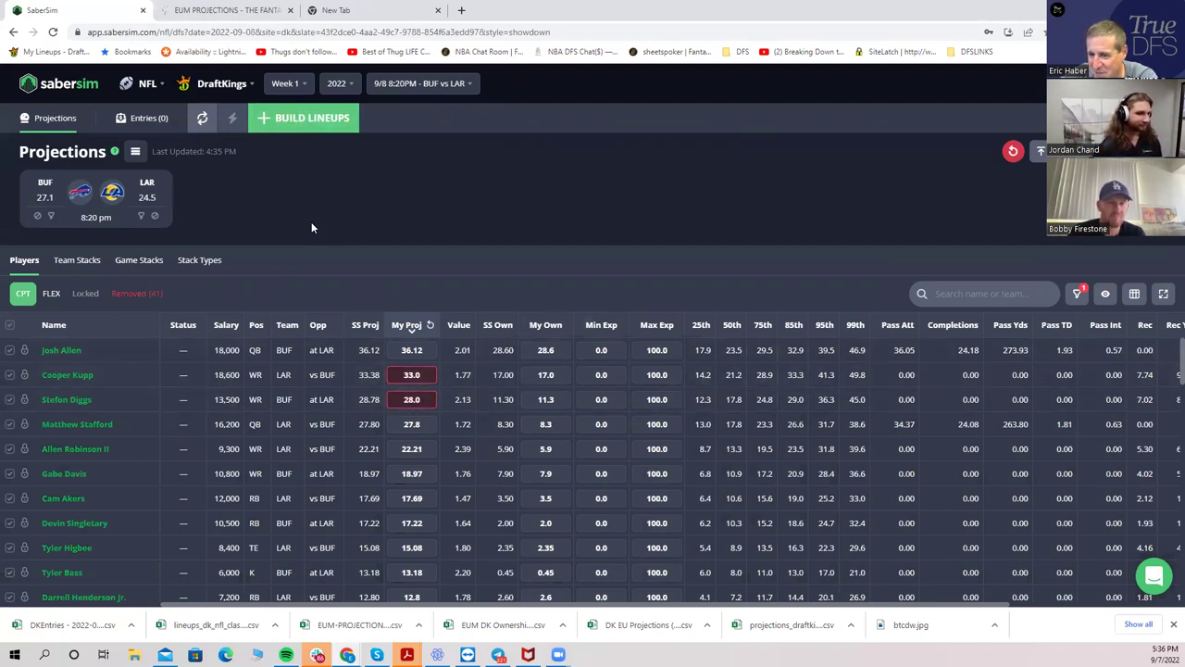
Start a new 20-max GPP showdown build with the number of lineups set to 50
{"action": "left_click", "coordinate": [292, 127]}
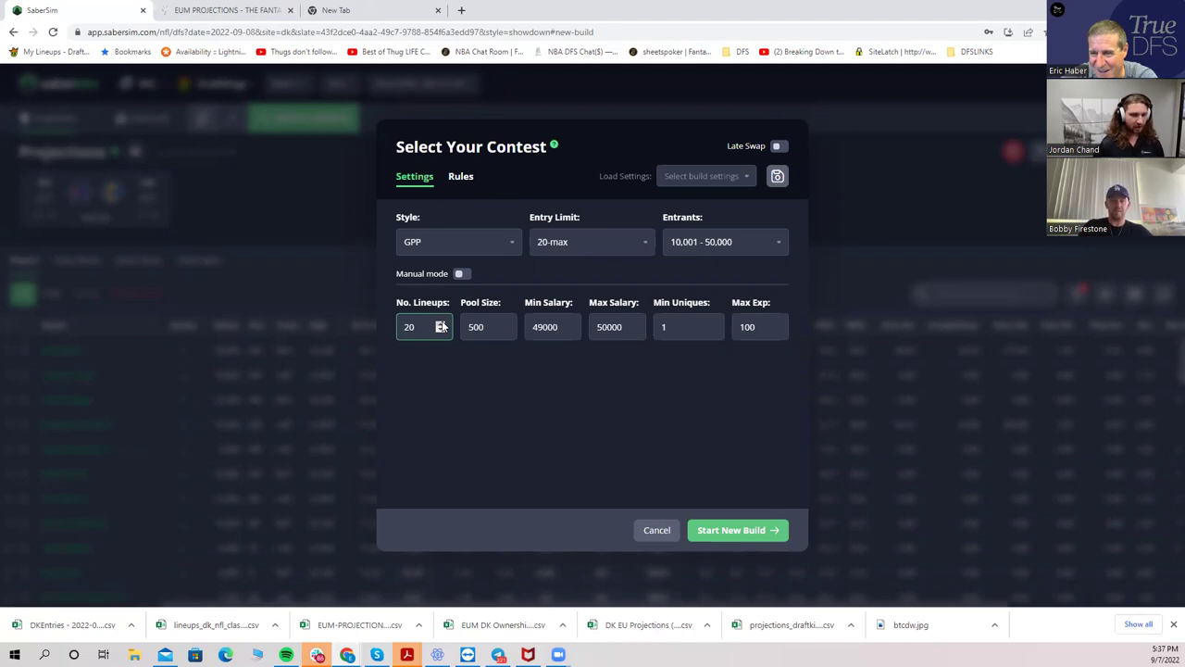
{"action": "key", "text": "BackSpace"}
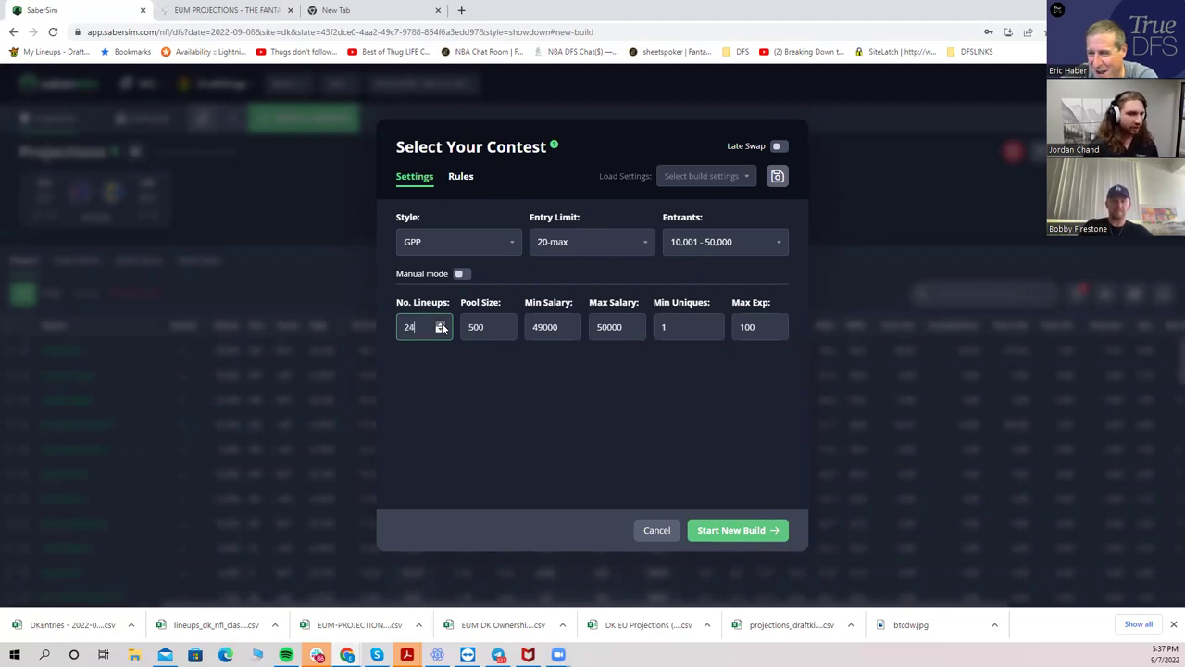
{"action": "type", "text": "8"}
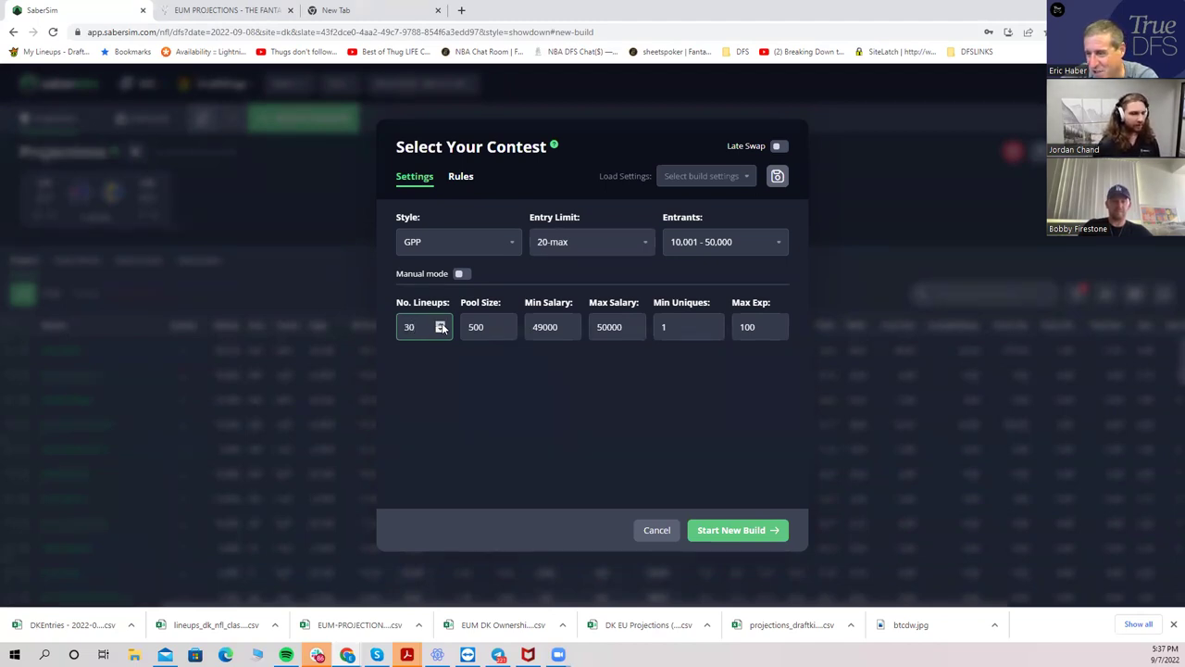
{"action": "key", "text": "Up"}
{"action": "key", "text": "Up"}
{"action": "key", "text": "Up"}
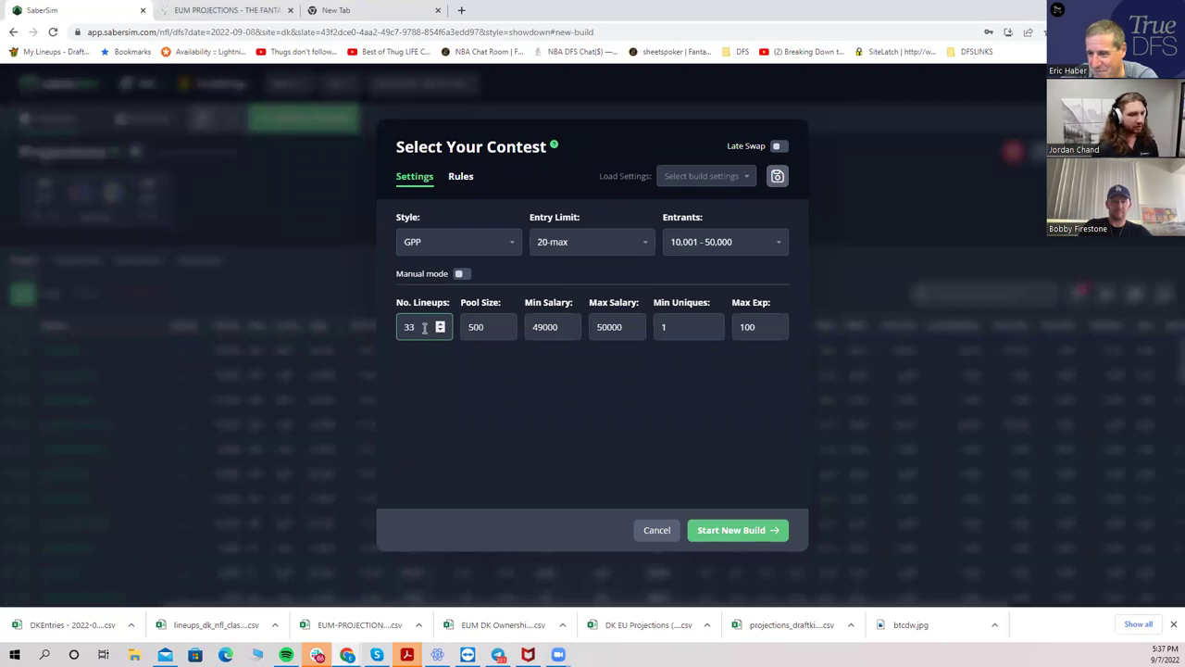
{"action": "key", "text": "BackSpace"}
{"action": "key", "text": "BackSpace"}
{"action": "type", "text": "40"}
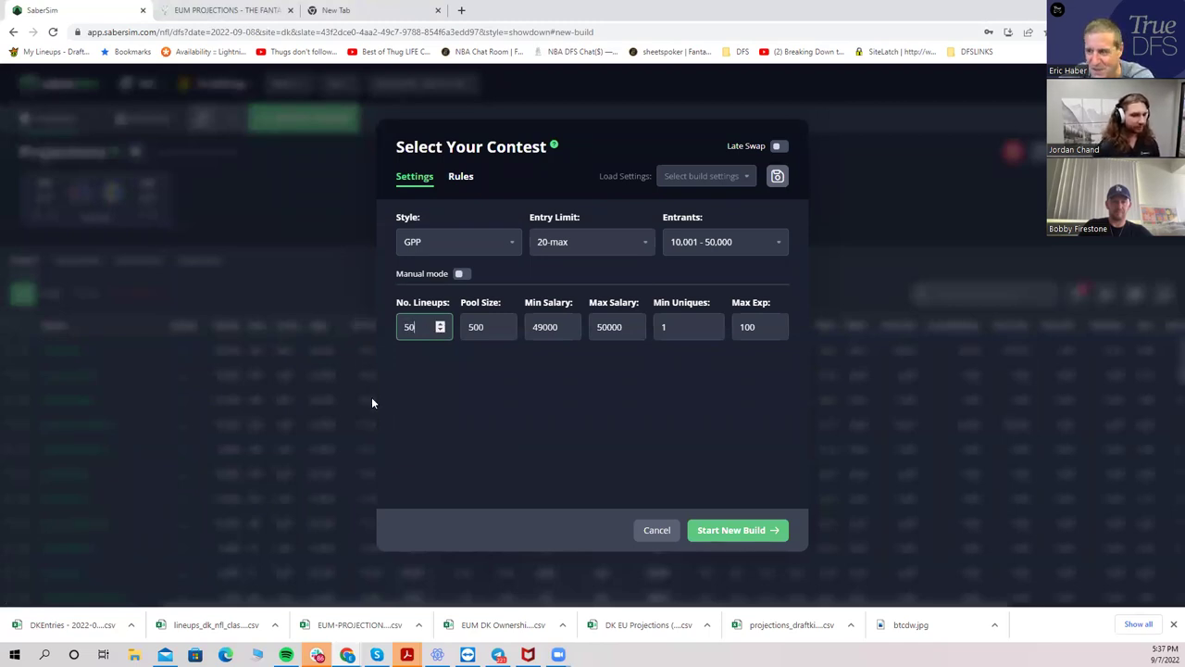
{"action": "left_click", "coordinate": [372, 396]}
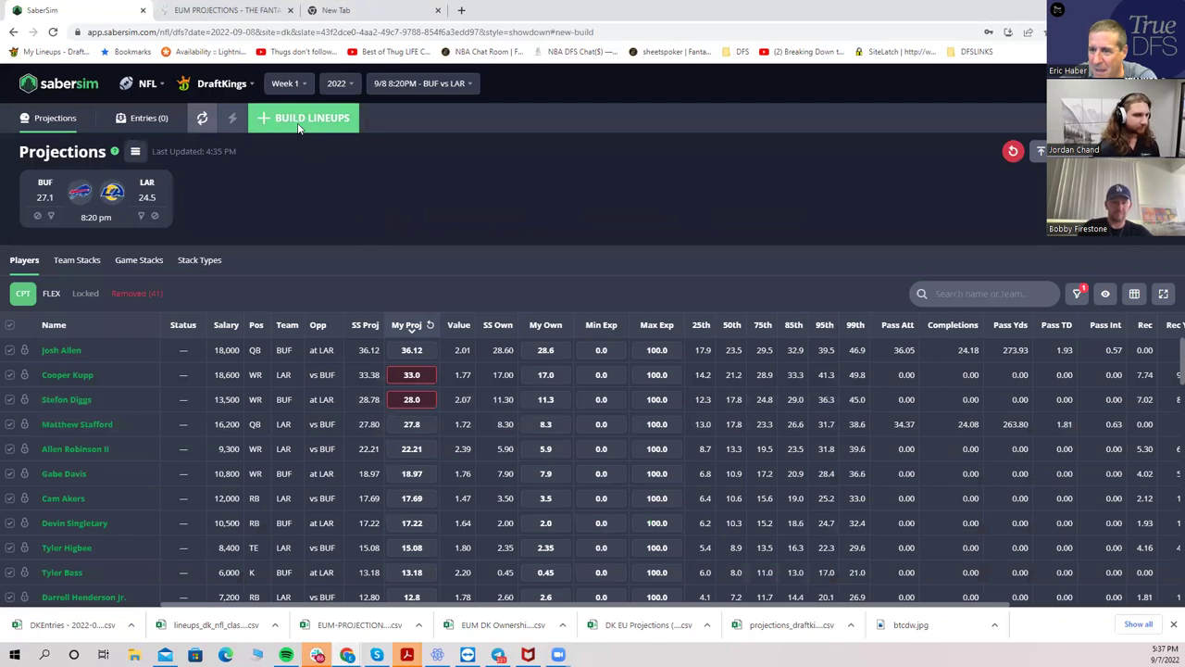
{"action": "left_click", "coordinate": [305, 120]}
{"action": "left_click", "coordinate": [728, 534]}
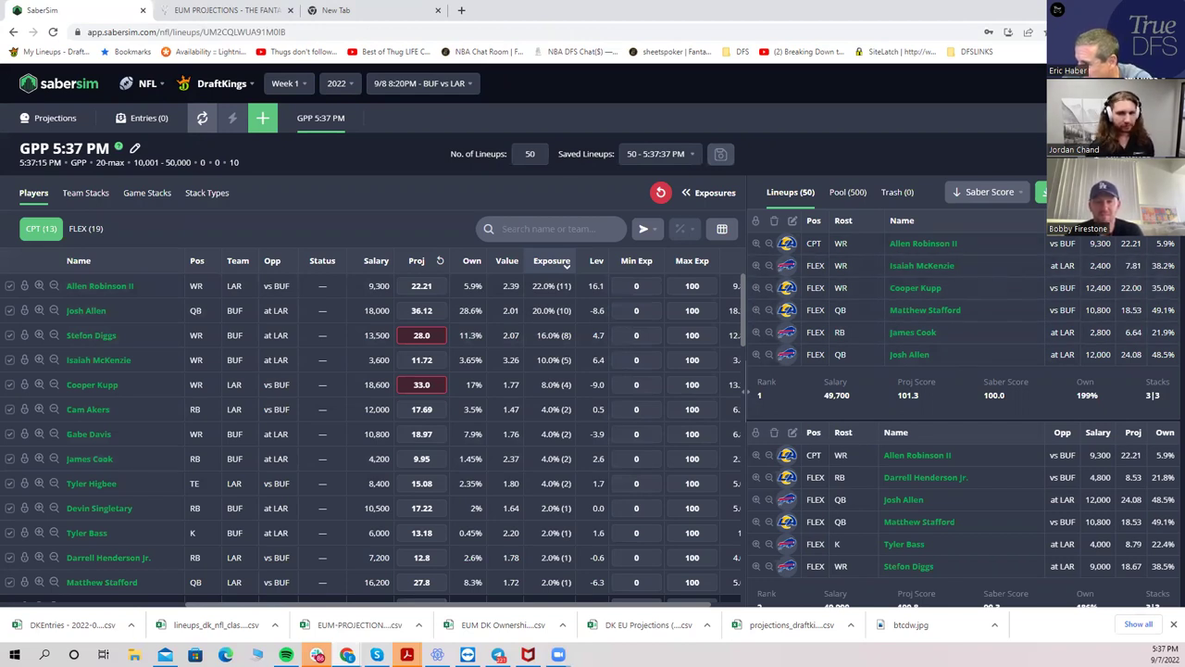
Review the top-ranked showdown lineups, checking their salary, ownership and stack values
{"action": "scroll", "coordinate": [1168, 239], "scroll_direction": "down", "scroll_amount": 5}
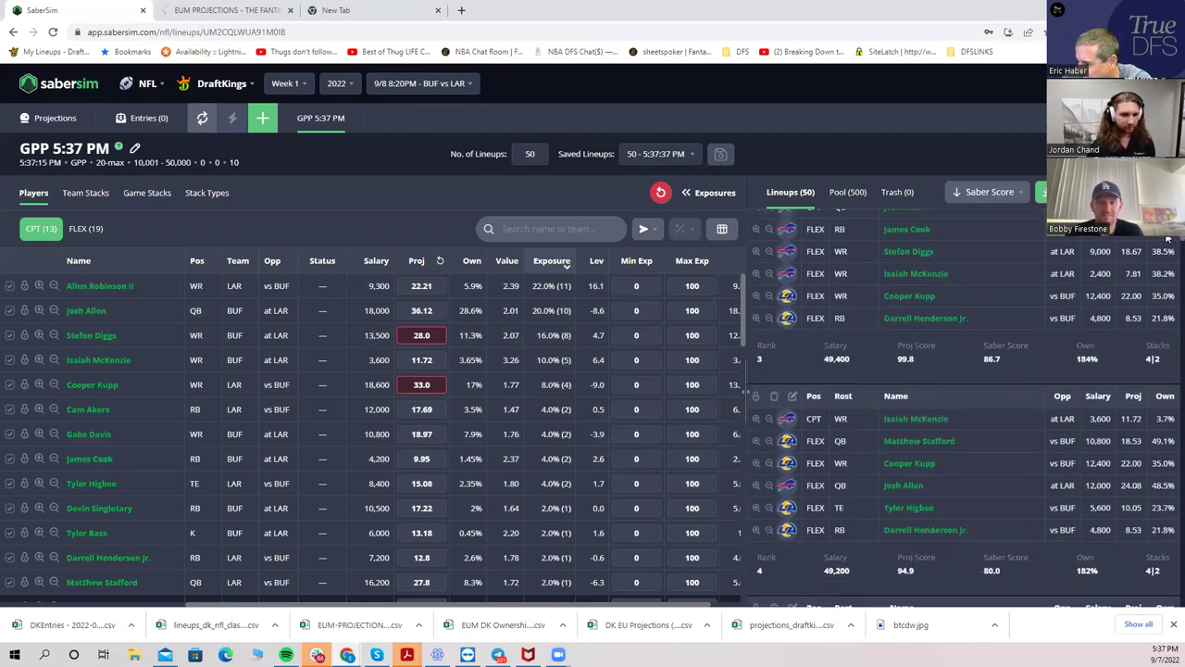
{"action": "scroll", "coordinate": [1168, 241], "scroll_direction": "down", "scroll_amount": 3}
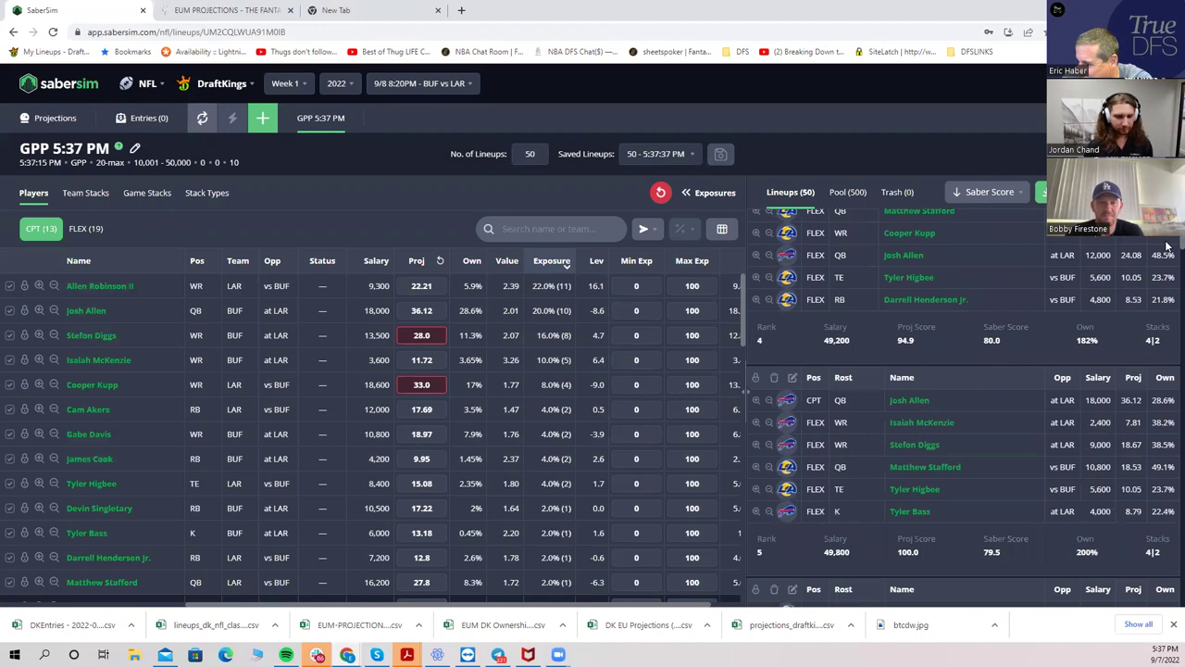
{"action": "scroll", "coordinate": [1169, 246], "scroll_direction": "down", "scroll_amount": 2}
{"action": "scroll", "coordinate": [1168, 252], "scroll_direction": "down", "scroll_amount": 2}
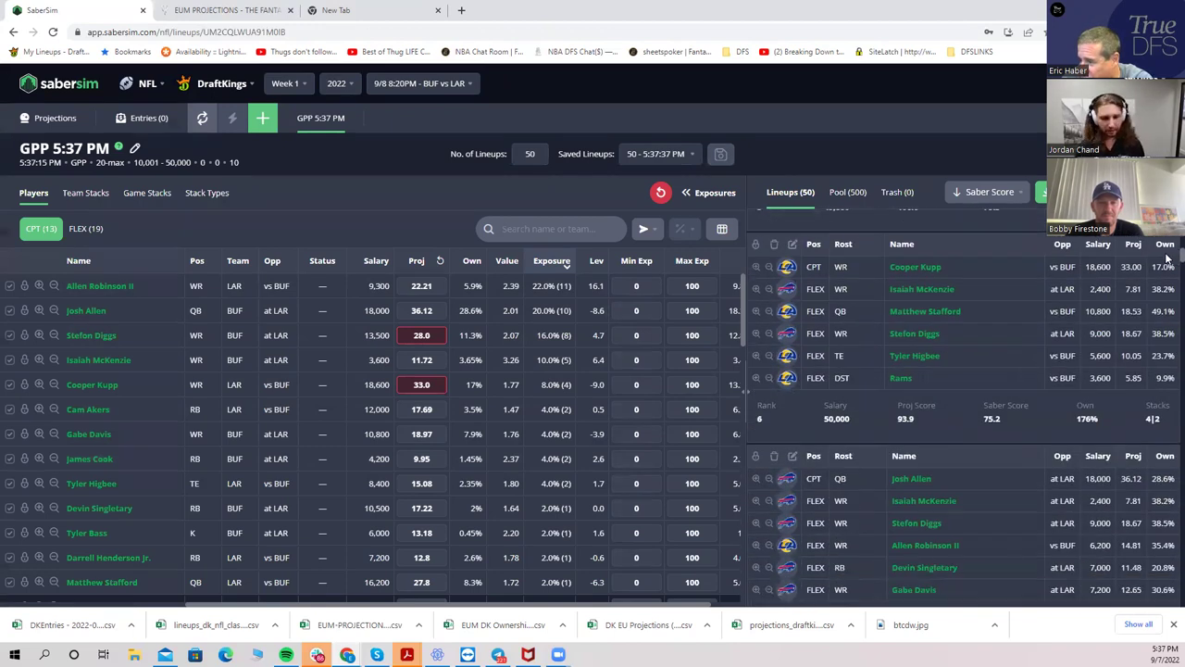
{"action": "scroll", "coordinate": [1169, 260], "scroll_direction": "up", "scroll_amount": 1}
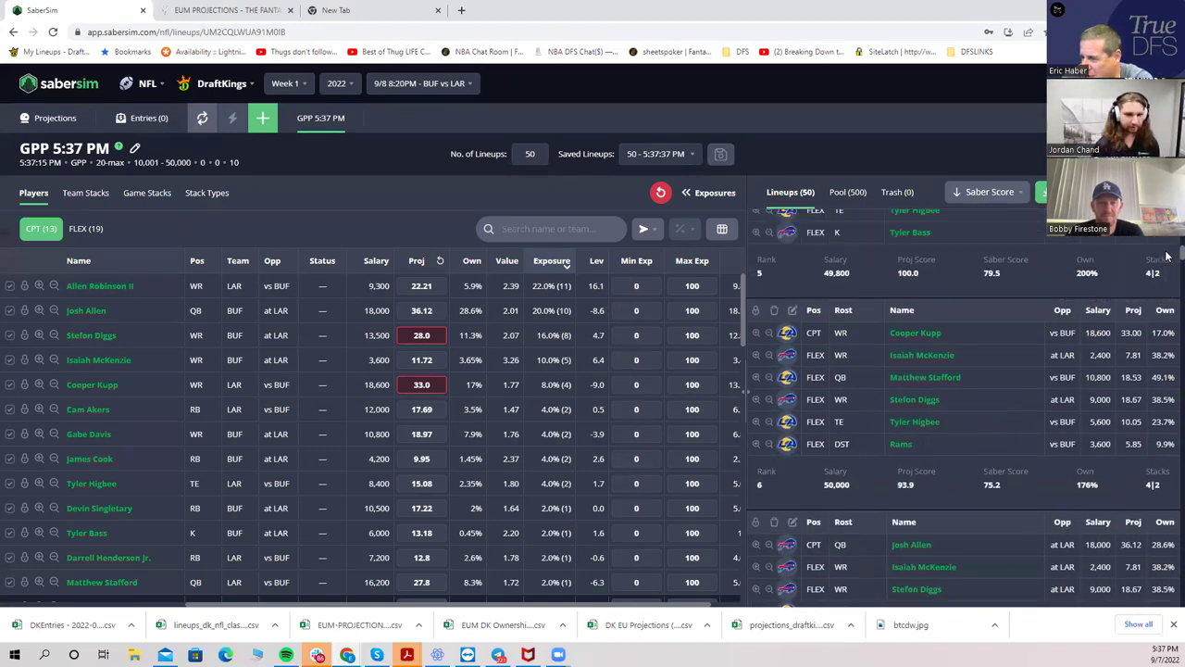
{"action": "scroll", "coordinate": [1169, 256], "scroll_direction": "up", "scroll_amount": 10}
Start another 50-lineup showdown build with the minimum salary set to 45000 and the maximum salary to 49300
{"action": "left_click", "coordinate": [262, 118]}
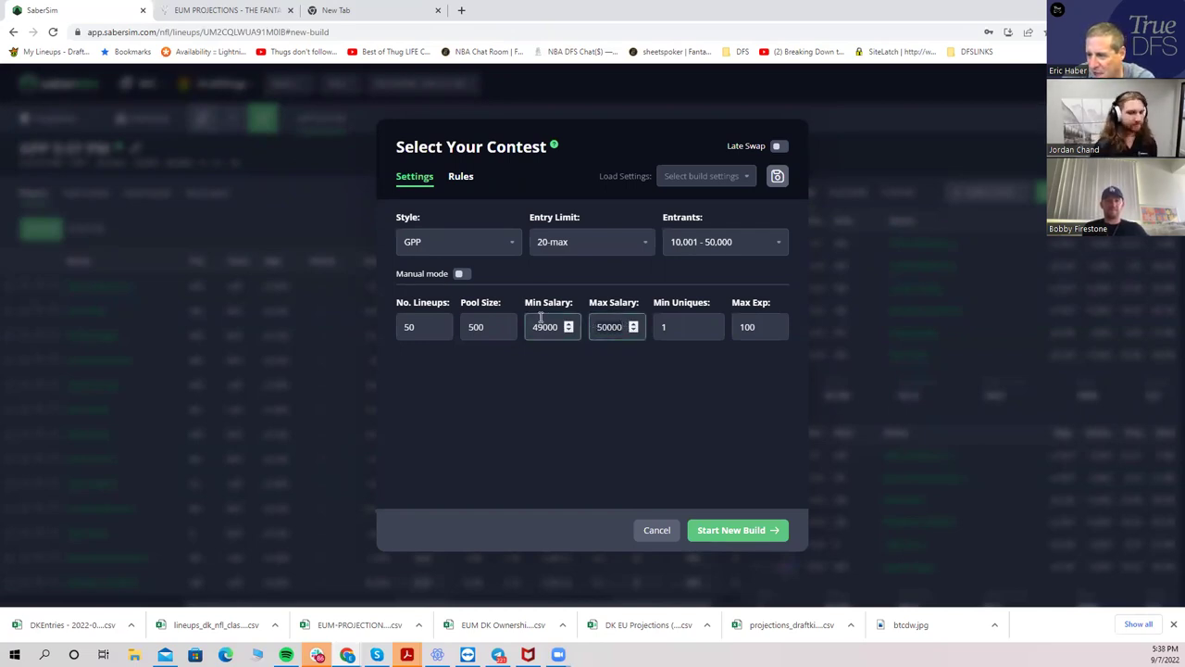
{"action": "double_click", "coordinate": [593, 330]}
{"action": "type", "text": "49"}
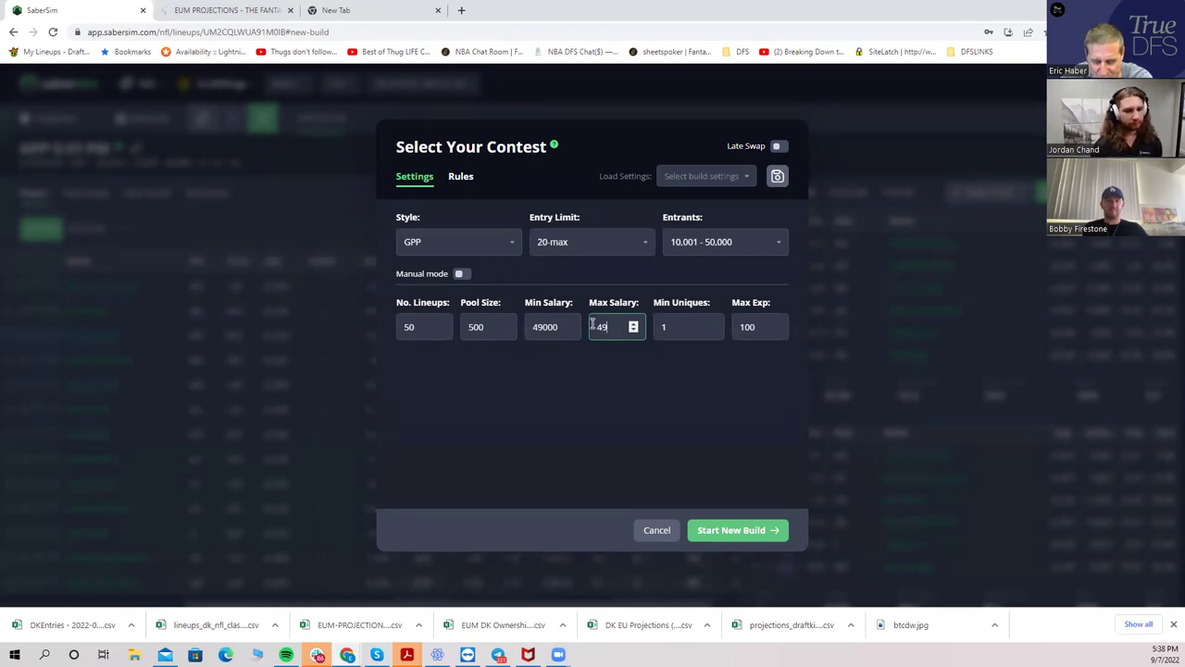
{"action": "type", "text": "300"}
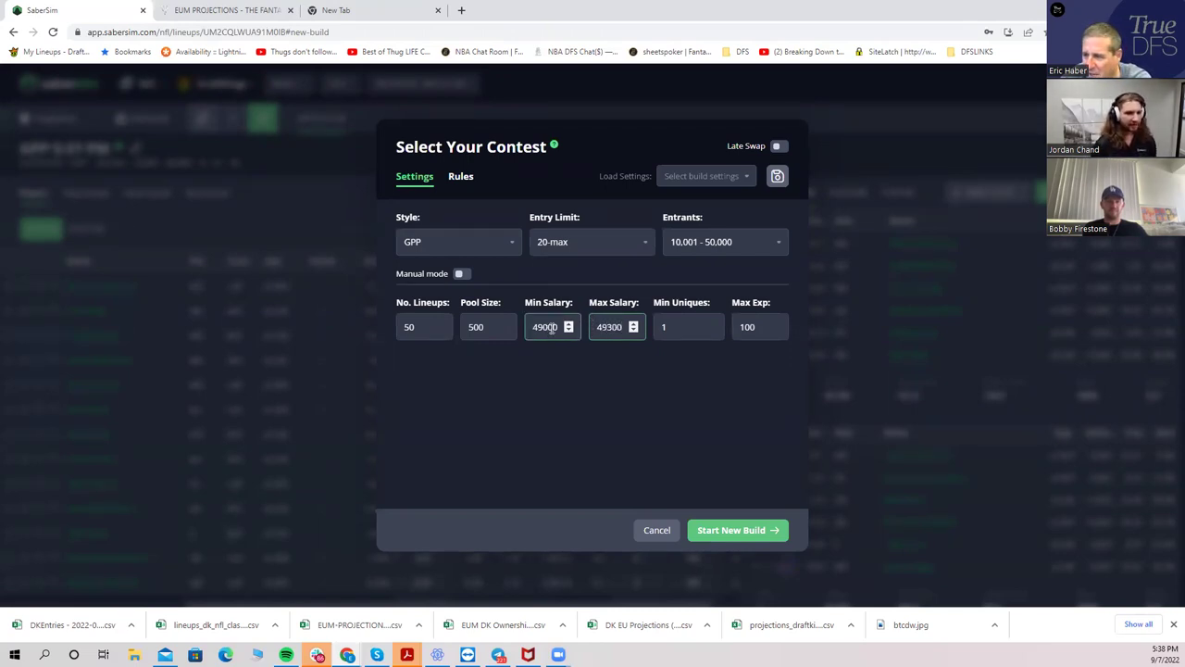
{"action": "double_click", "coordinate": [563, 327]}
{"action": "type", "text": "455"}
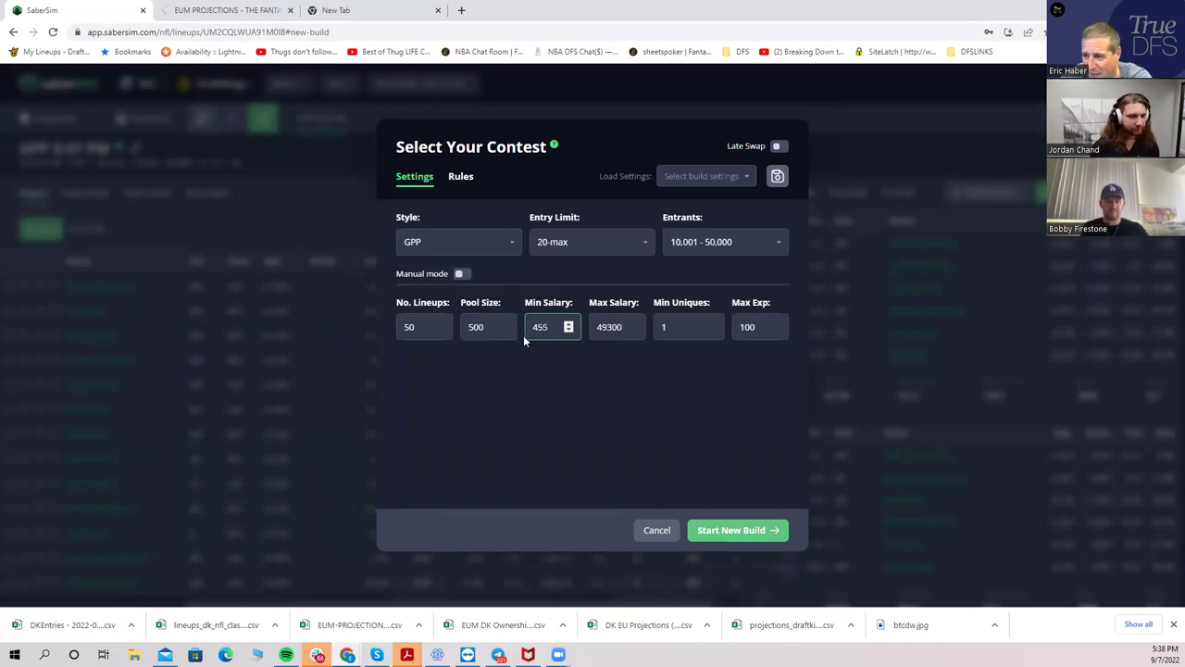
{"action": "left_click", "coordinate": [532, 412]}
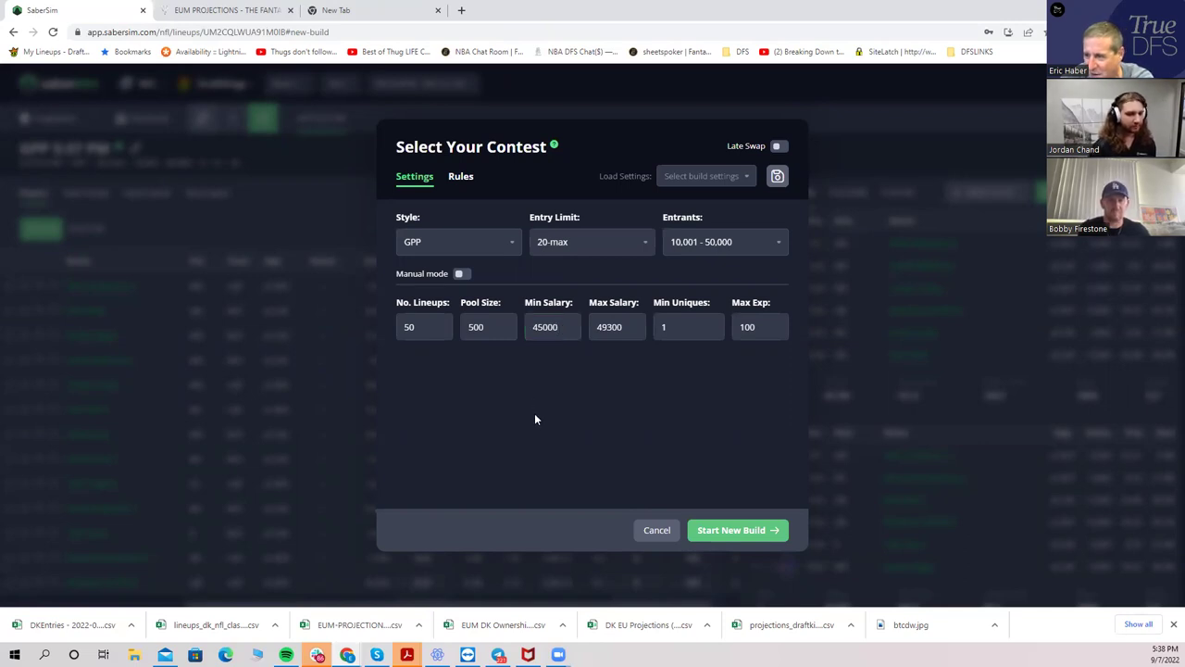
{"action": "left_click", "coordinate": [731, 526]}
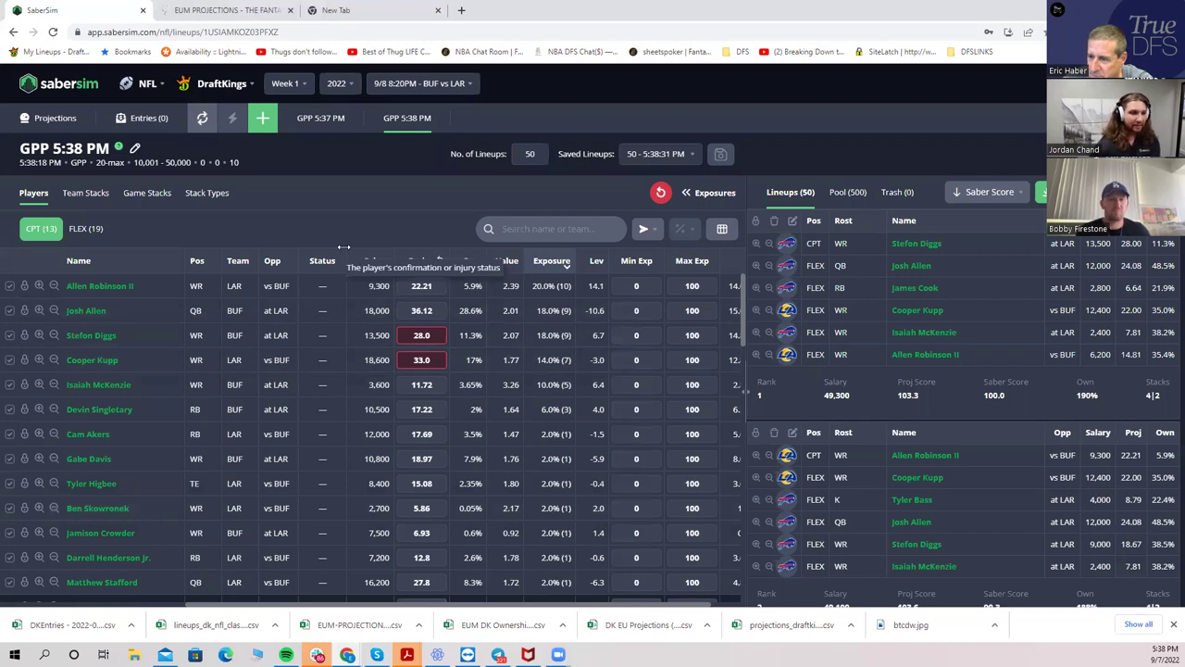
Examine the FLEX player exposures of the new showdown build, including the low-exposure players
{"action": "left_click", "coordinate": [86, 230]}
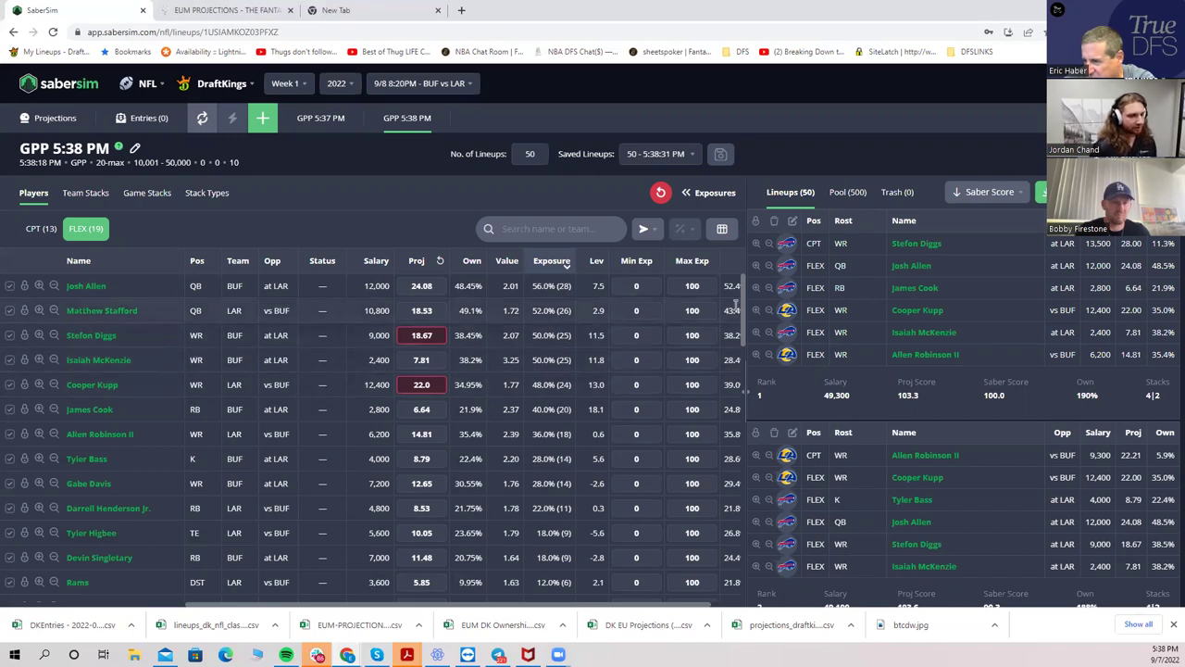
{"action": "left_click_drag", "start_coordinate": [741, 297], "coordinate": [737, 374]}
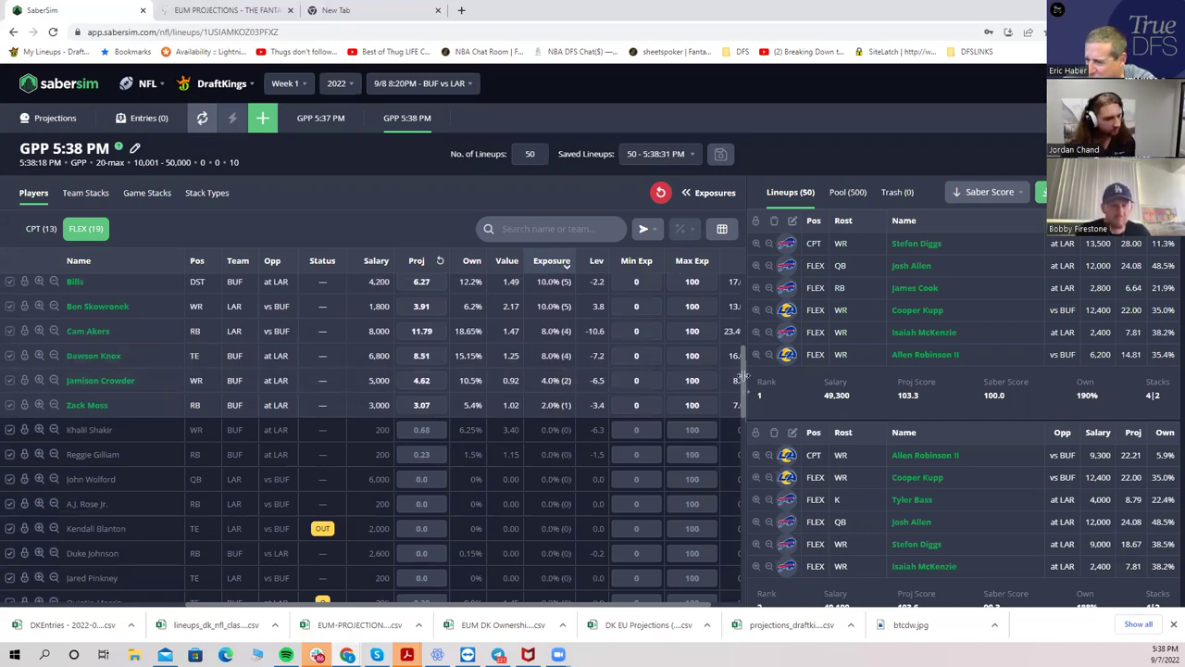
{"action": "mouse_move", "coordinate": [740, 374]}
{"action": "left_mouse_down"}
{"action": "mouse_move", "coordinate": [718, 265]}
{"action": "mouse_move", "coordinate": [741, 355]}
{"action": "left_mouse_up"}
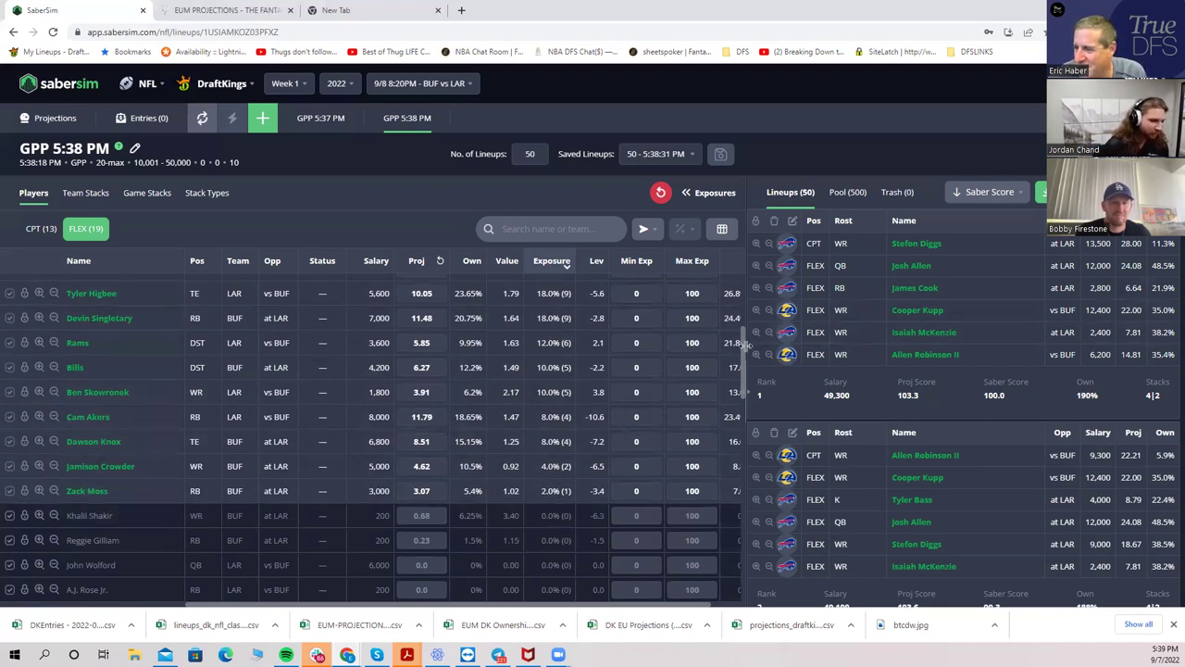
{"action": "left_click_drag", "start_coordinate": [742, 347], "coordinate": [742, 254]}
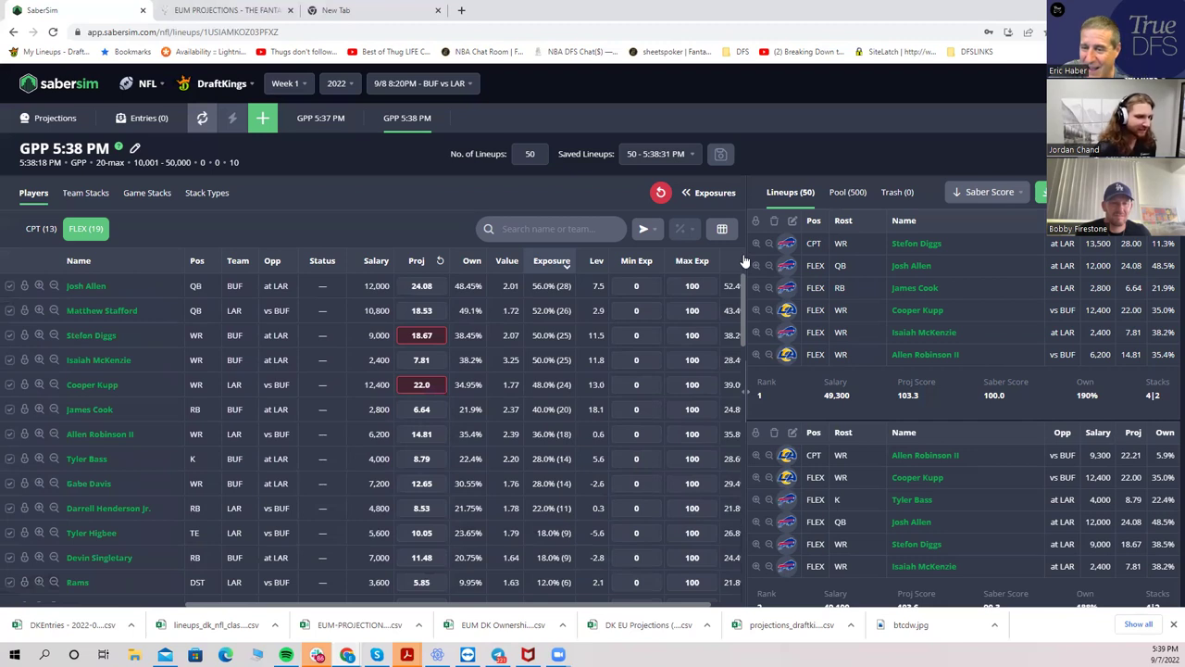
Find Khalil Shakir among the FLEX players with the search "sha", lock him into the lineups, and clear the search
{"action": "left_click", "coordinate": [541, 229]}
{"action": "type", "text": "sha"}
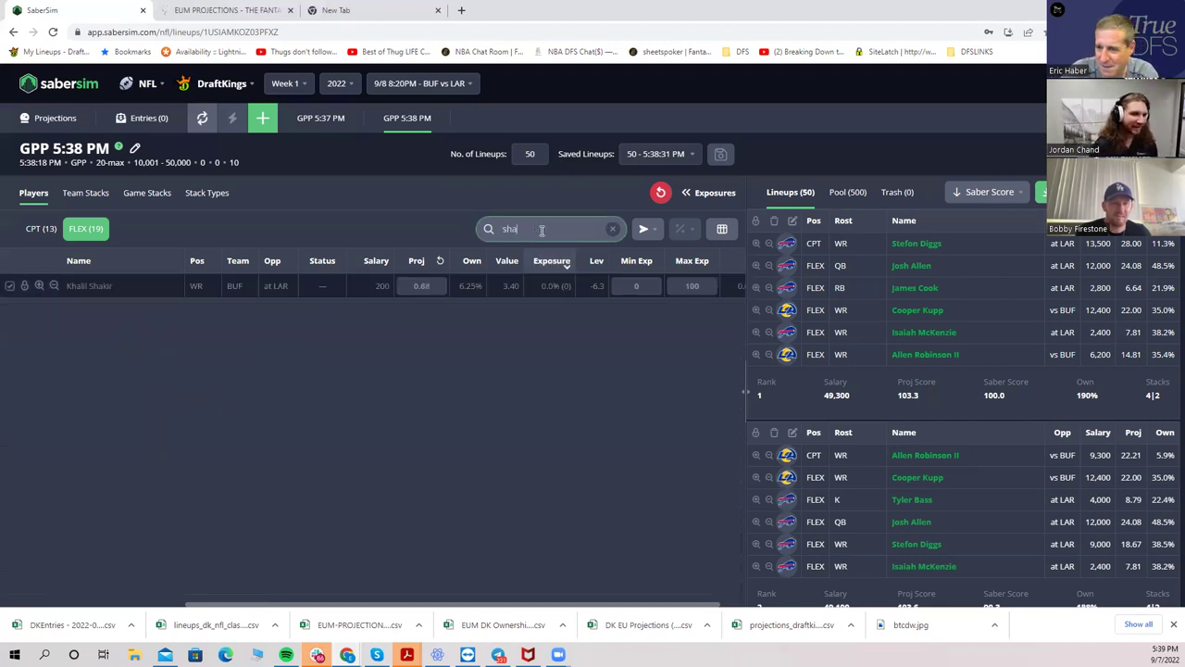
{"action": "left_click", "coordinate": [26, 289]}
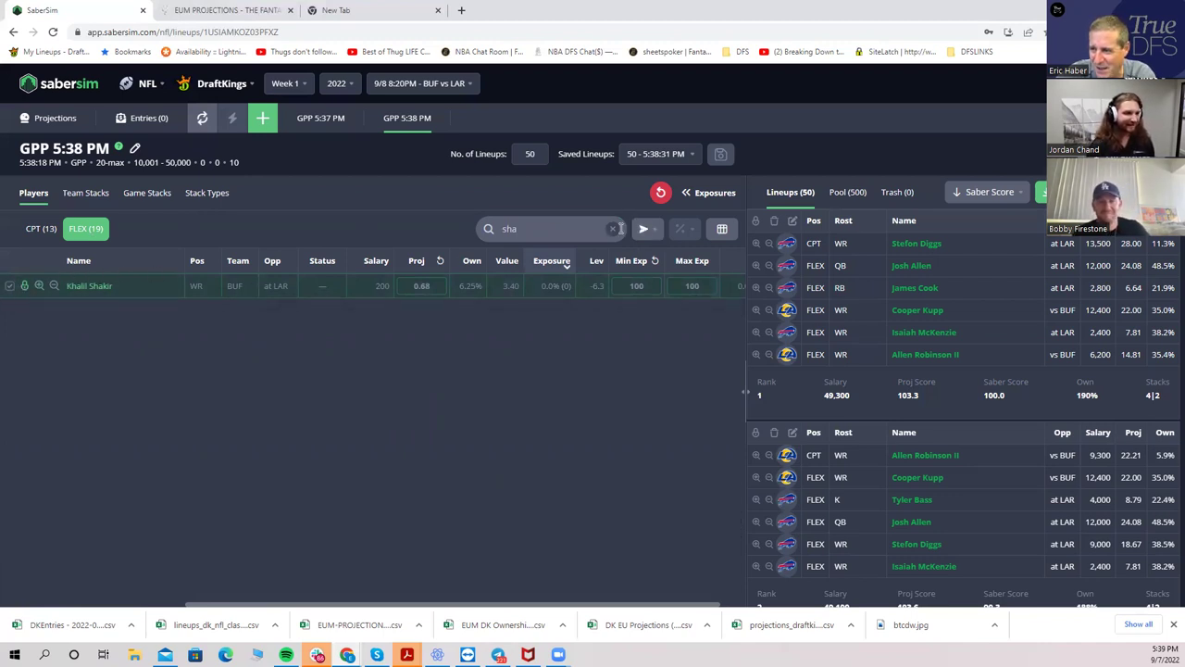
{"action": "left_click", "coordinate": [613, 229]}
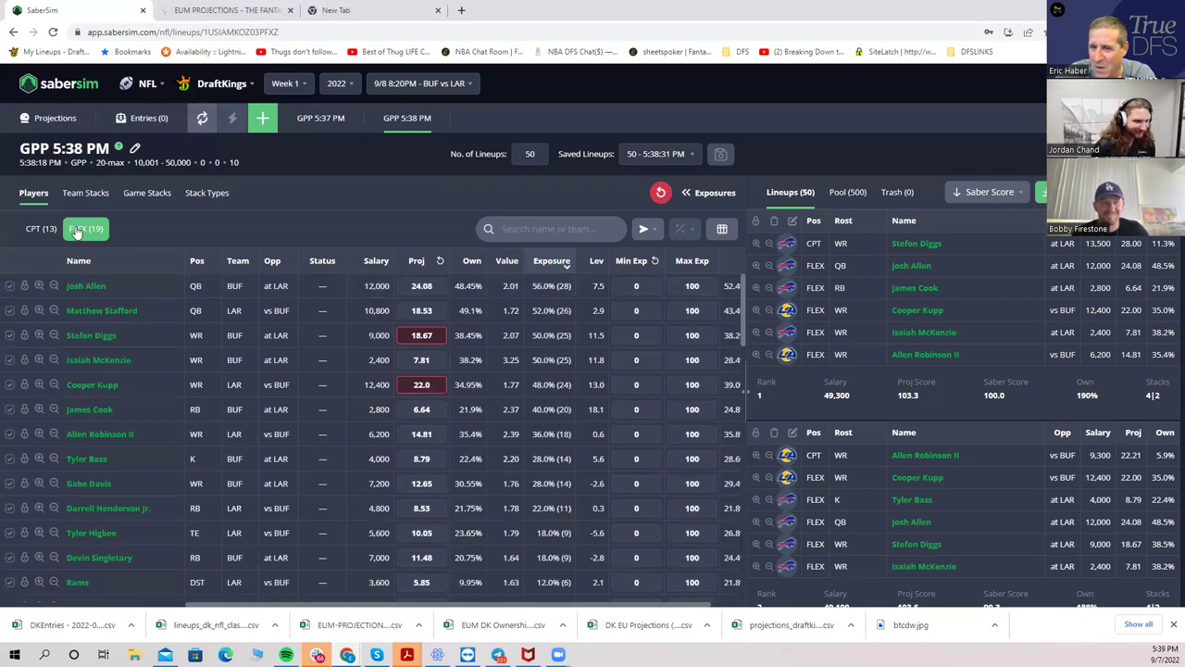
Search the FLEX players for "sha" again to check Khalil Shakir's projection and exposure settings, then clear the search
{"action": "left_click", "coordinate": [535, 233]}
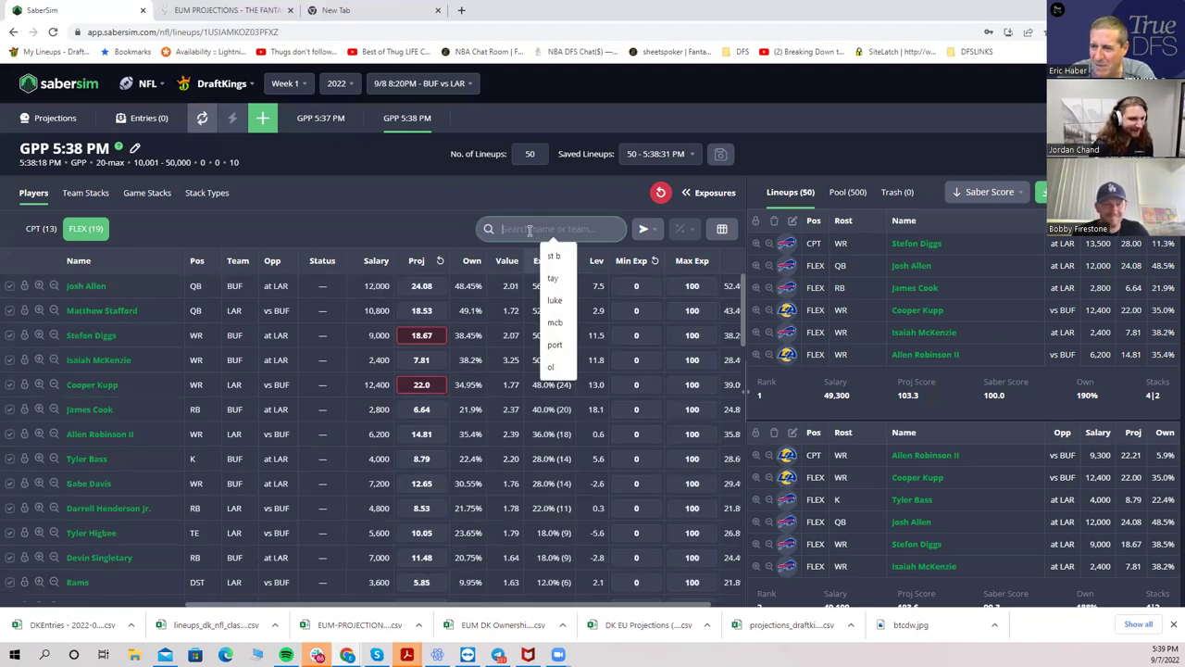
{"action": "type", "text": "sha"}
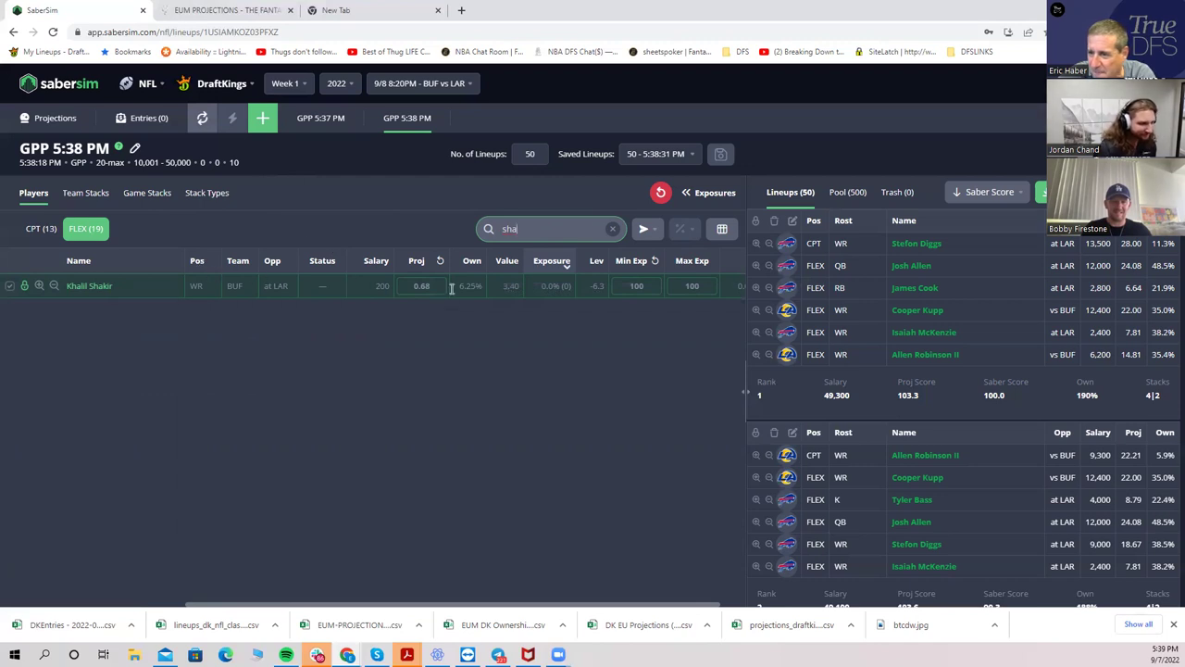
{"action": "mouse_move", "coordinate": [603, 256]}
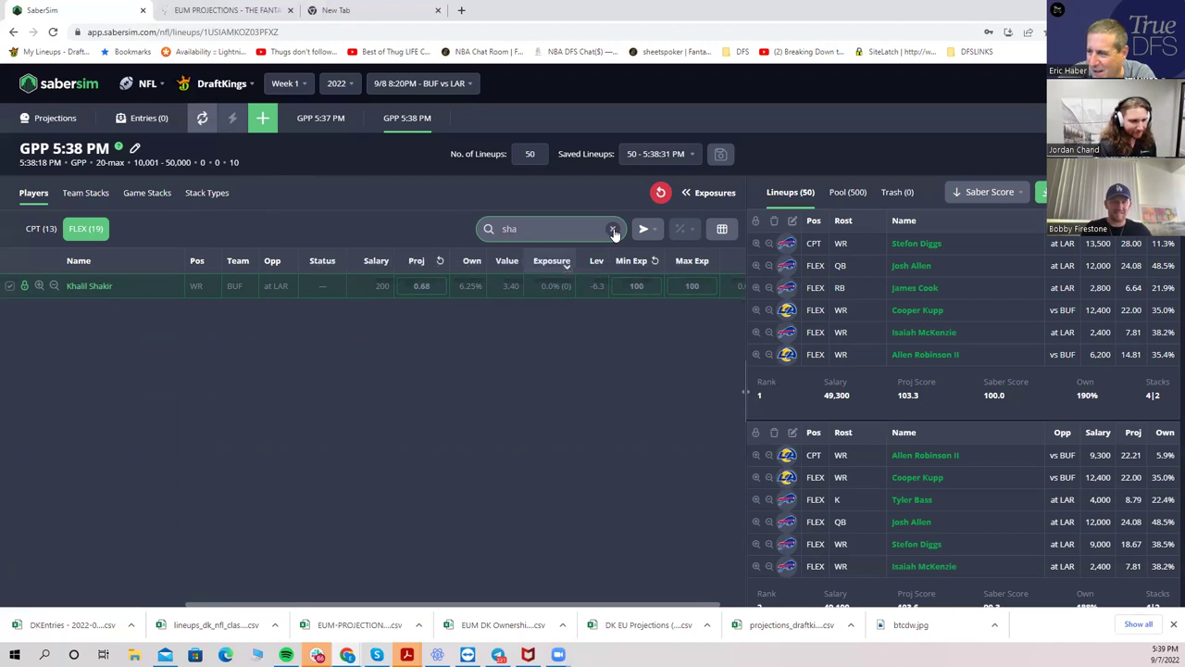
{"action": "left_click", "coordinate": [613, 230]}
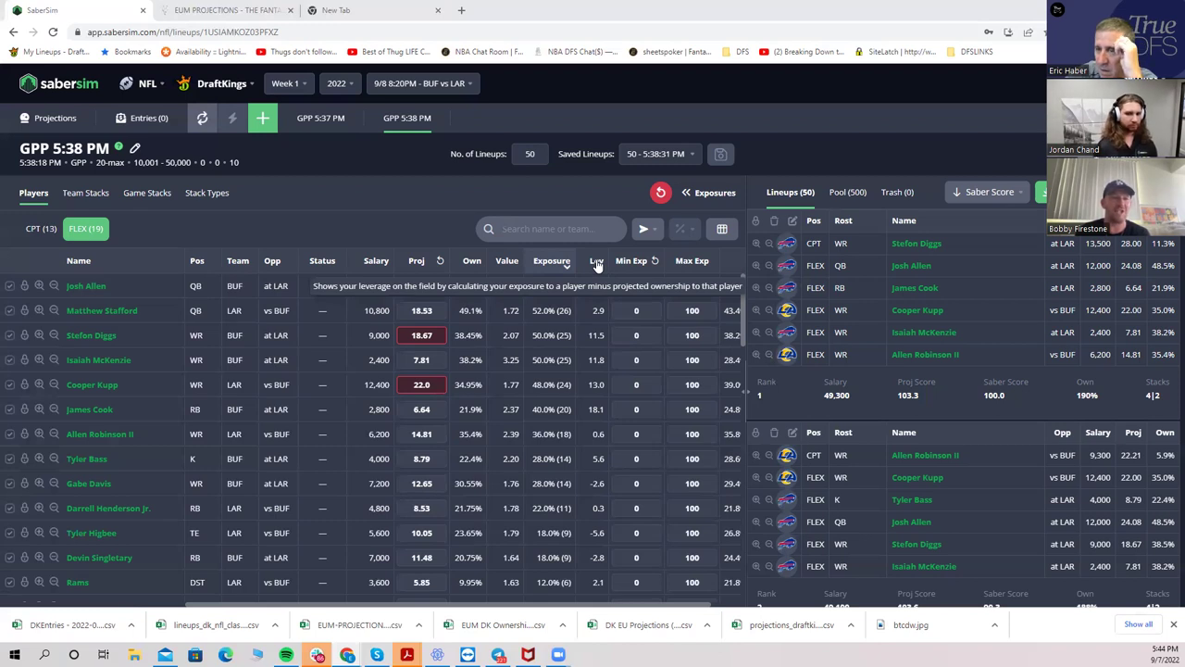
Return to the 9/11 1:00PM Main slate, open the kelcefade build, and choose to keep editing it
{"action": "left_click", "coordinate": [234, 85]}
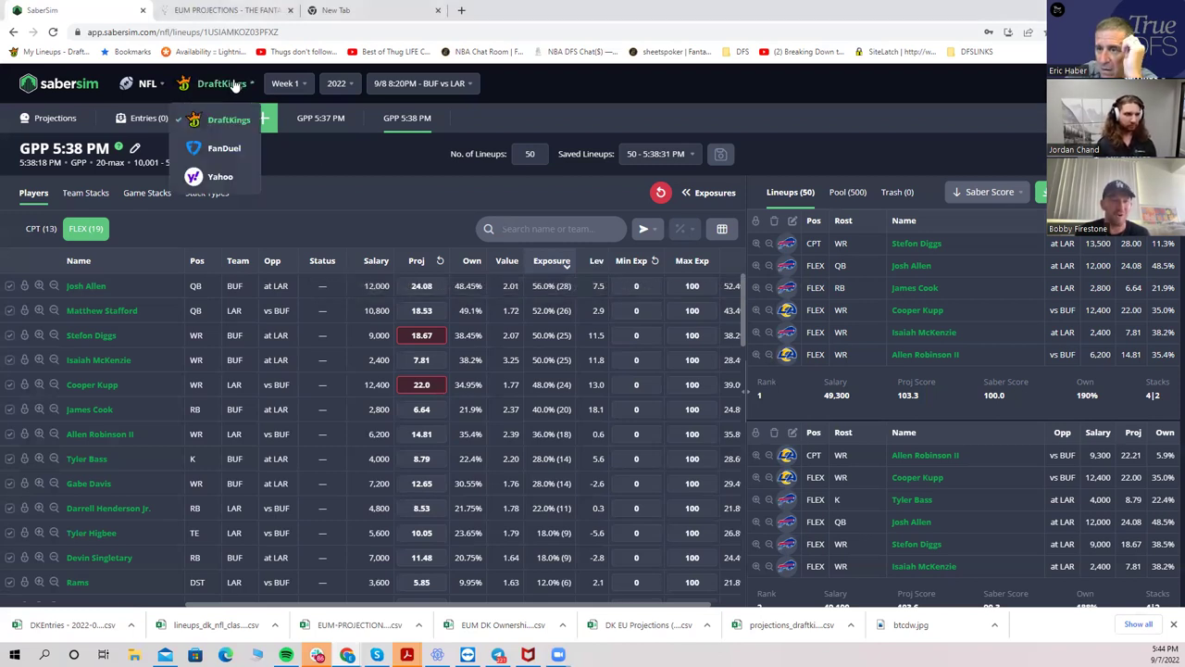
{"action": "left_click", "coordinate": [408, 85]}
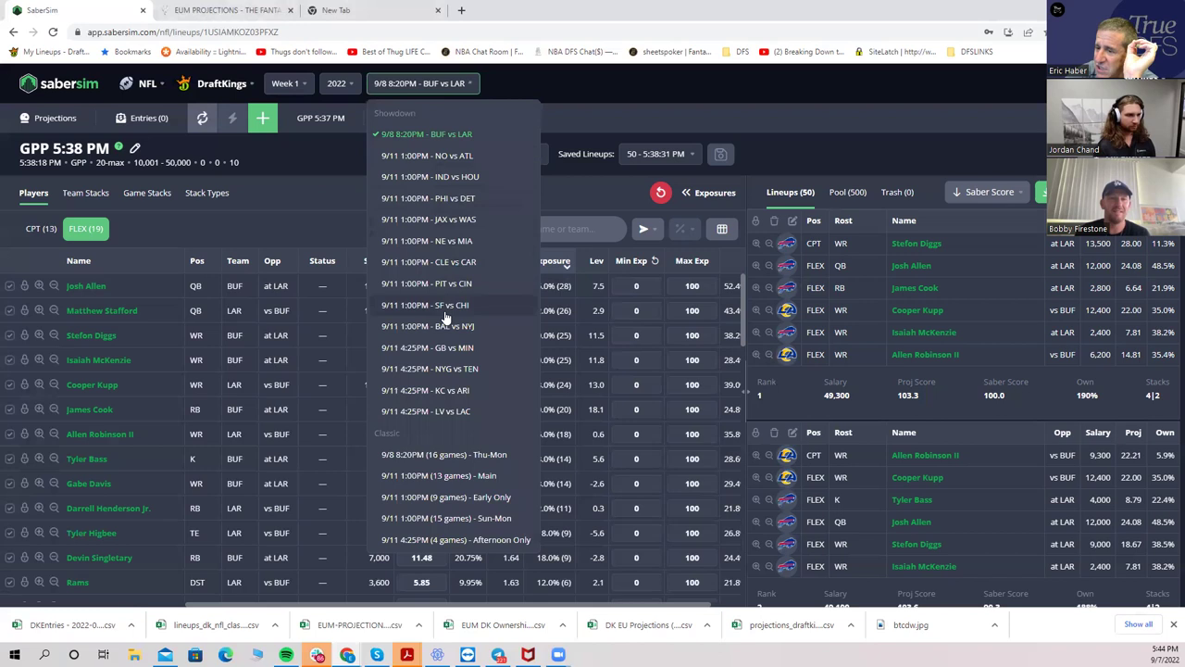
{"action": "left_click", "coordinate": [416, 476]}
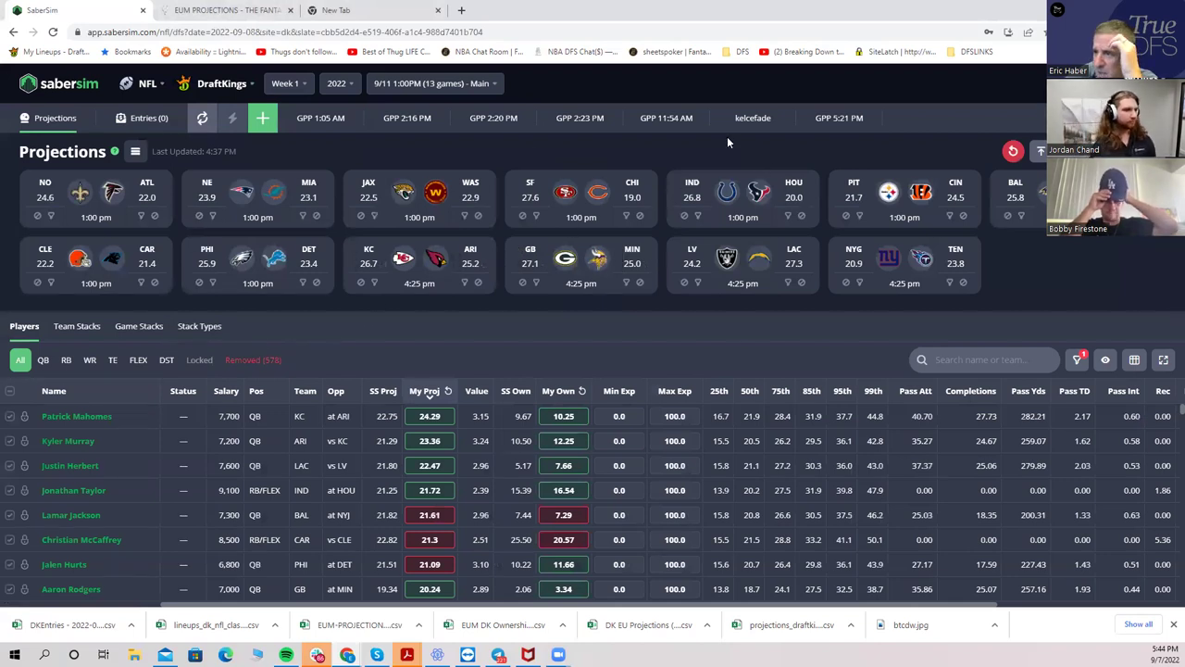
{"action": "left_click", "coordinate": [752, 117]}
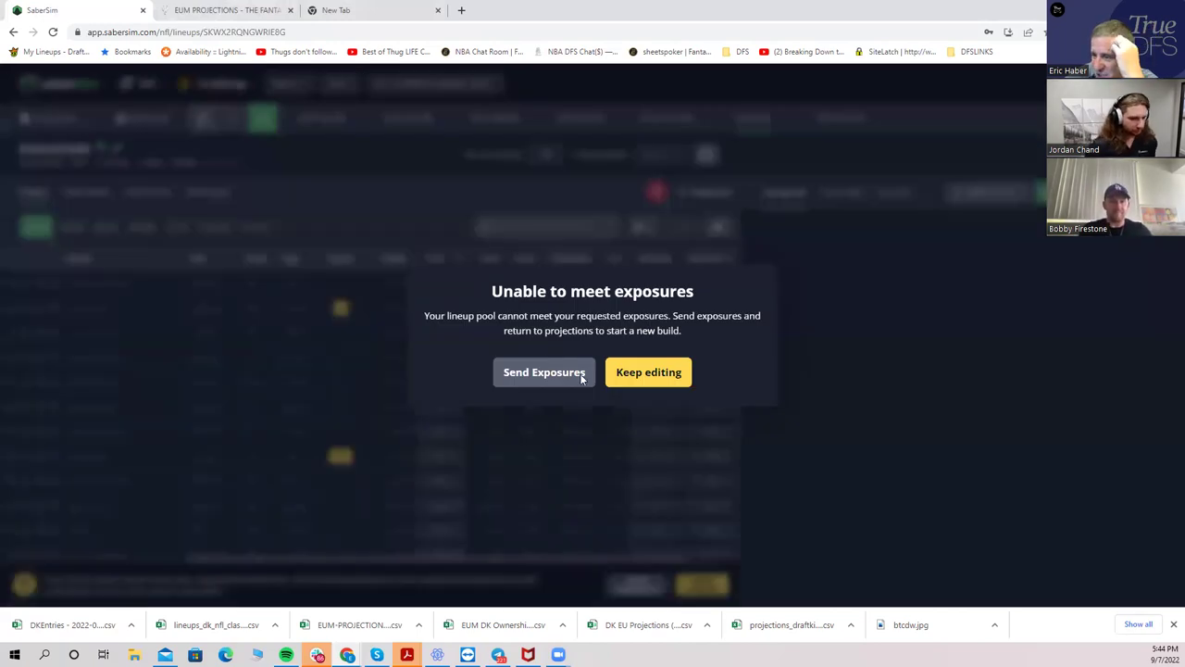
{"action": "left_click", "coordinate": [631, 375]}
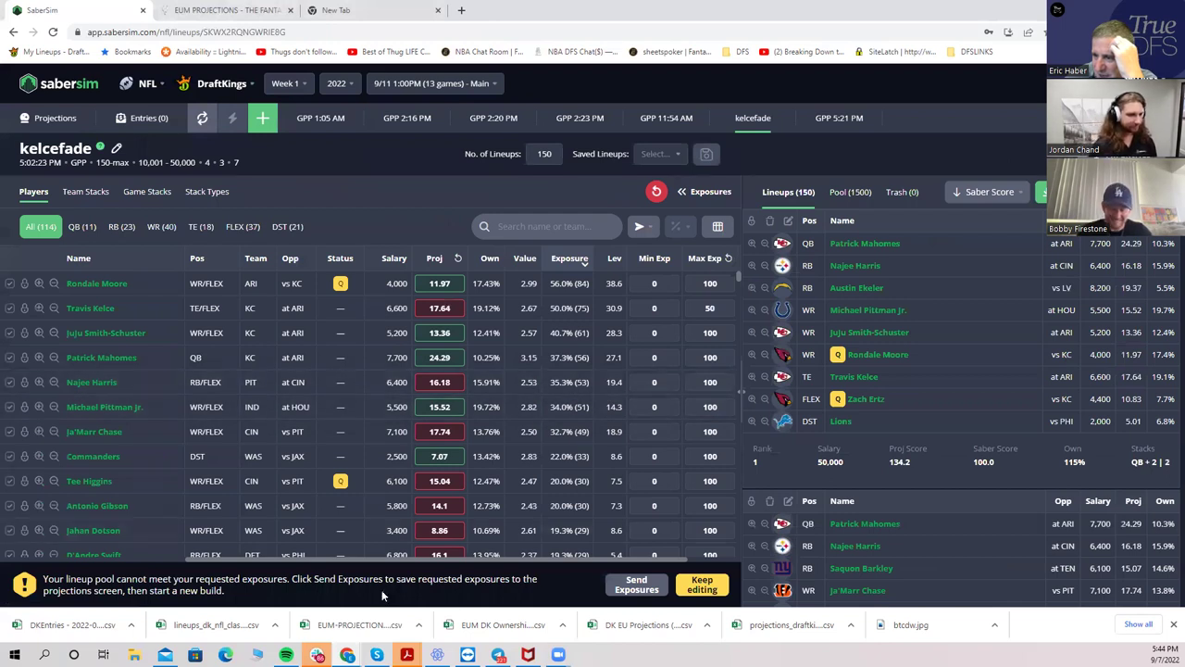